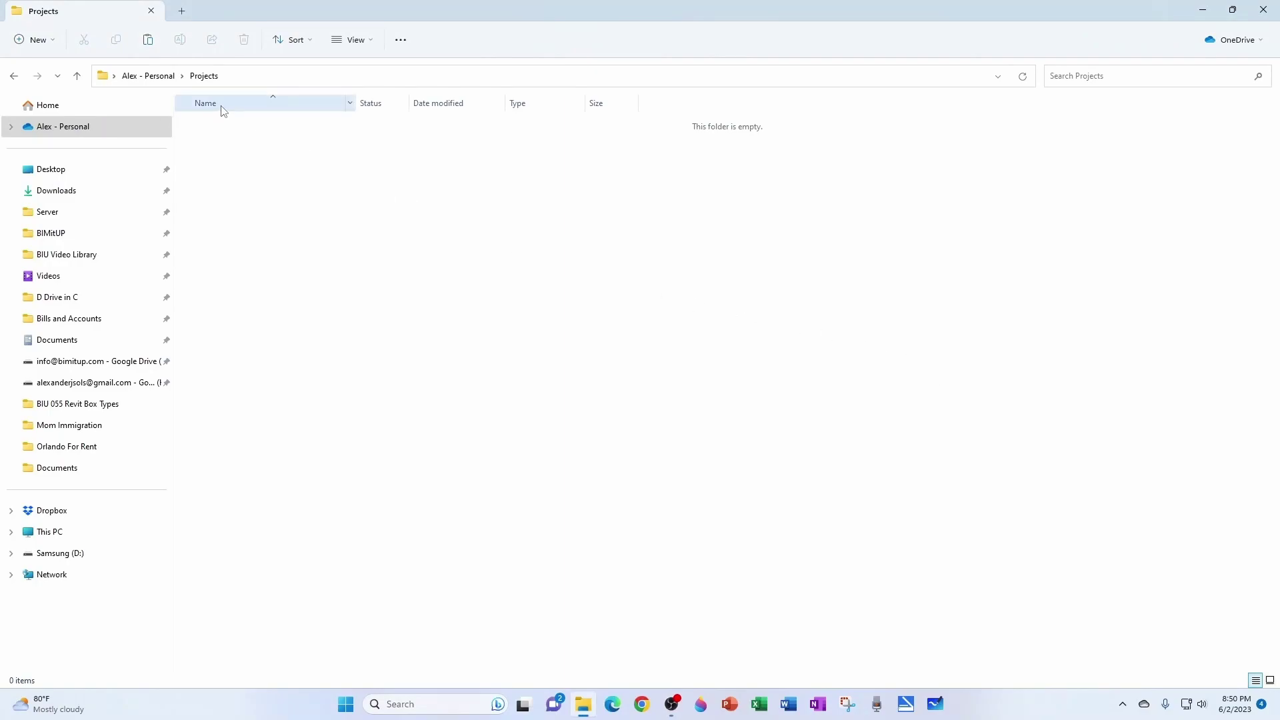
# Create a new folder named 001 inside Projects and open it.
pyautogui.click(241, 77)
pyautogui.click(305, 180)
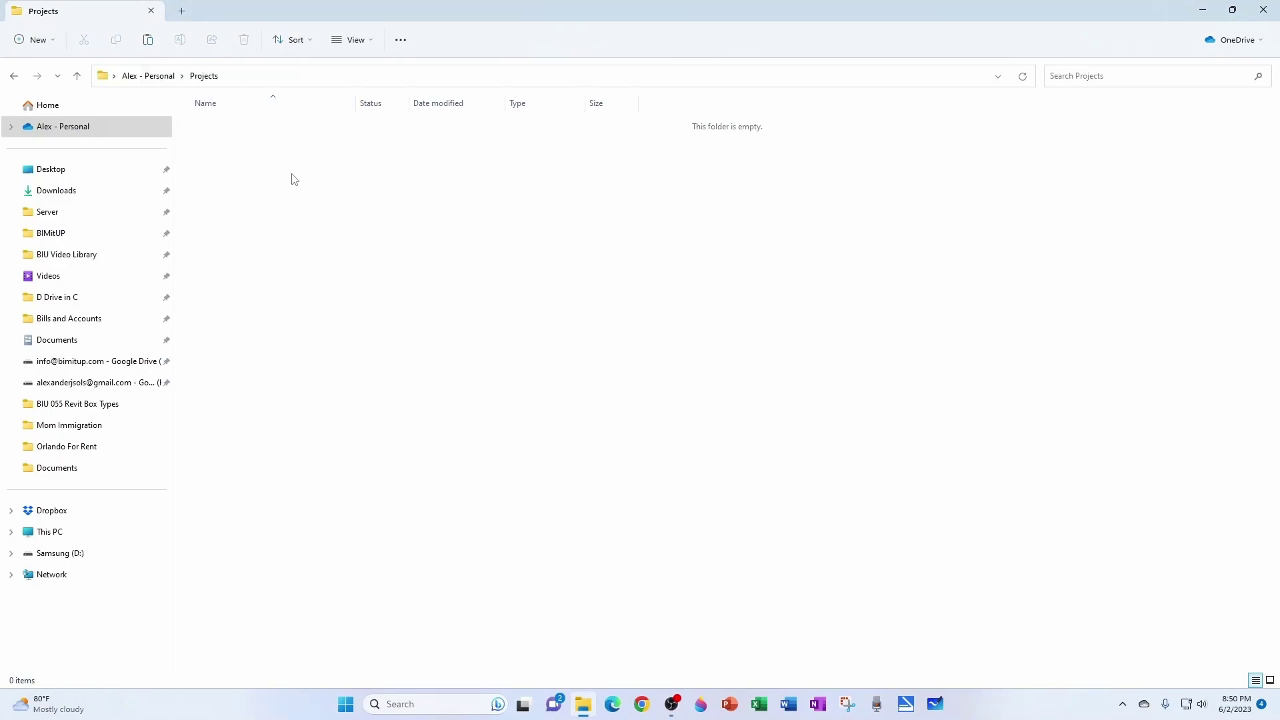
pyautogui.rightClick(293, 177)
pyautogui.moveTo(332, 311)
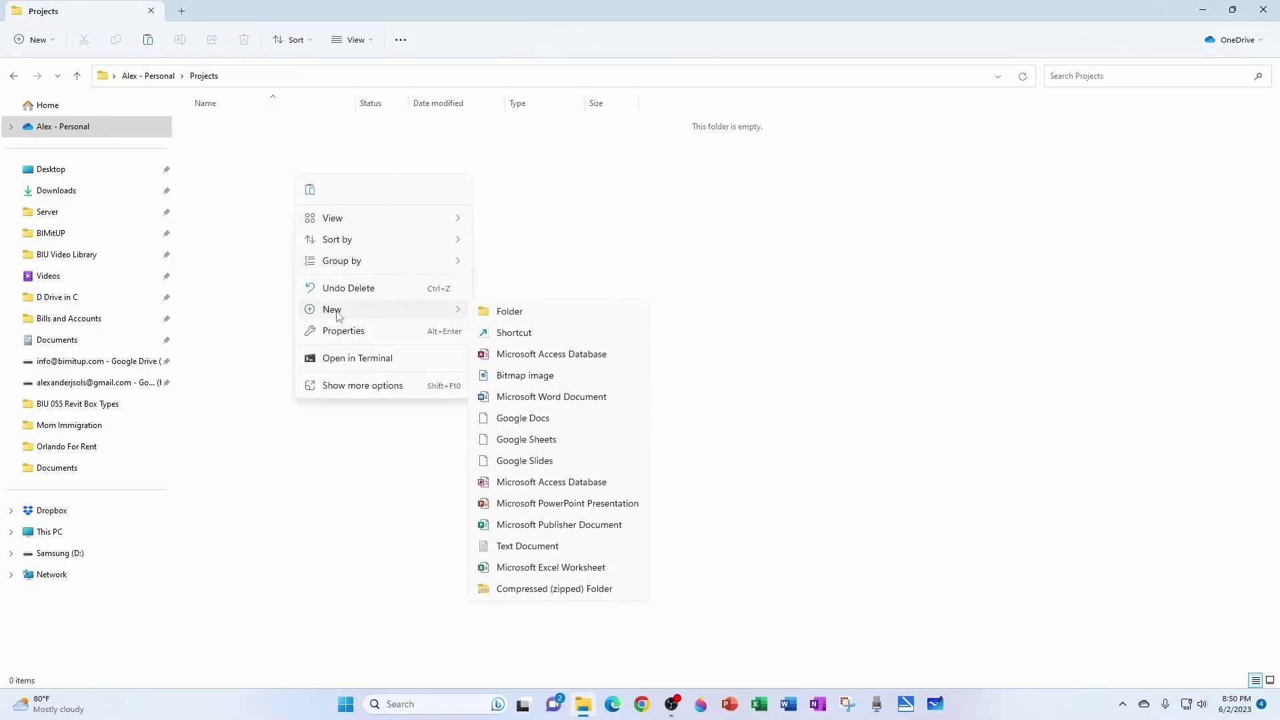
pyautogui.click(508, 312)
pyautogui.write('001')
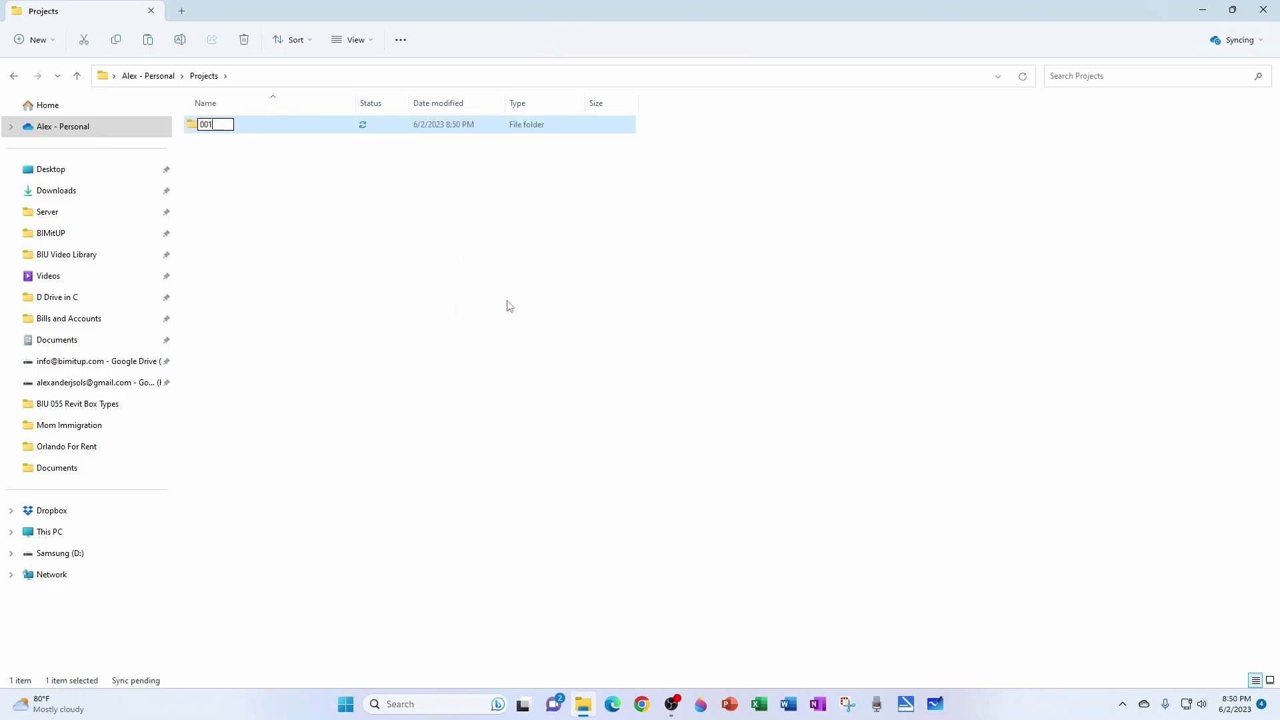
pyautogui.press('Return')
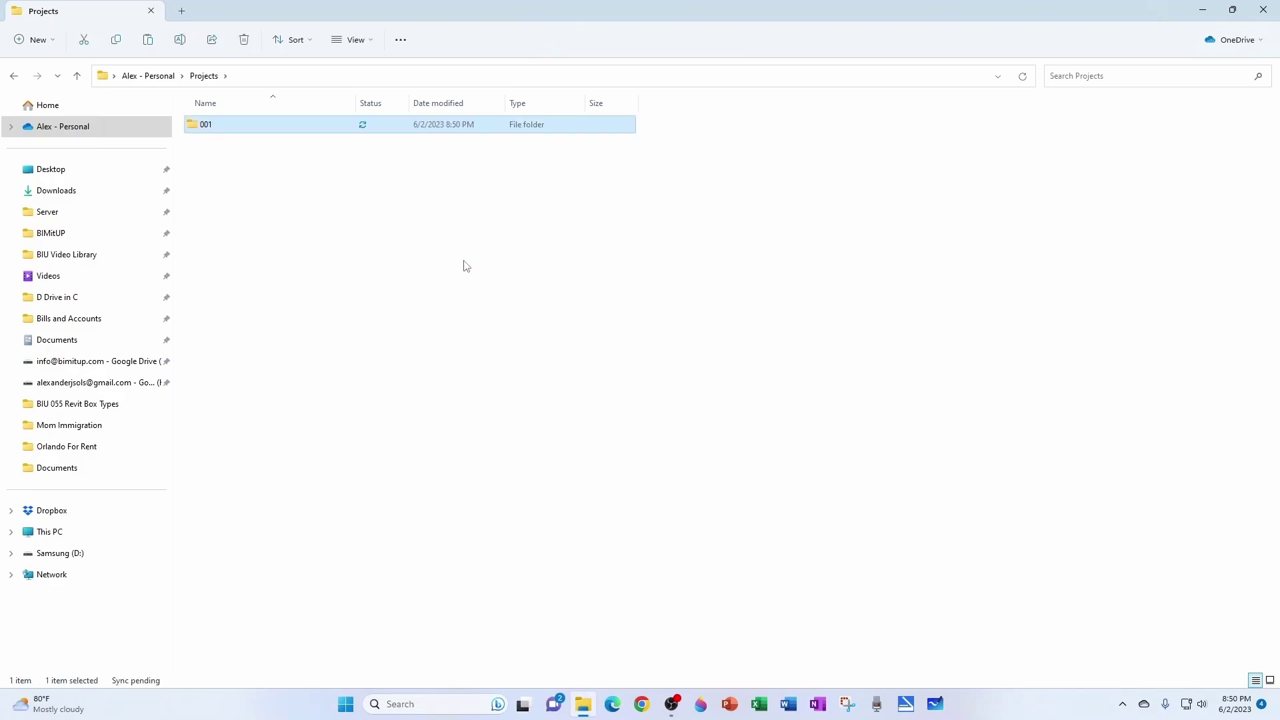
pyautogui.doubleClick(230, 126)
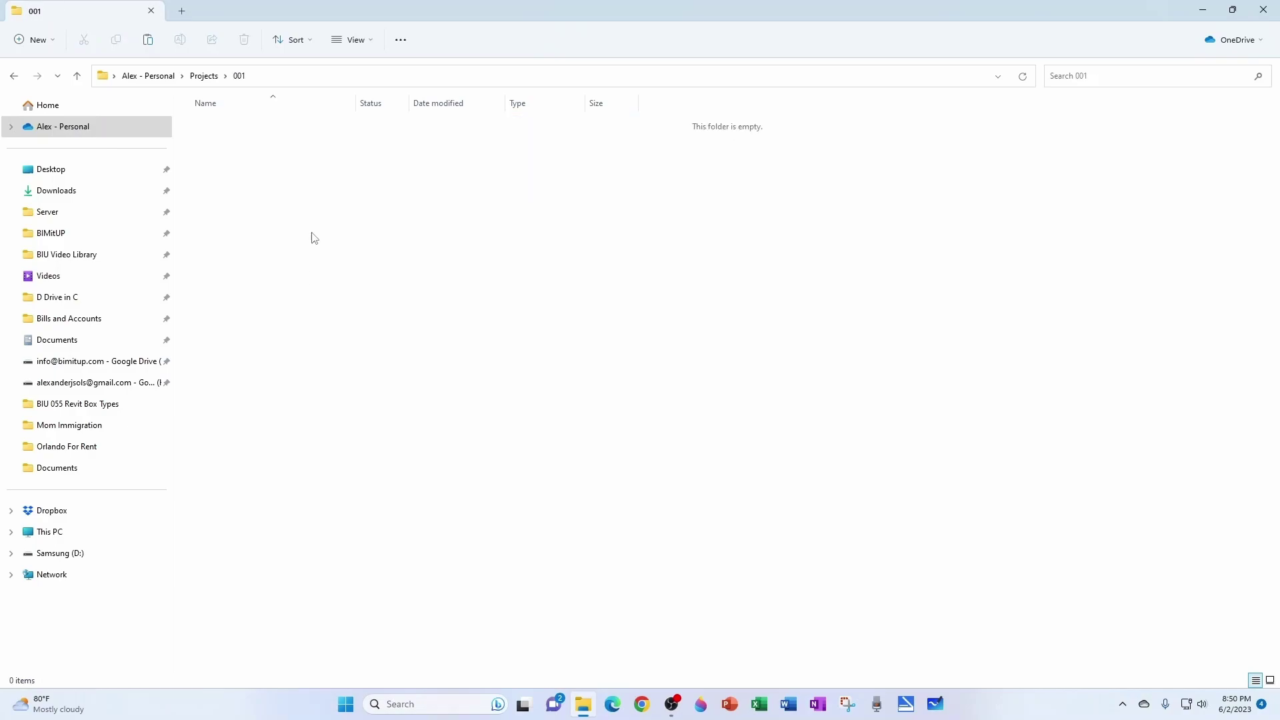
# Create the BIM, CA and DOCS subfolders inside 001.
pyautogui.rightClick(298, 218)
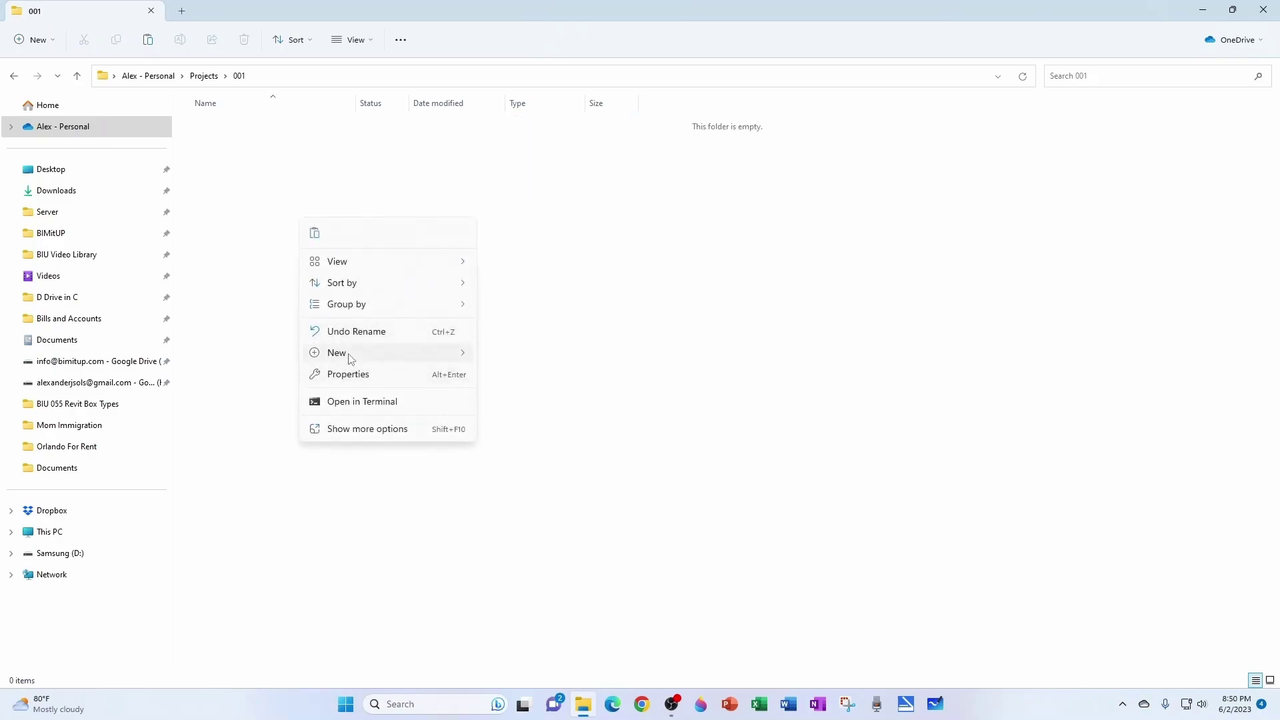
pyautogui.moveTo(337, 353)
pyautogui.click(496, 354)
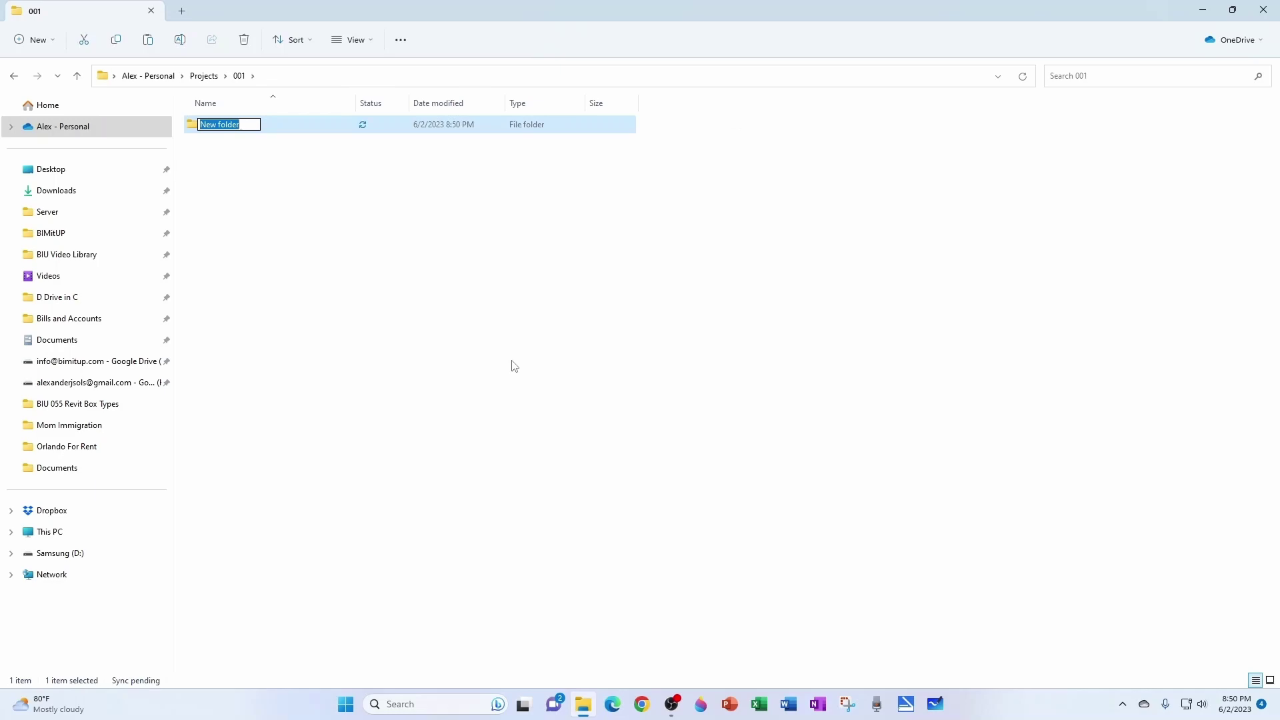
pyautogui.write('BIM')
pyautogui.press('Return')
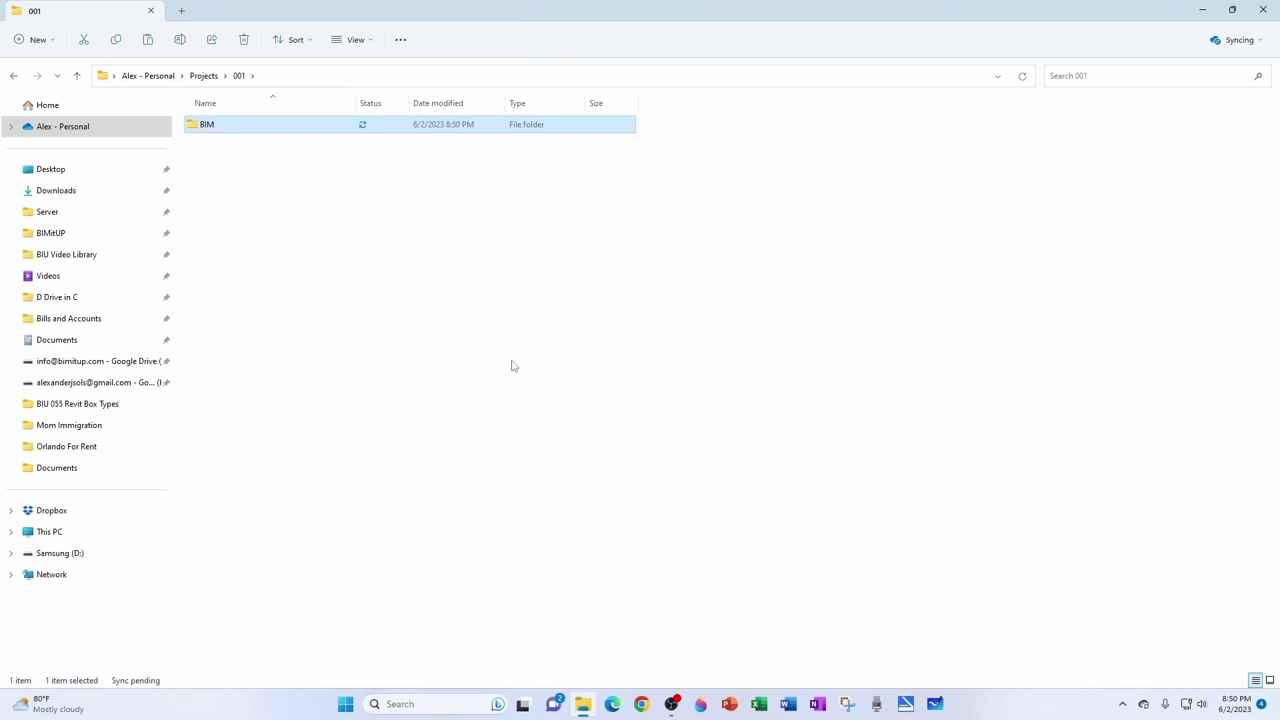
pyautogui.click(356, 224)
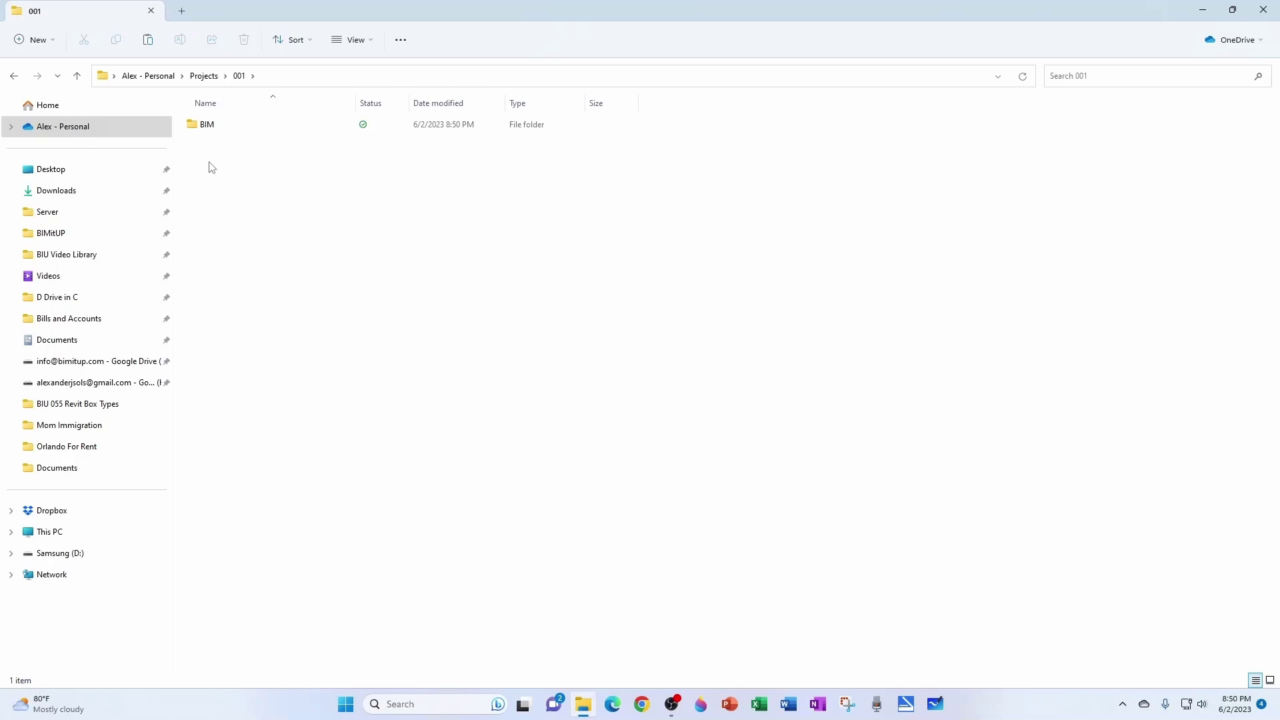
pyautogui.rightClick(218, 183)
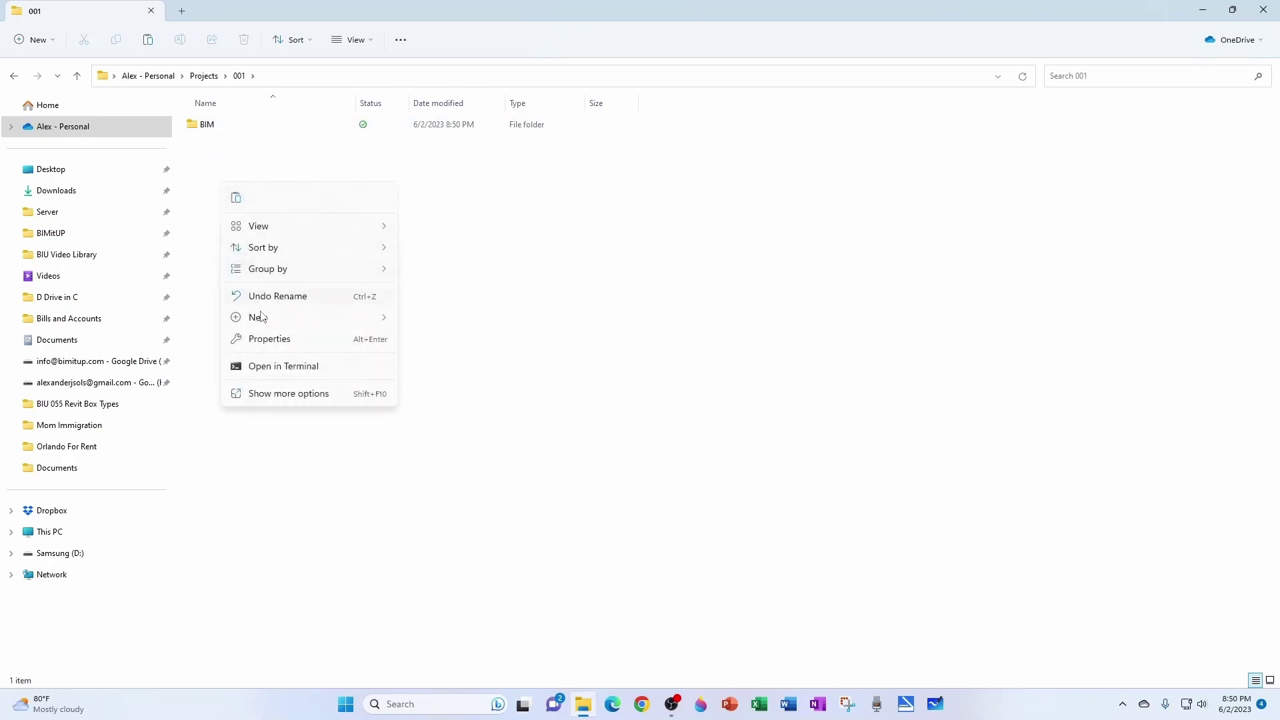
pyautogui.moveTo(262, 316)
pyautogui.click(445, 320)
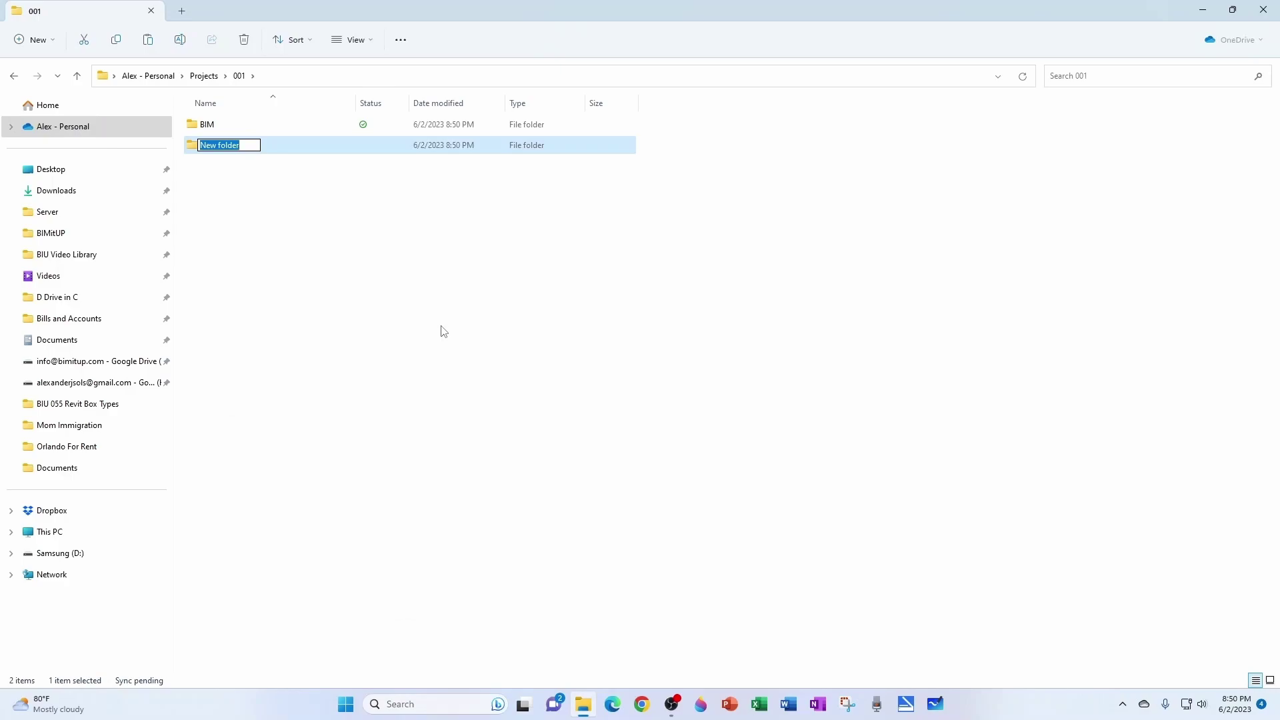
pyautogui.write('CA')
pyautogui.press('Return')
pyautogui.click(437, 327)
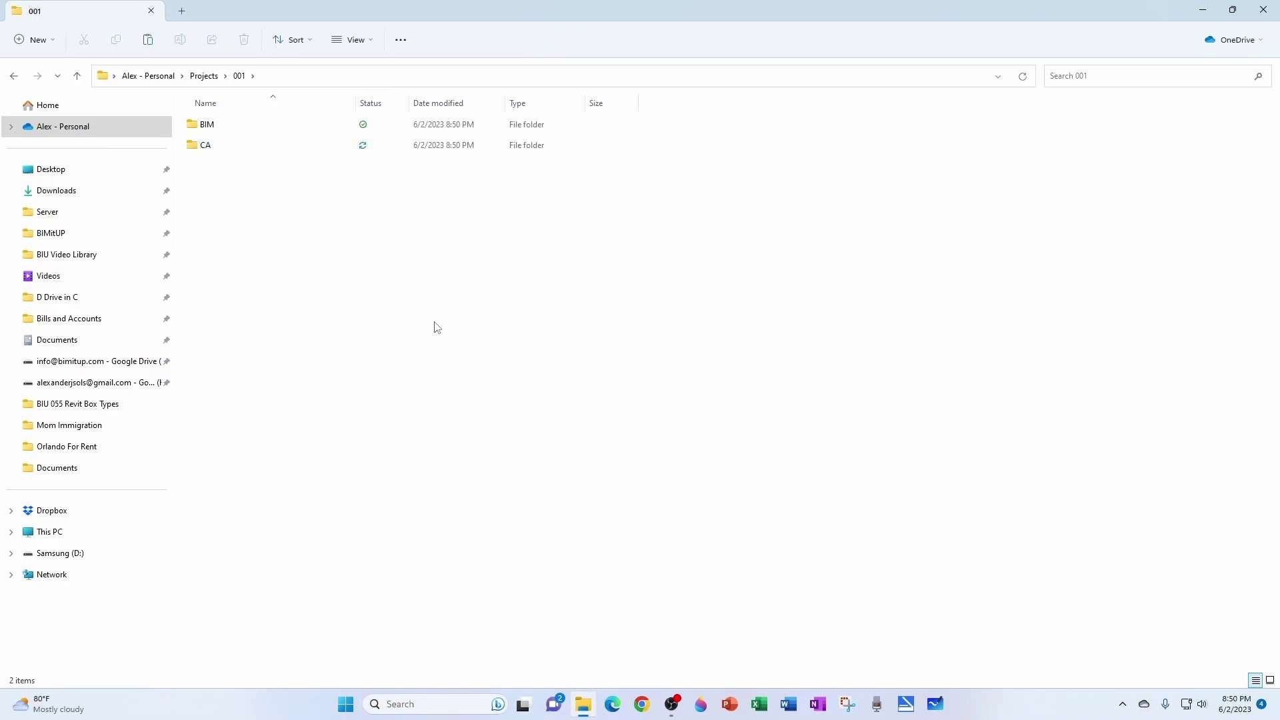
pyautogui.rightClick(325, 254)
pyautogui.moveTo(376, 389)
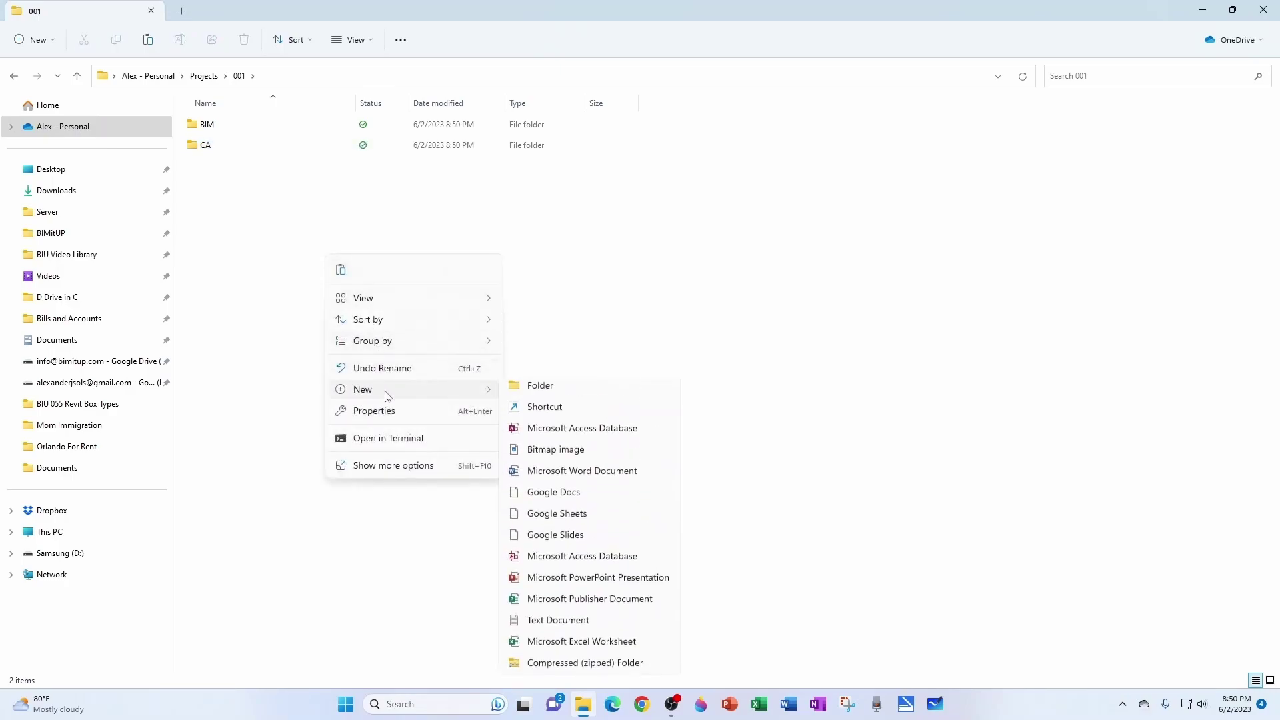
pyautogui.click(540, 392)
pyautogui.write('DOCS')
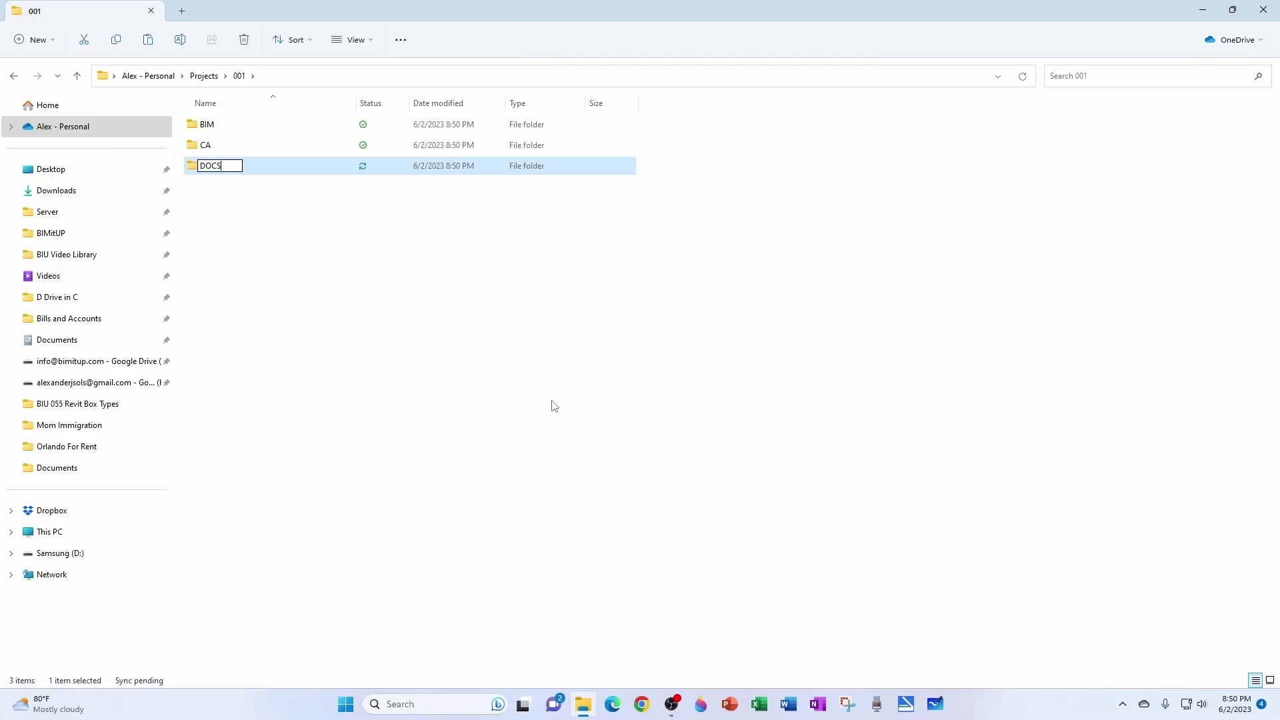
pyautogui.press('Return')
pyautogui.click(351, 307)
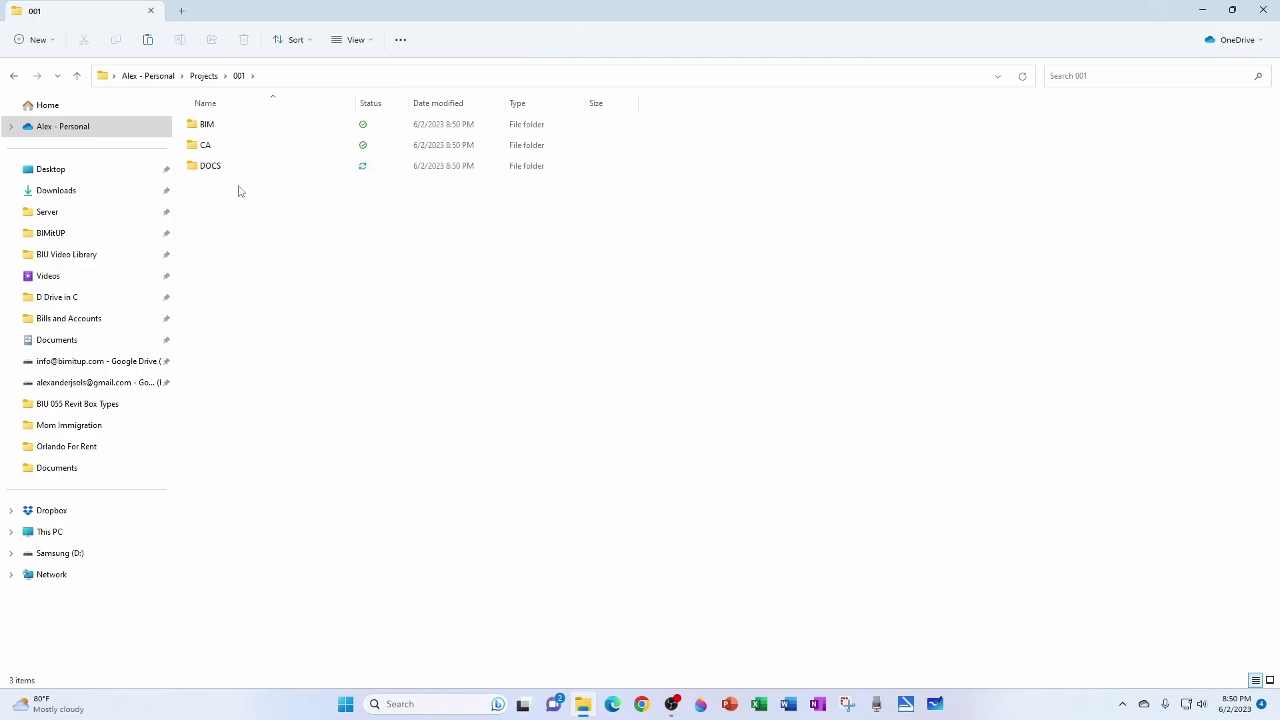
# Paste 001 - Arch.rvt and 001 - Struct.rvt into the BIM folder.
pyautogui.doubleClick(219, 132)
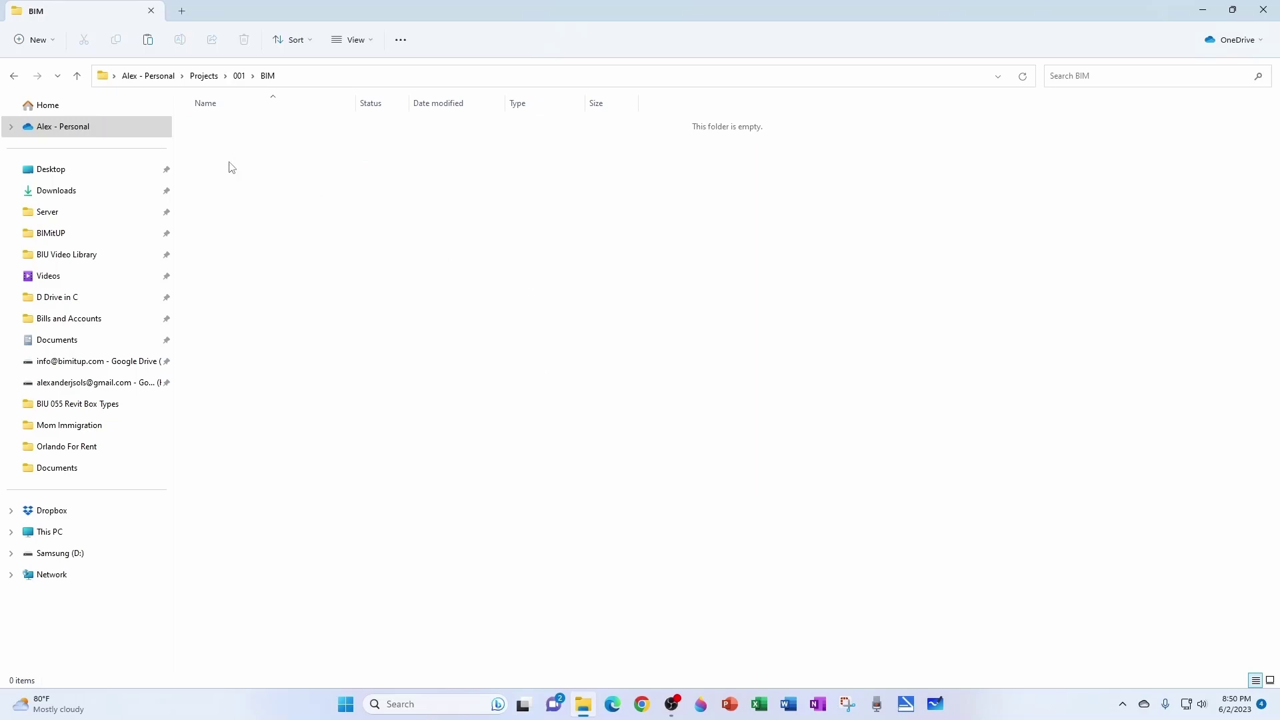
pyautogui.hotkey('ctrl', 'v')
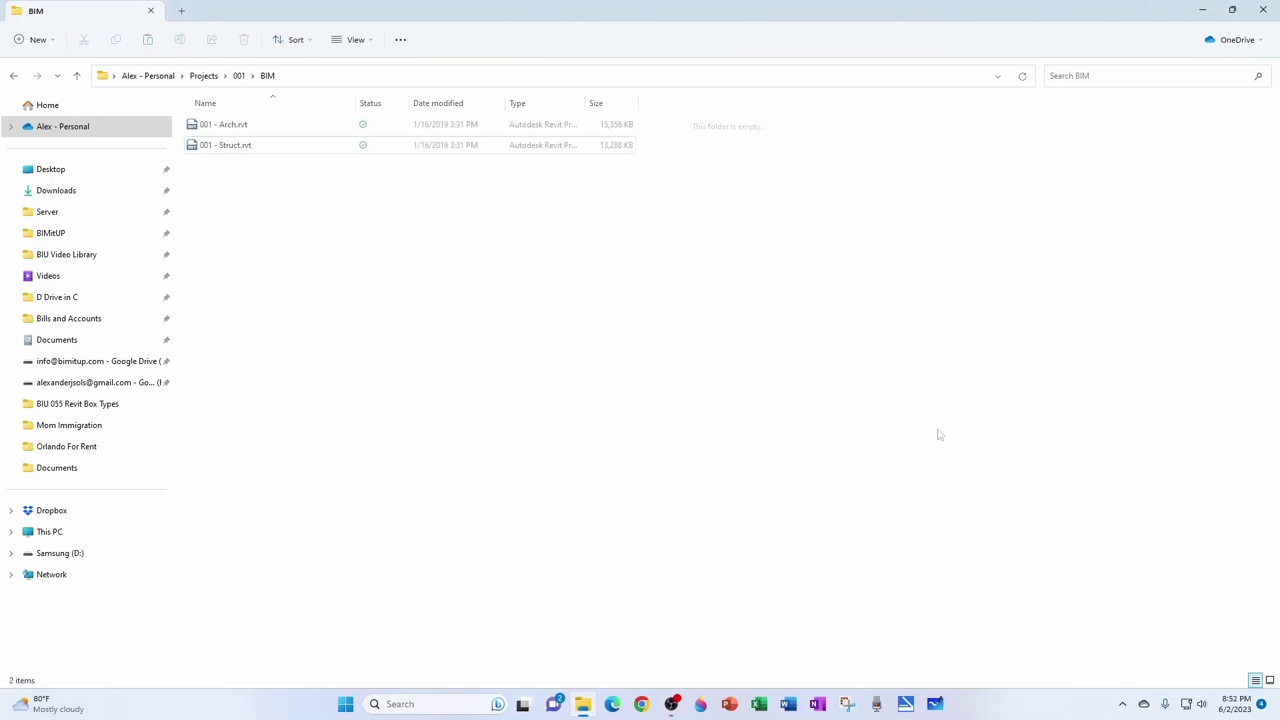
pyautogui.click(225, 125)
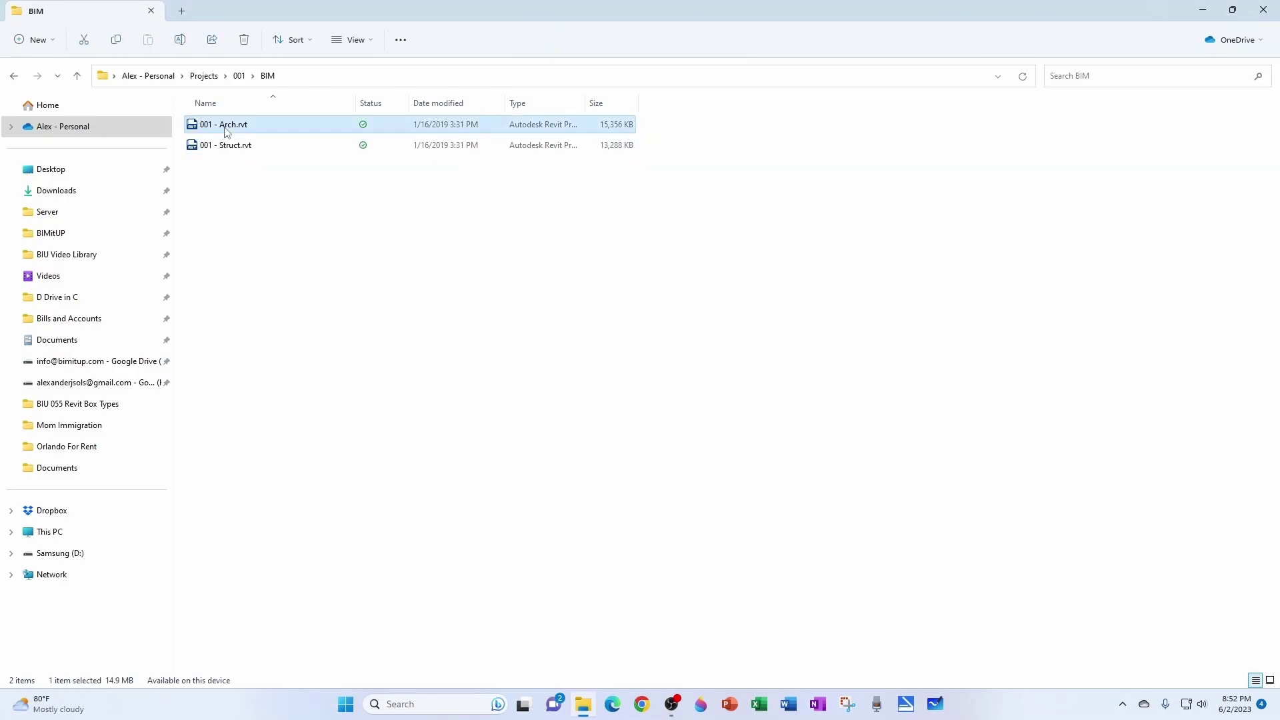
pyautogui.click(226, 149)
pyautogui.click(568, 289)
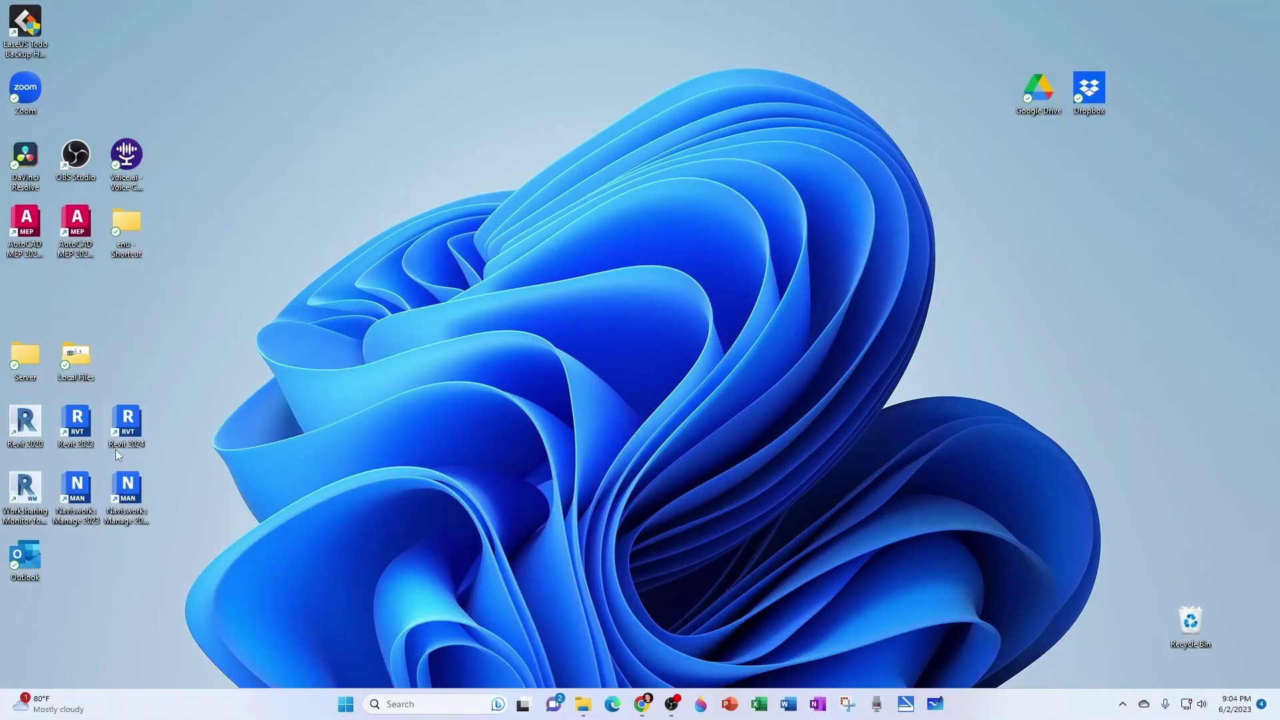
# Launch Revit 2020 and open 001 - Arch.rvt from Projects > 001 > BIM.
pyautogui.doubleClick(35, 430)
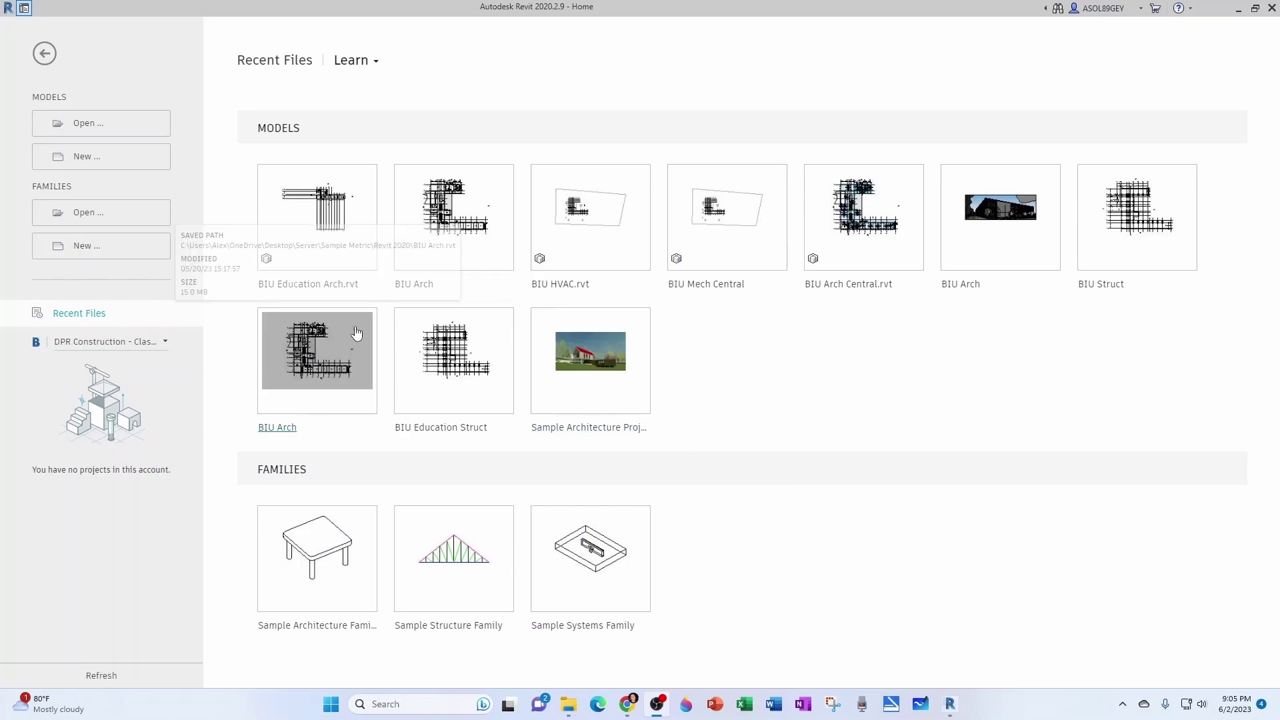
pyautogui.click(100, 123)
pyautogui.doubleClick(329, 294)
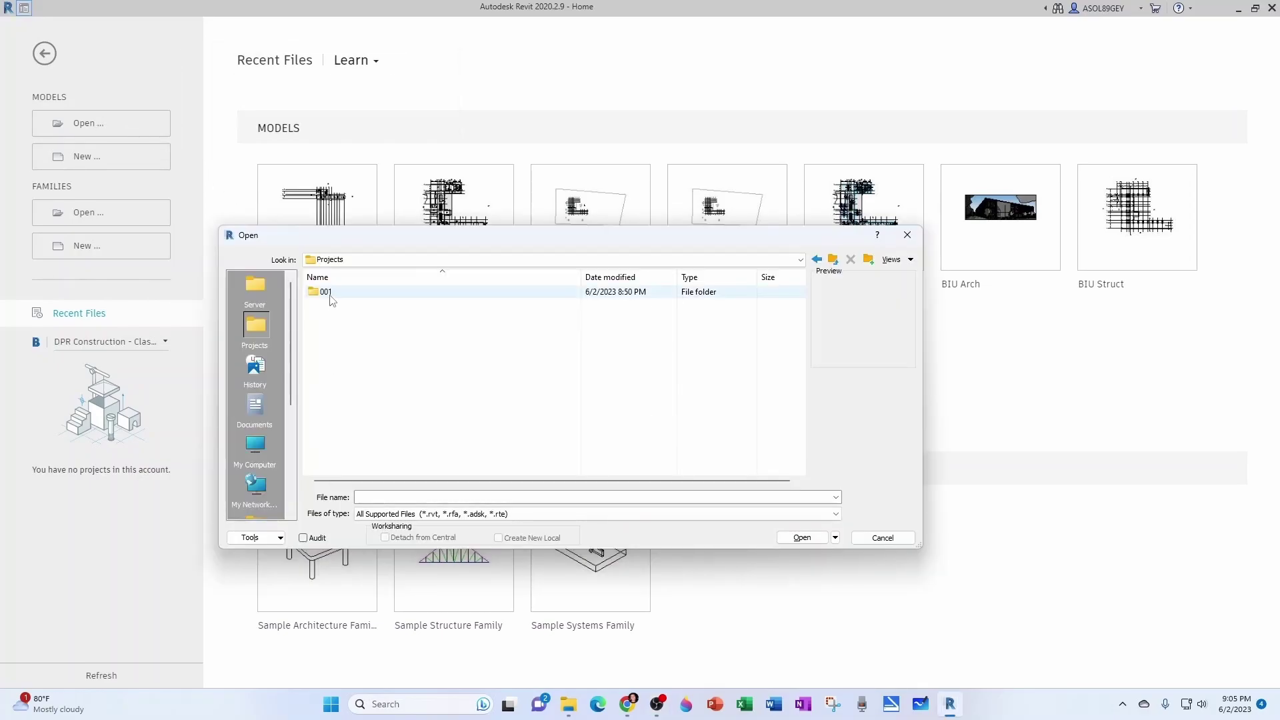
pyautogui.doubleClick(327, 291)
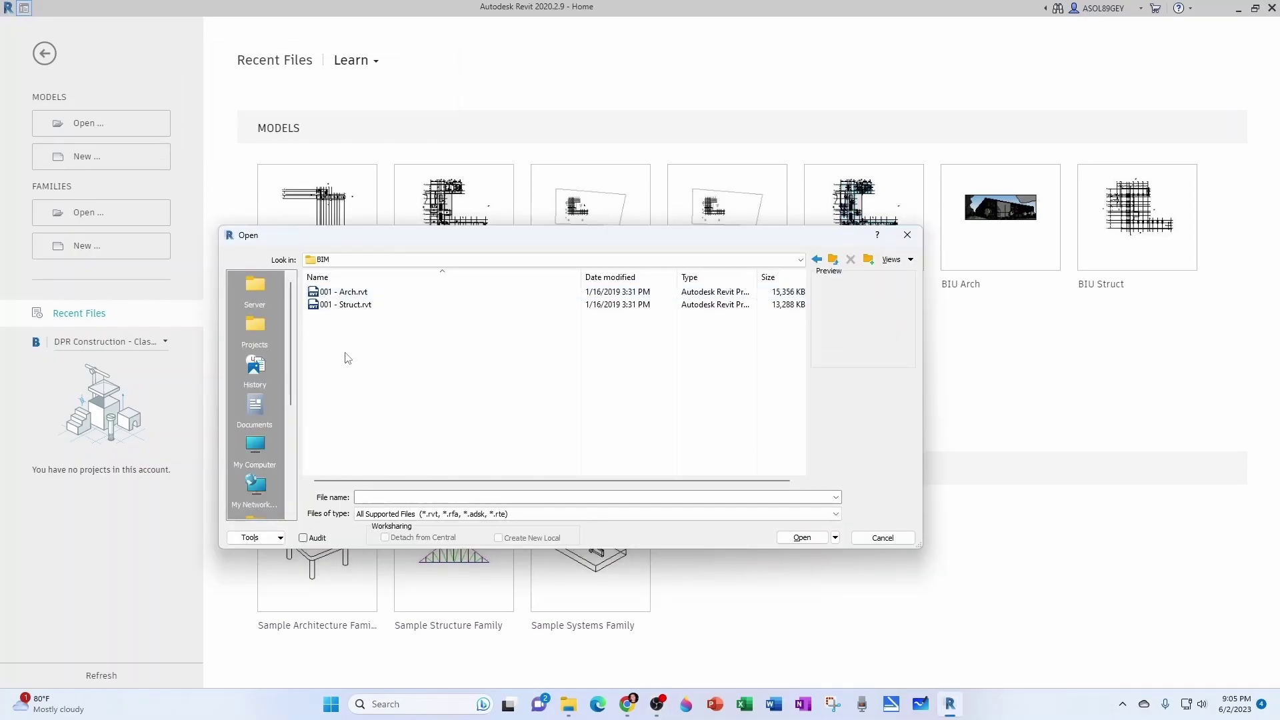
pyautogui.click(343, 291)
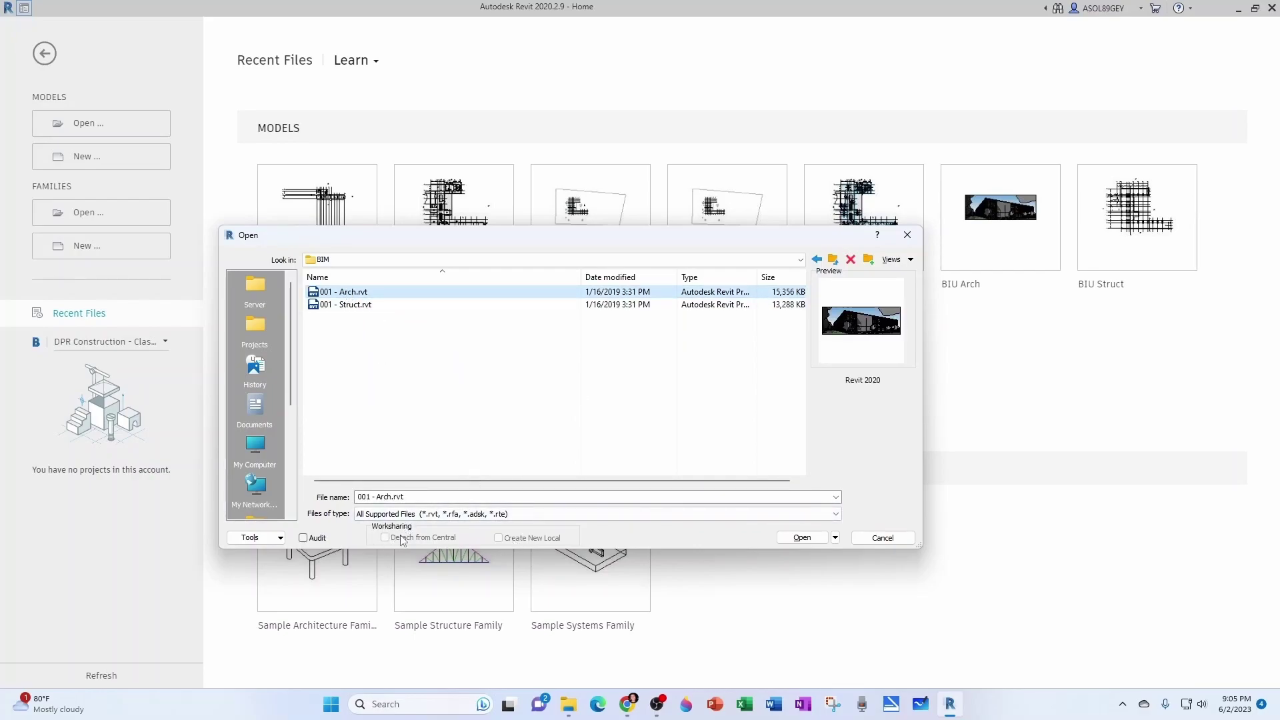
pyautogui.click(806, 539)
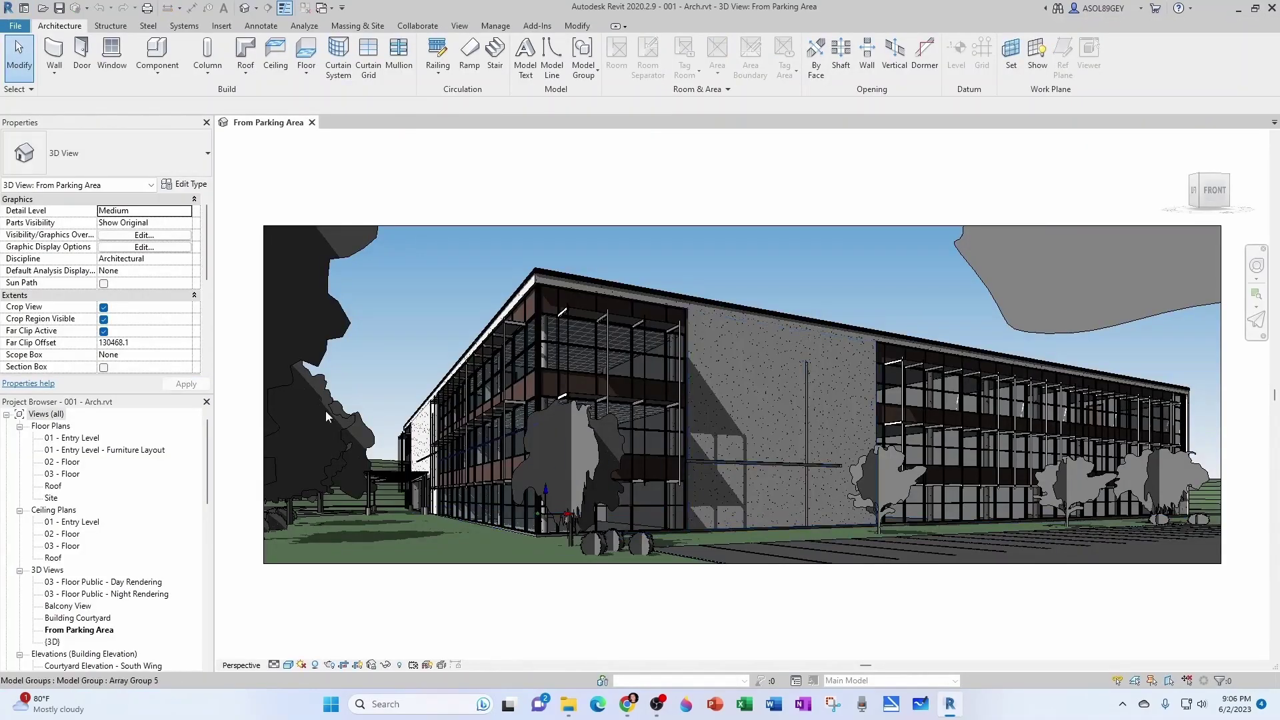
# Remove the Entry Level furniture layout view and rename the entry floor plan Level 1 - FloorPlan.
pyautogui.doubleClick(86, 439)
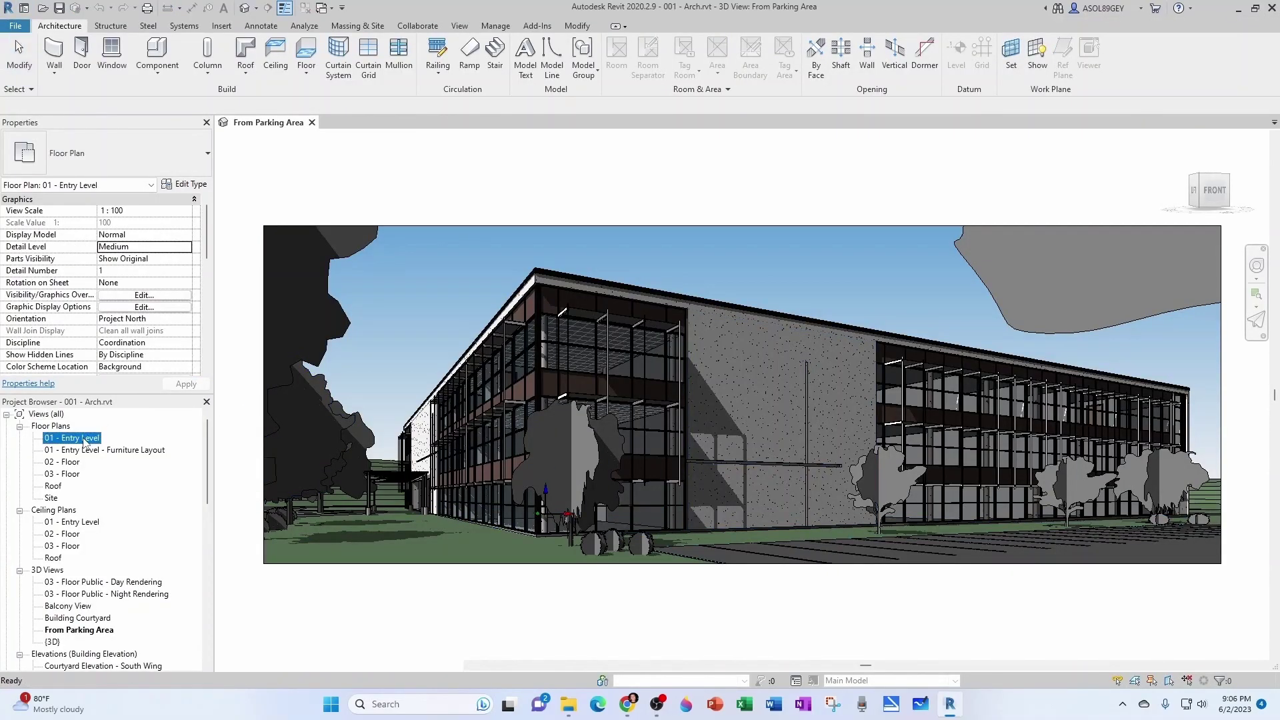
pyautogui.doubleClick(84, 452)
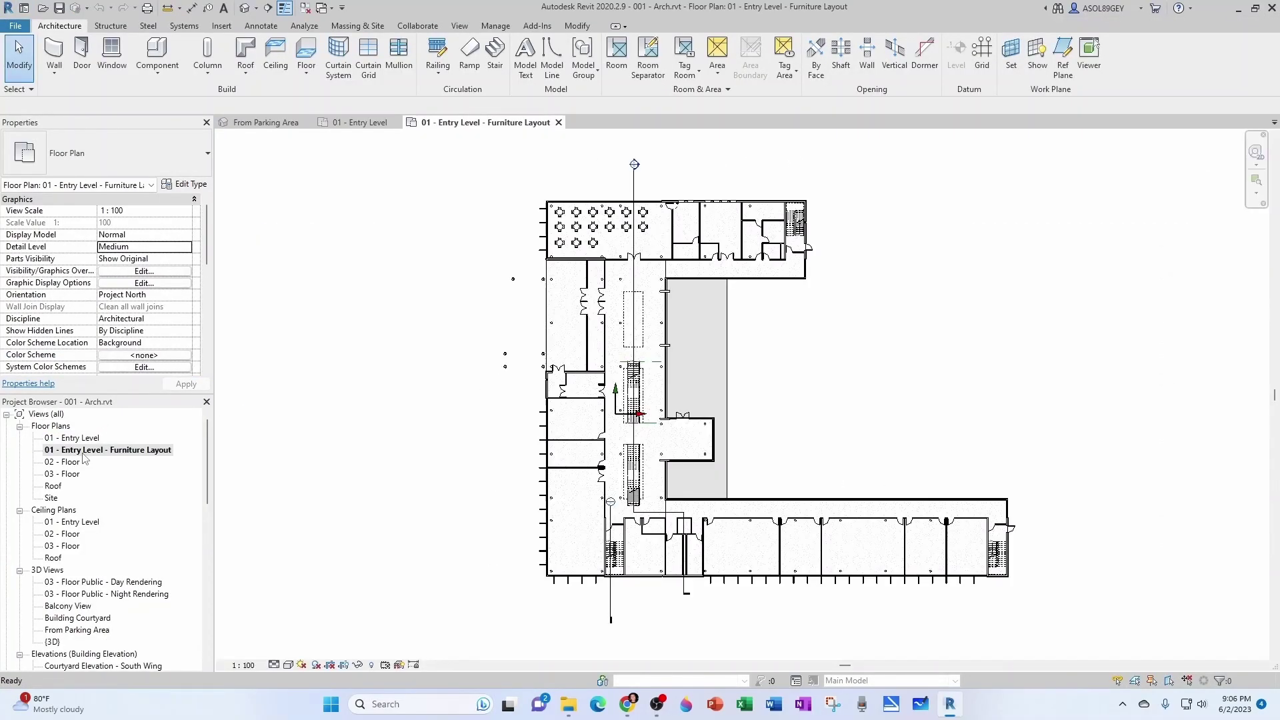
pyautogui.rightClick(85, 453)
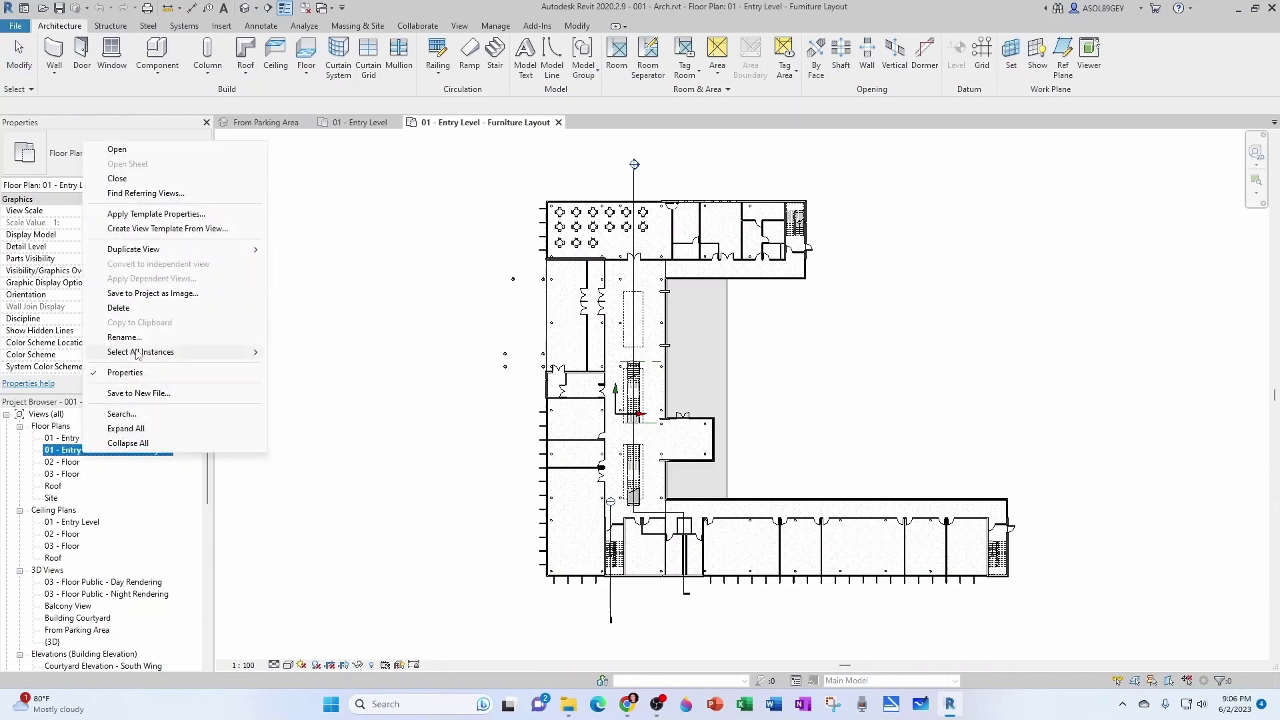
pyautogui.click(127, 309)
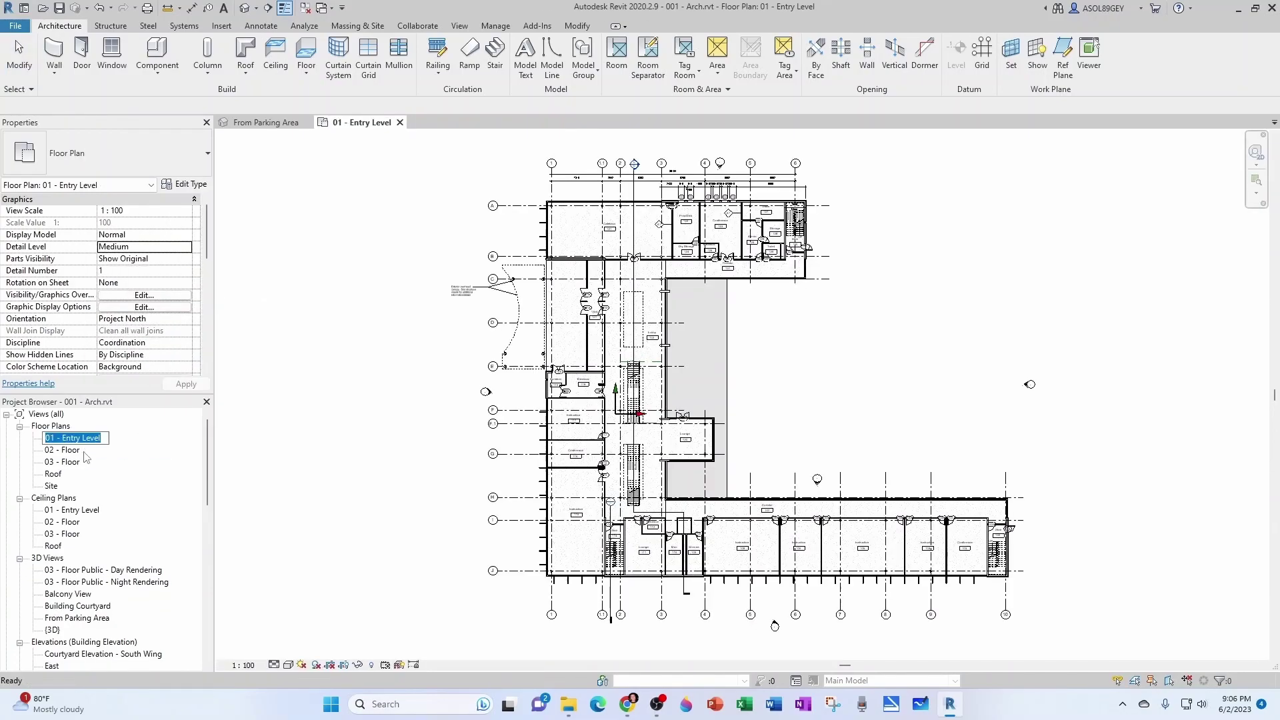
pyautogui.write('Level 1 - FloorPlan')
pyautogui.hotkey('shift', 'Home')
pyautogui.hotkey('ctrl', 'c')
pyautogui.click(79, 452)
# Rename the 02 and 03 floor plans Level 2 - FloorPlan and Level 3 - FloorPlan.
pyautogui.click(71, 438)
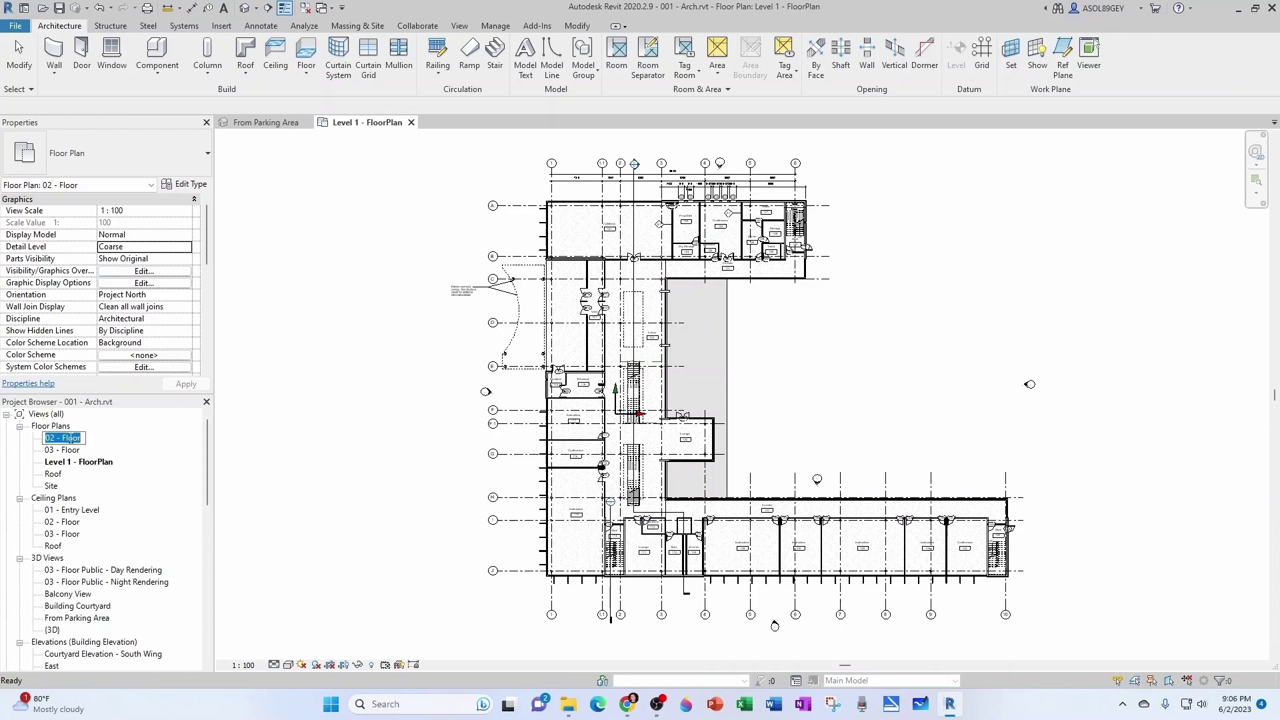
pyautogui.hotkey('ctrl', 'v')
pyautogui.press('Return')
pyautogui.click(73, 439)
pyautogui.click(69, 440)
pyautogui.hotkey('ctrl', 'v')
pyautogui.press('Return')
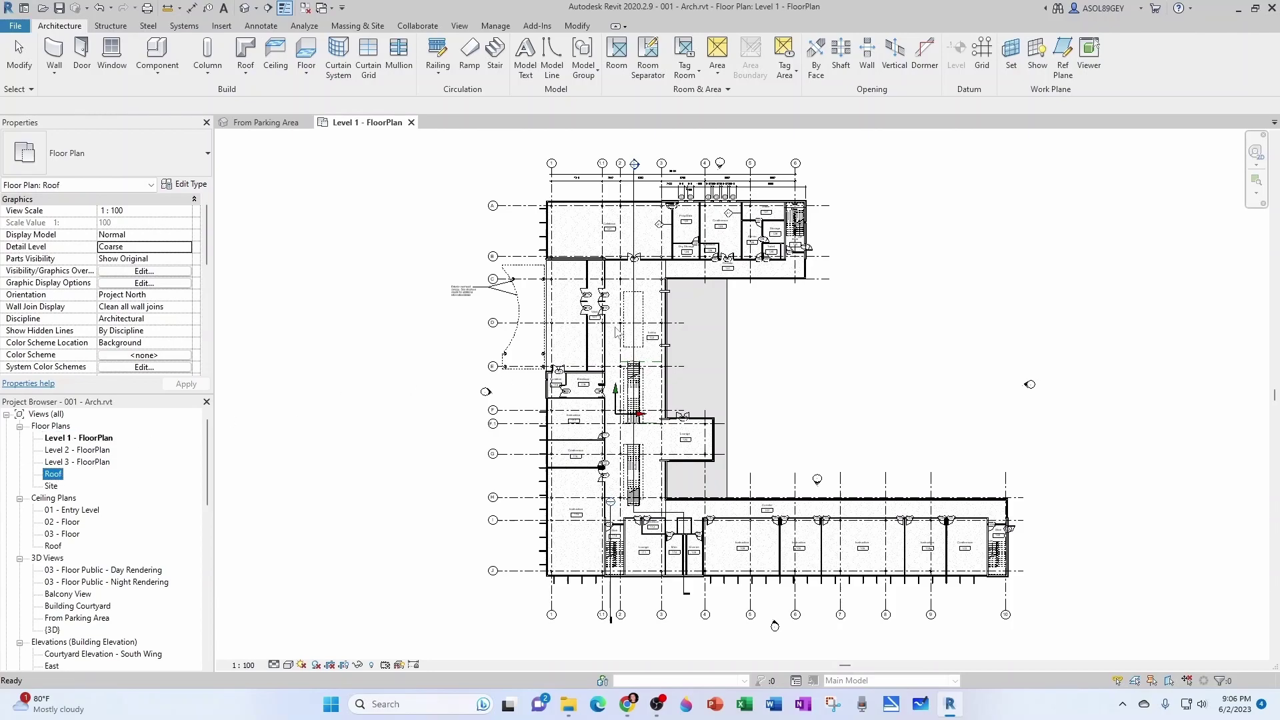
pyautogui.click(85, 451)
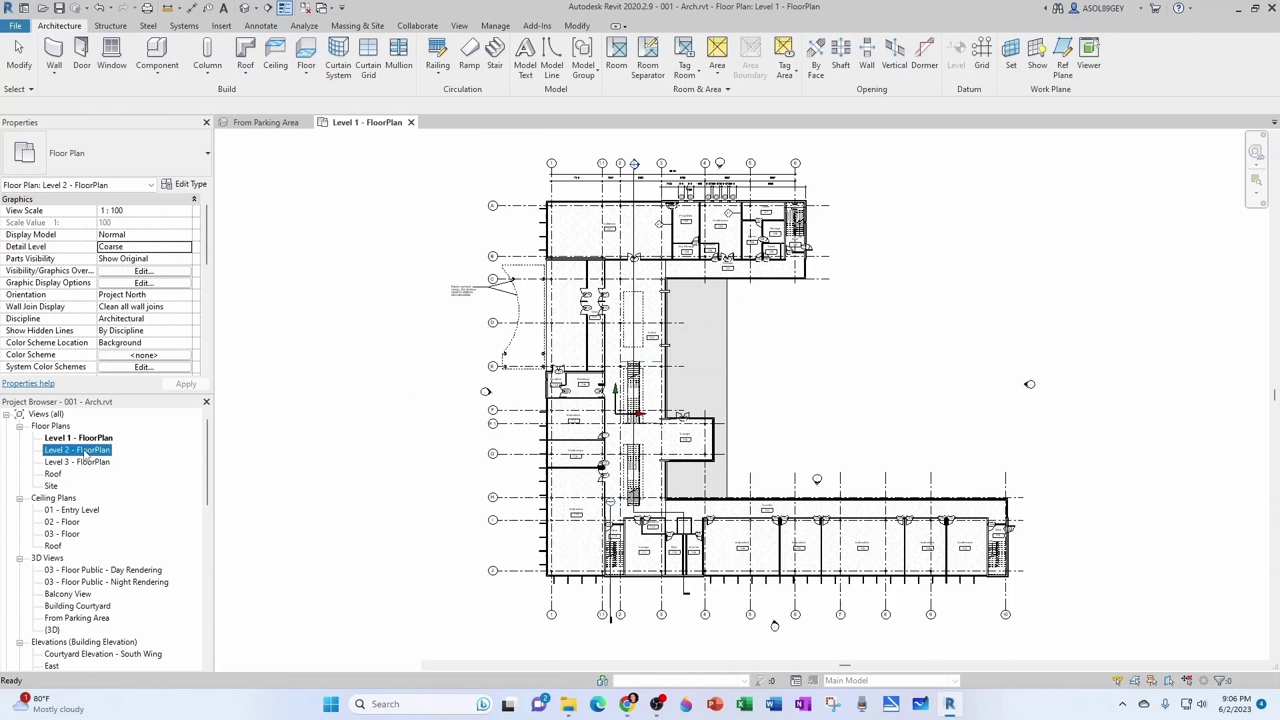
# Open the Level 2, Level 3, Roof and Site floor plans.
pyautogui.doubleClick(85, 452)
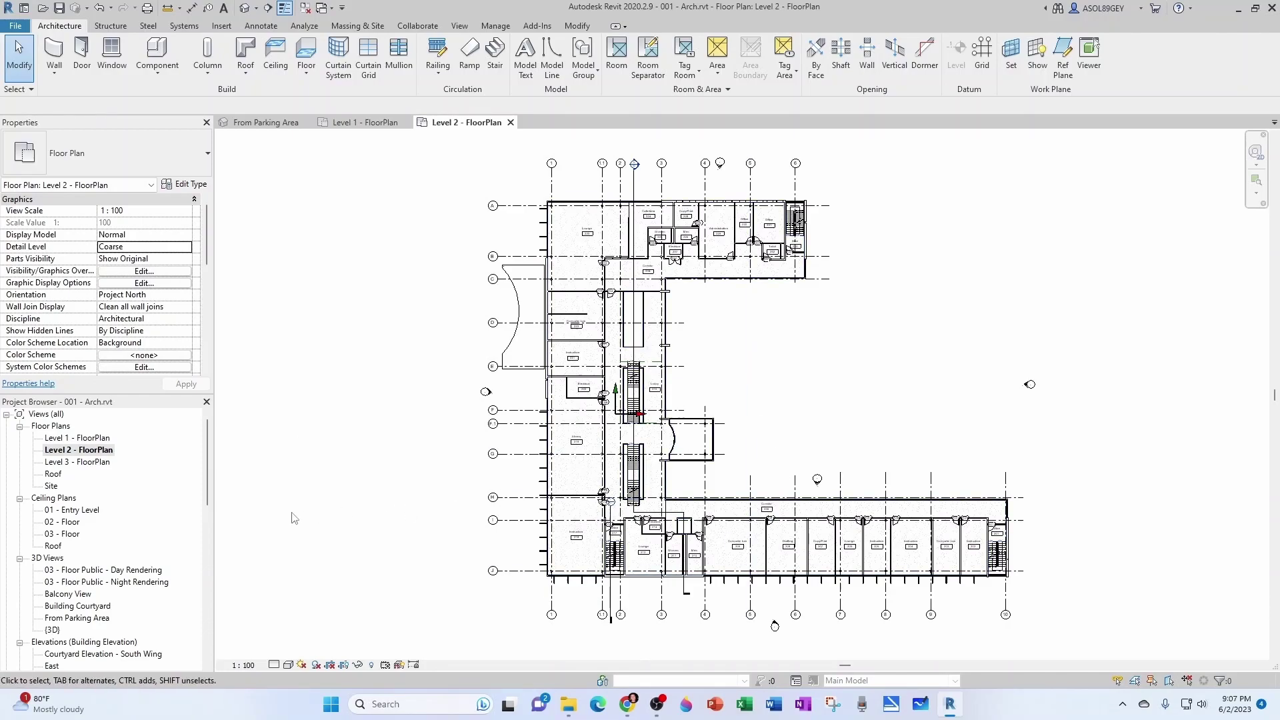
pyautogui.doubleClick(86, 462)
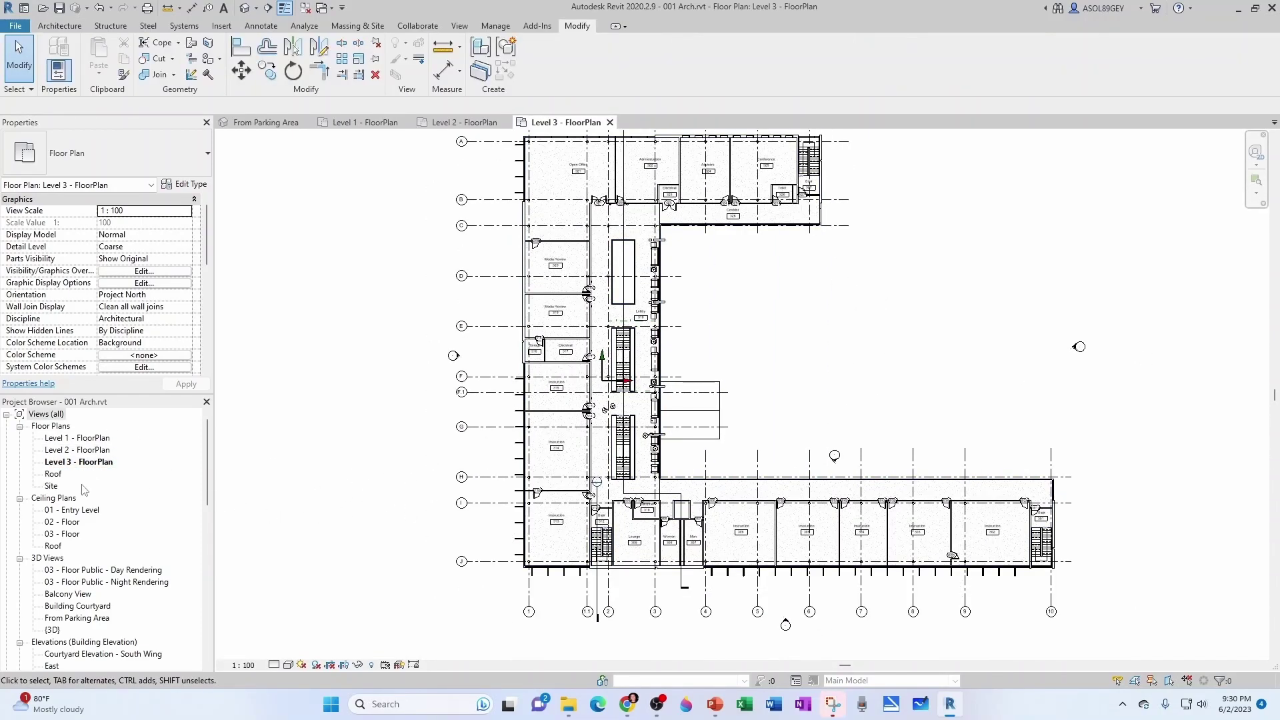
pyautogui.doubleClick(53, 474)
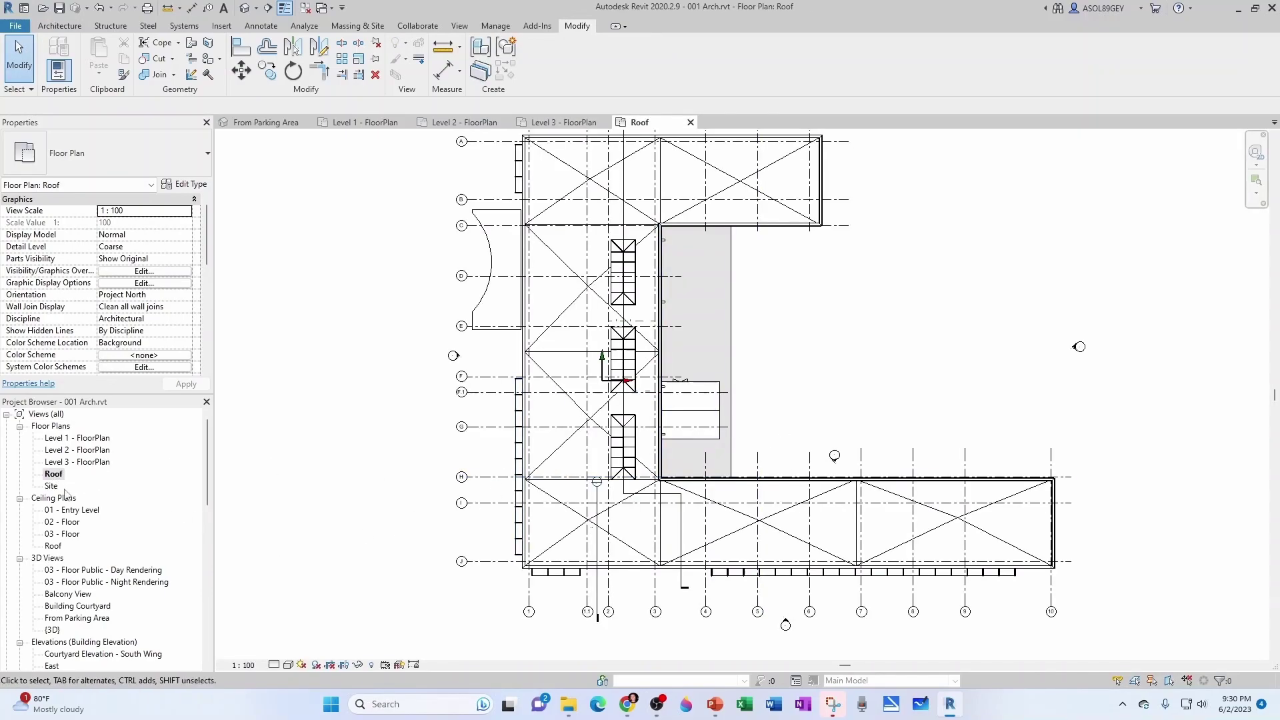
pyautogui.doubleClick(50, 486)
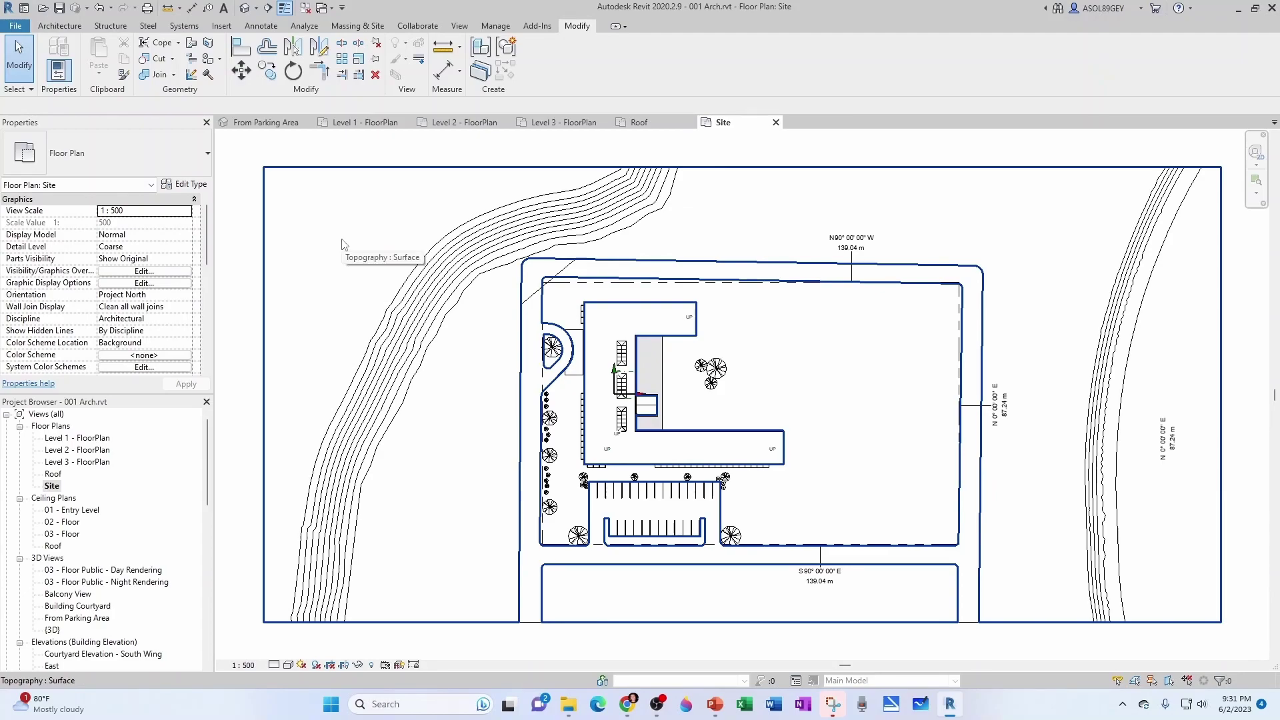
# Define the location by Internet Mapping Service and search the project address Miami, Florida.
pyautogui.click(493, 26)
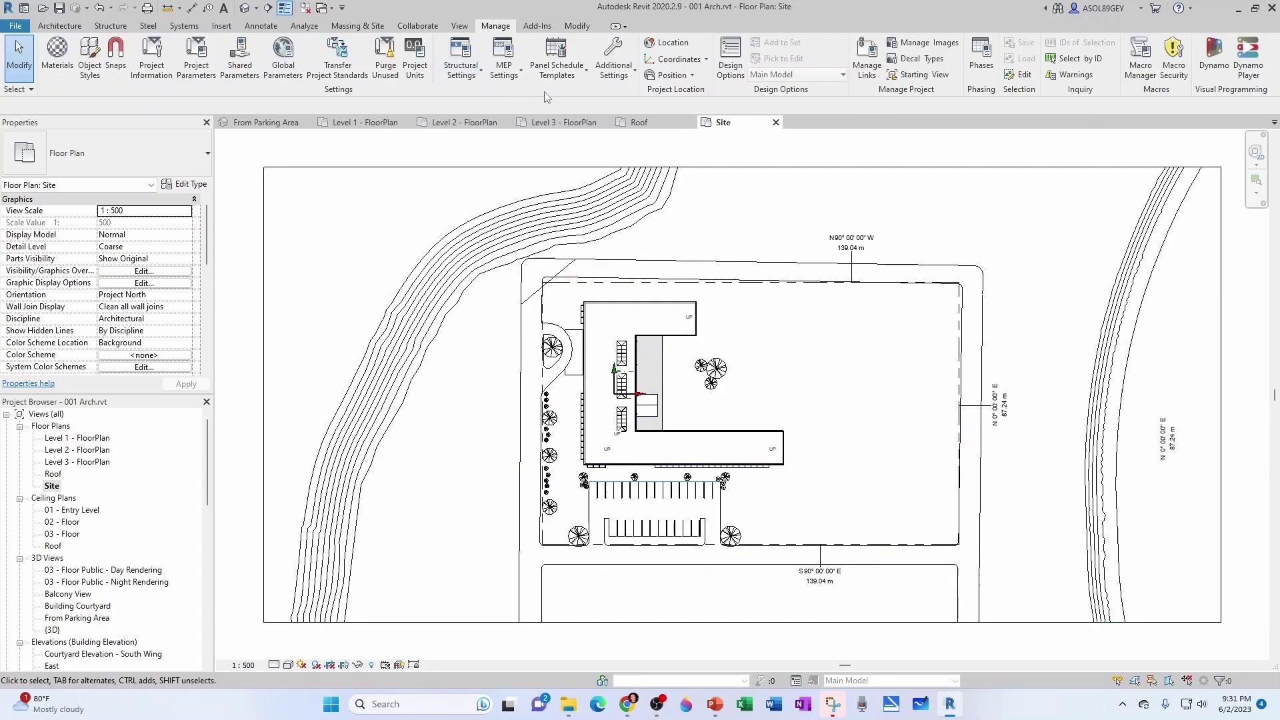
pyautogui.click(674, 45)
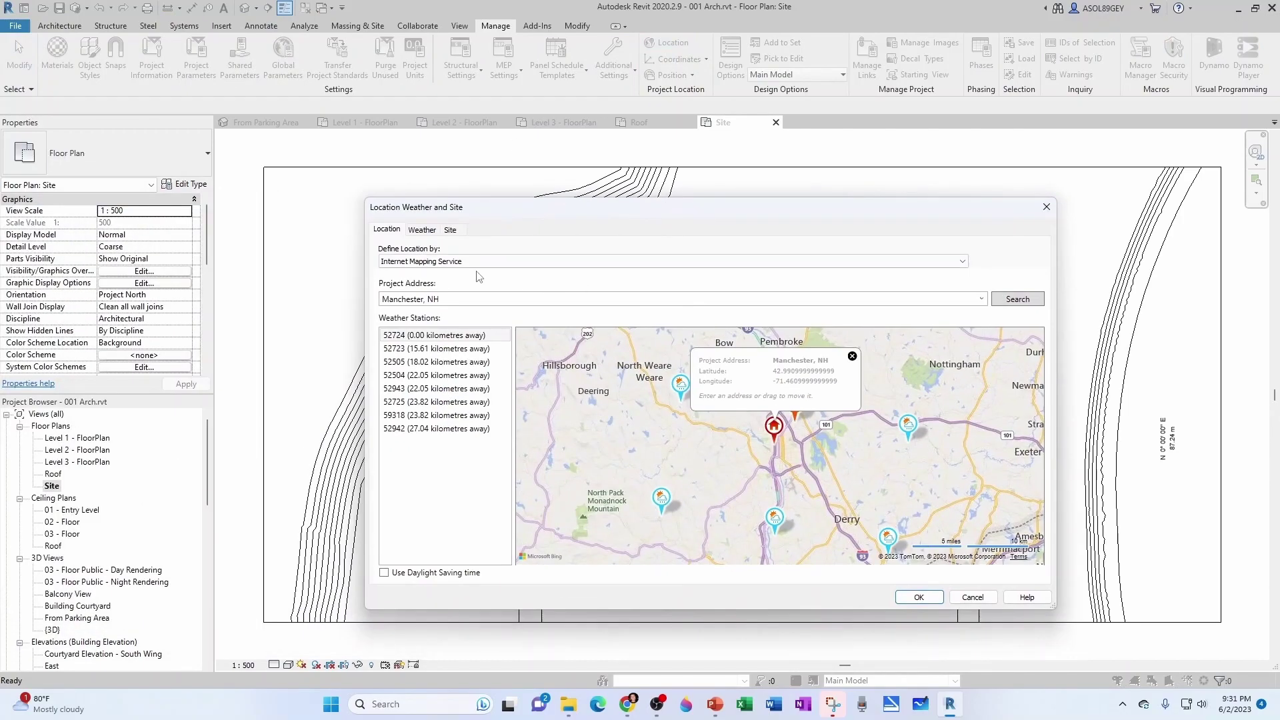
pyautogui.click(437, 262)
pyautogui.click(427, 274)
pyautogui.click(439, 262)
pyautogui.click(437, 283)
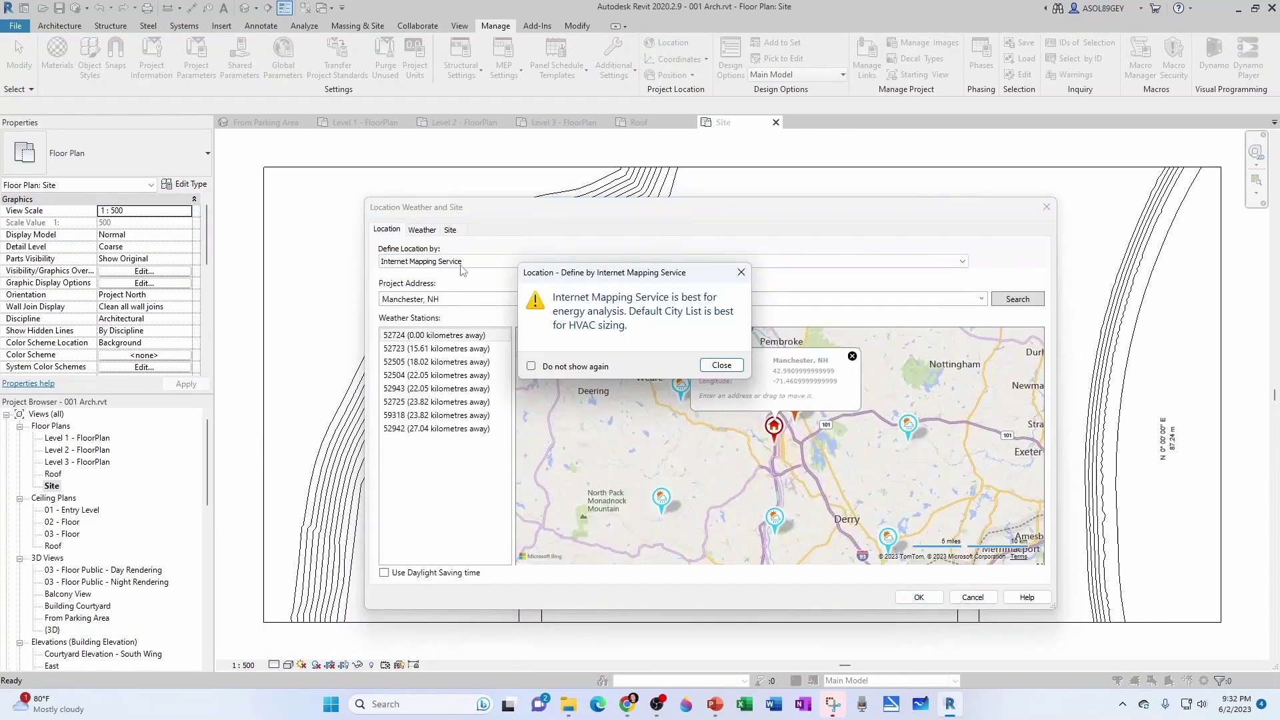
pyautogui.press('Return')
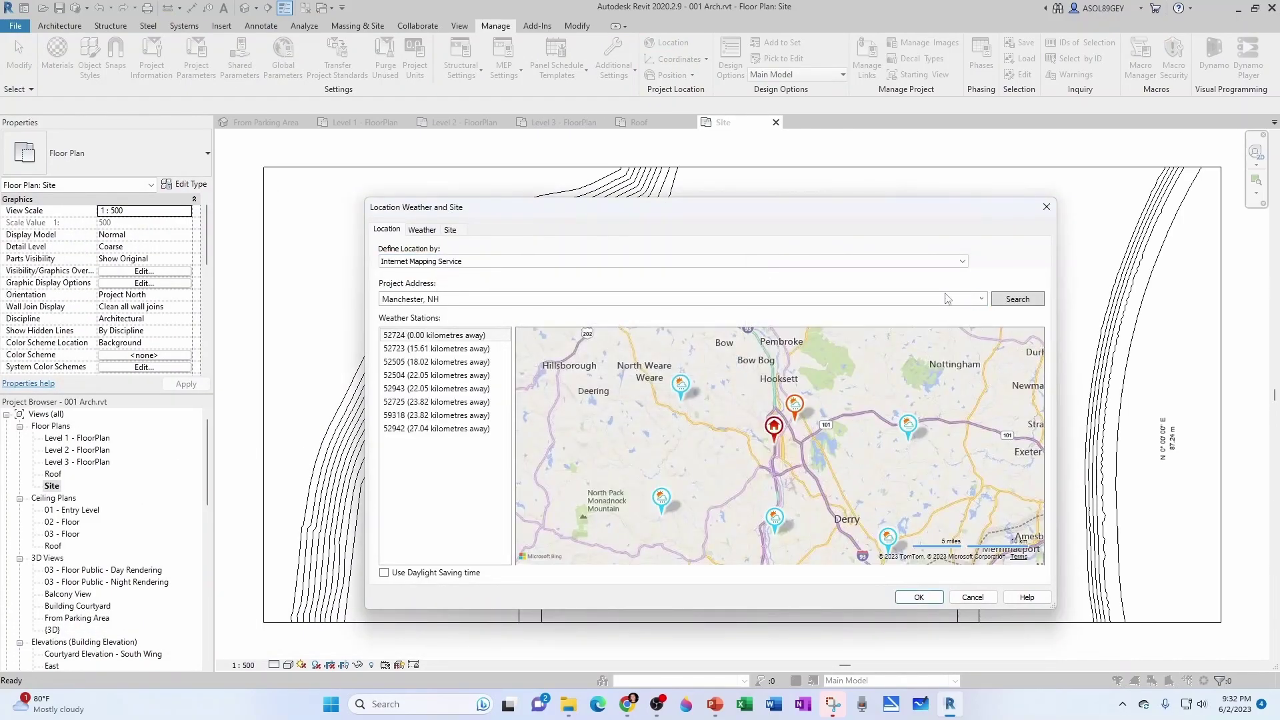
pyautogui.click(982, 299)
pyautogui.write('Miami, Florida')
pyautogui.press('Return')
pyautogui.scroll(3, 765, 453)
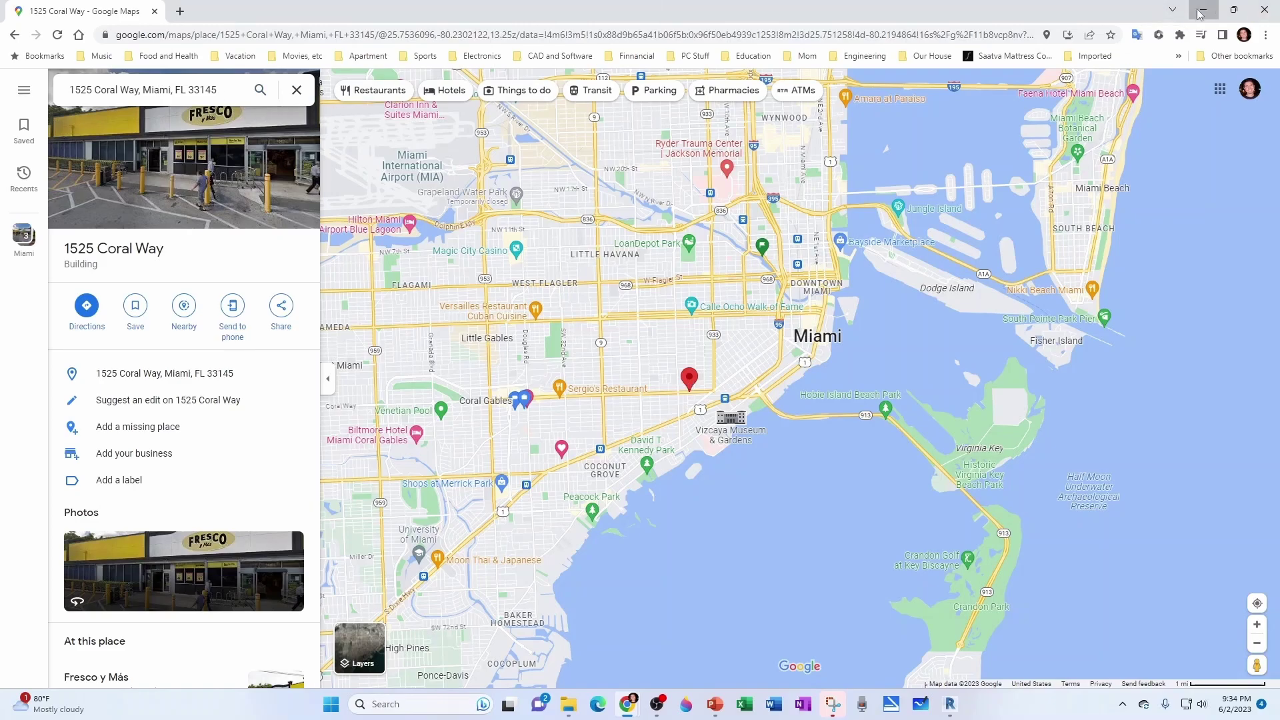
# Paste the Google Maps building address into Project Address, search it and accept the location.
pyautogui.click(1204, 10)
pyautogui.click(445, 298)
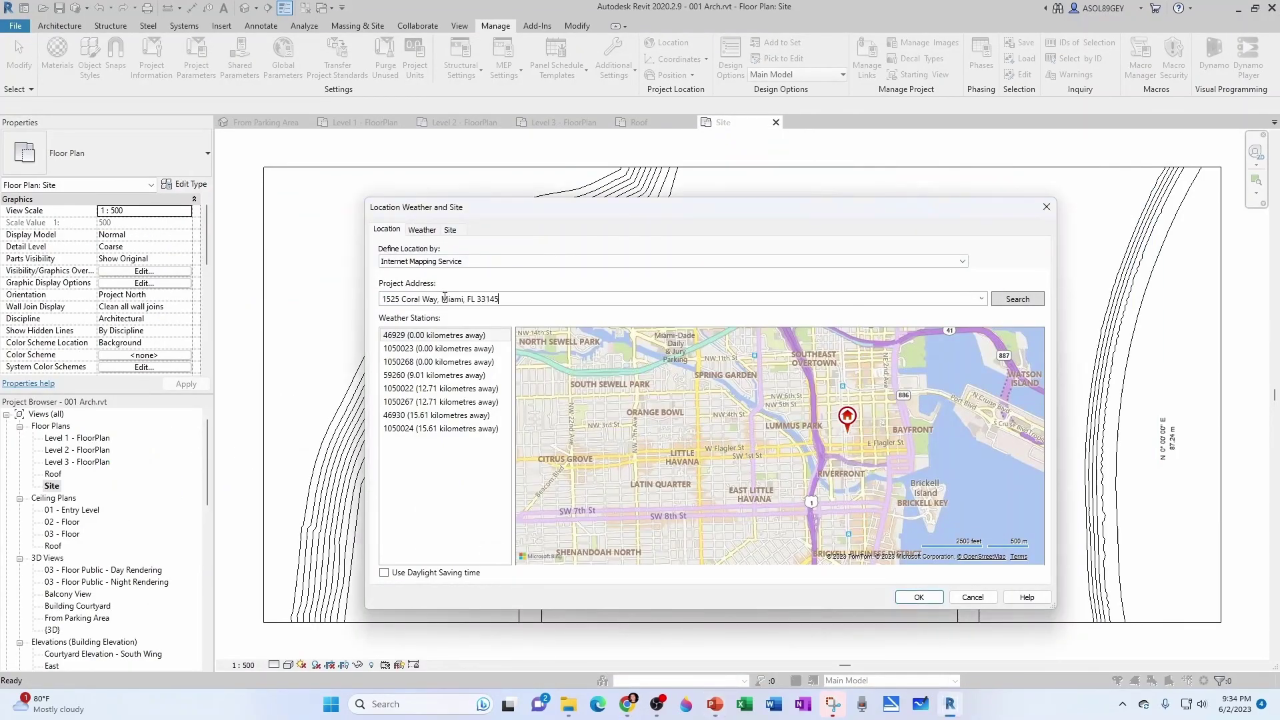
pyautogui.press('Return')
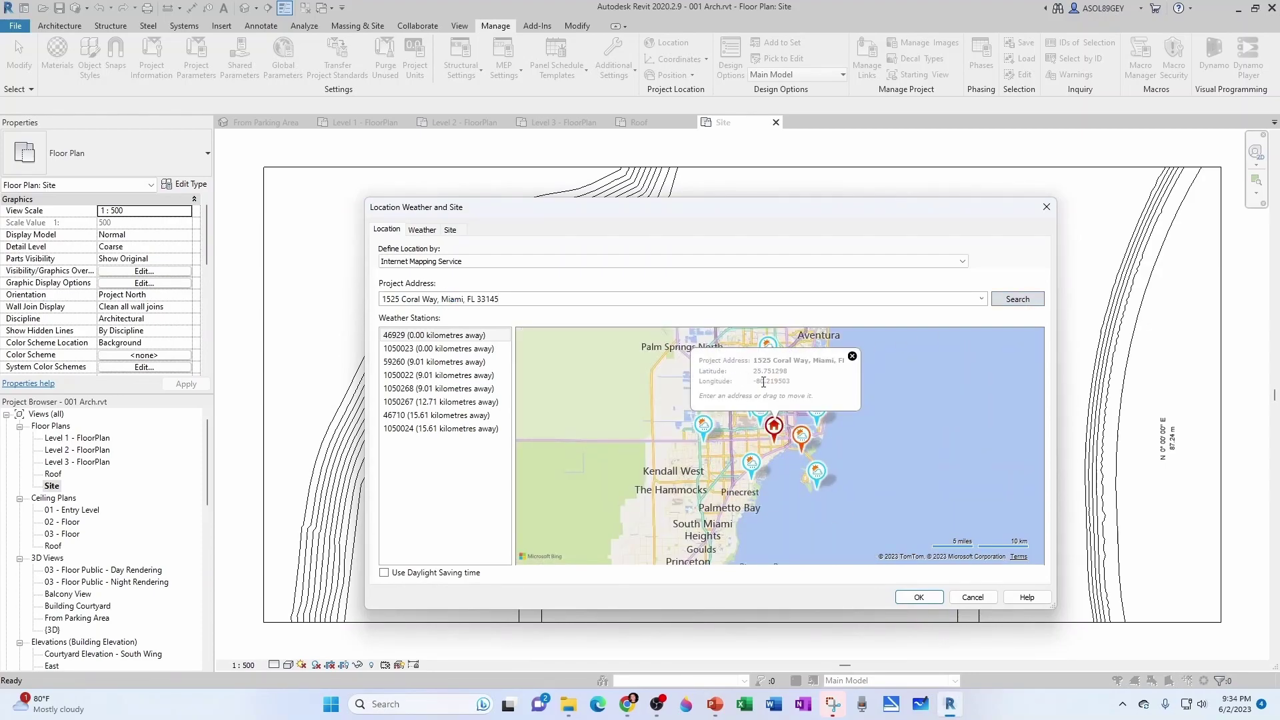
pyautogui.click(918, 596)
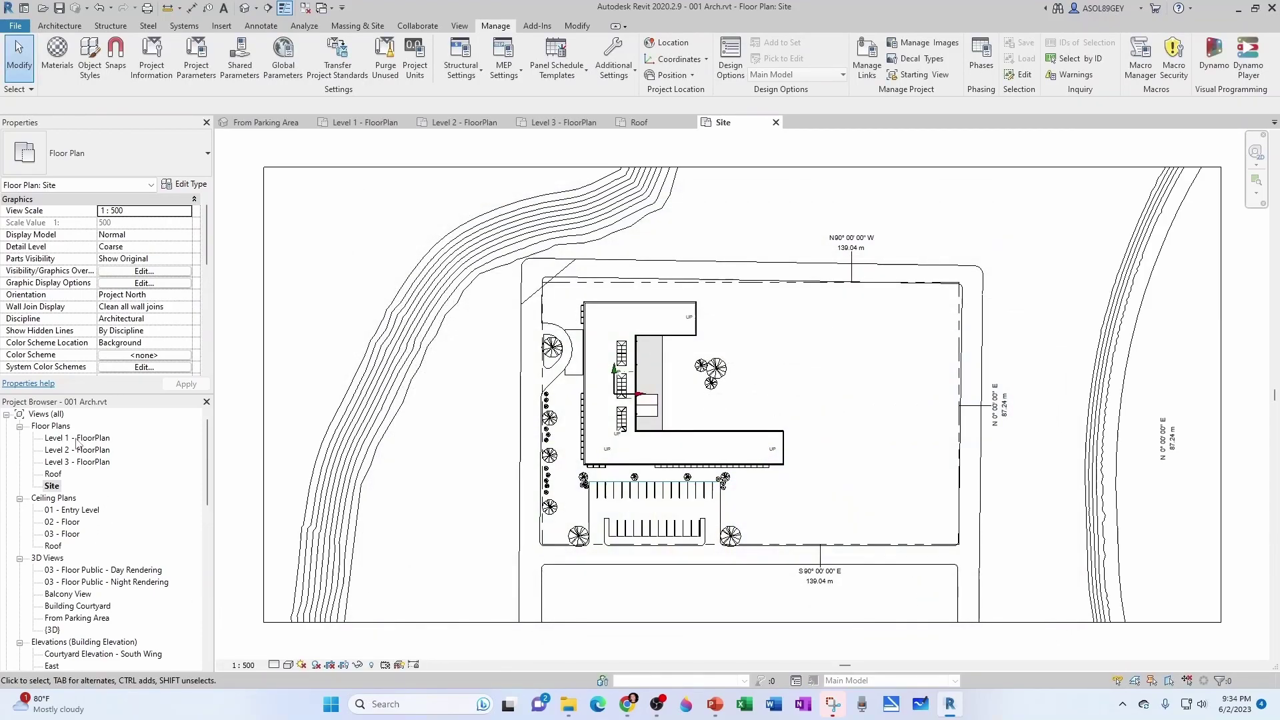
# Copy the Level 1 - FloorPlan name and rename the entry ceiling plan Level 1 - RCP.
pyautogui.click(75, 438)
pyautogui.click(75, 439)
pyautogui.hotkey('ctrl', 'c')
pyautogui.rightClick(74, 443)
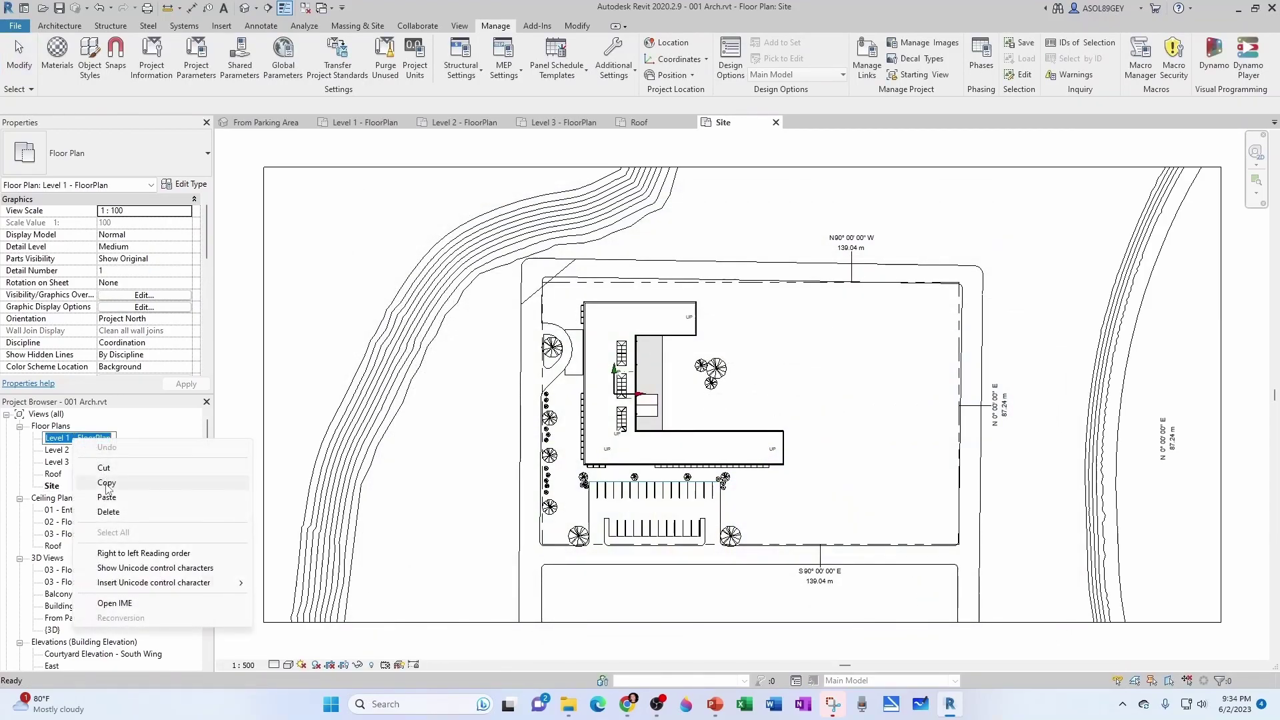
pyautogui.click(76, 512)
pyautogui.click(80, 511)
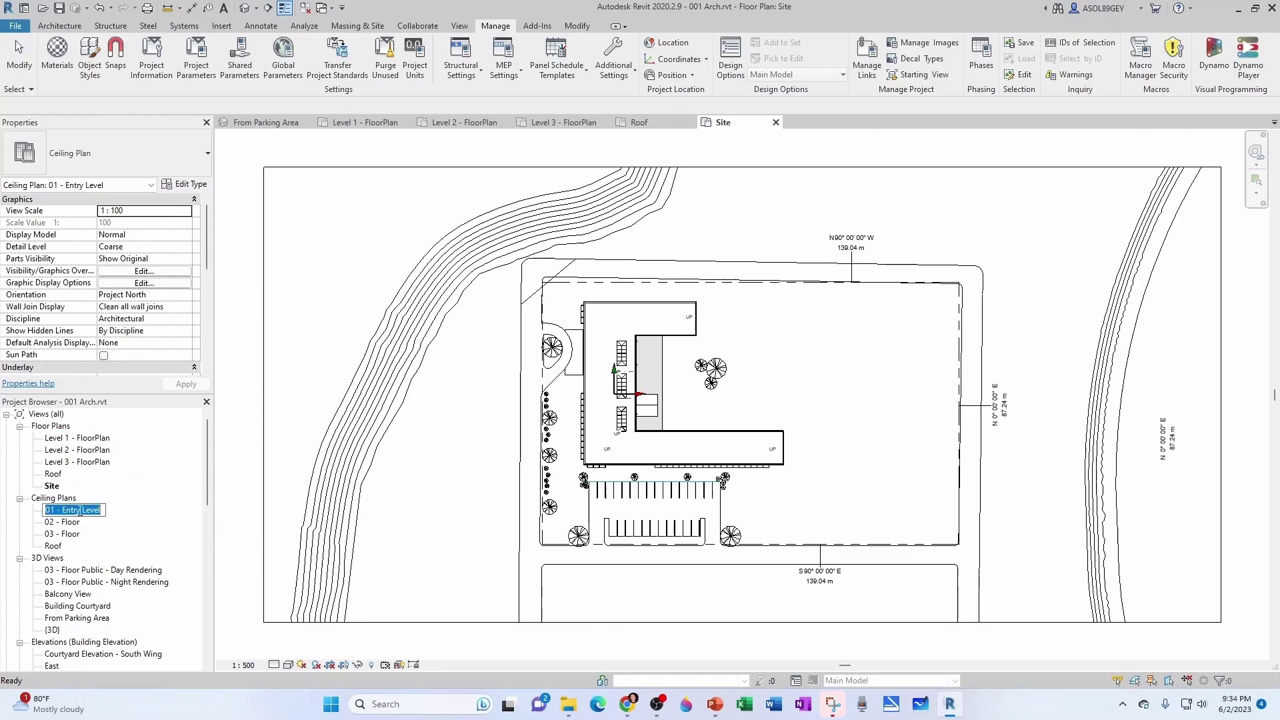
pyautogui.hotkey('ctrl', 'v')
pyautogui.moveTo(78, 510); pyautogui.dragTo(118, 509)
pyautogui.write('RCP')
pyautogui.click(72, 522)
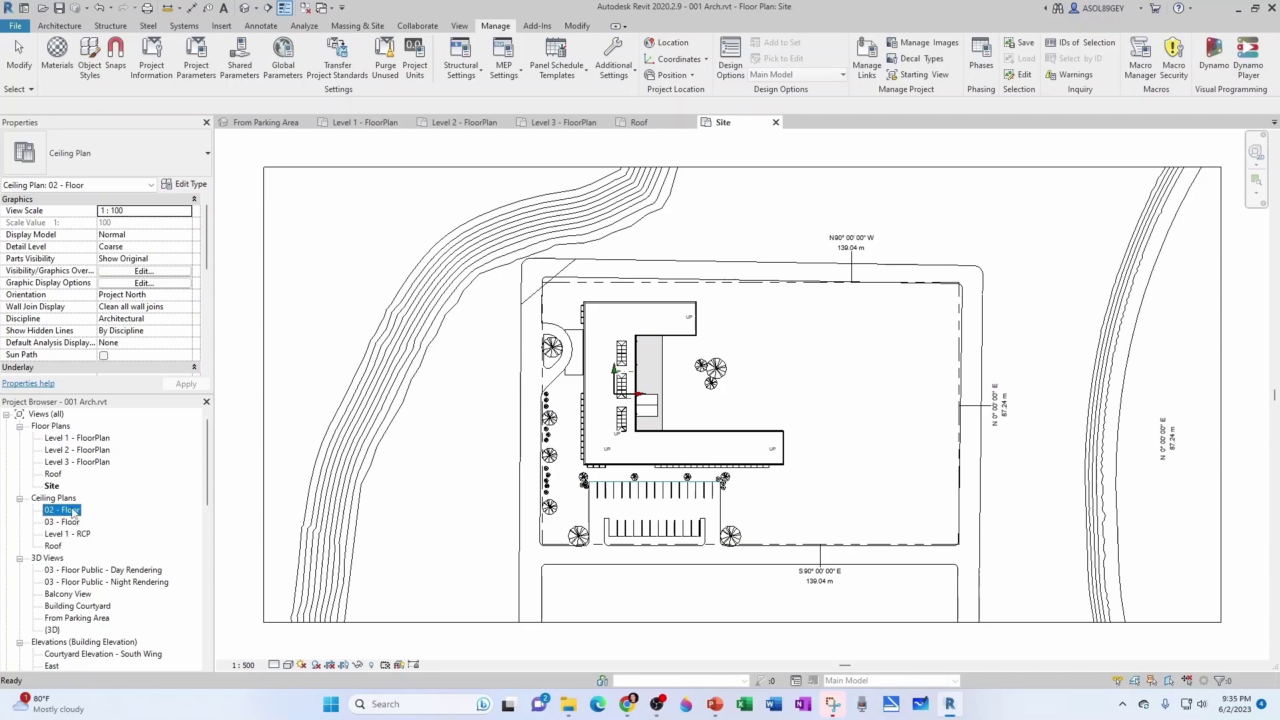
# Rename the other ceiling plans Level 2 - RCP and Level 3 - RCP, then open and close Roof.
pyautogui.click(74, 511)
pyautogui.write('Level 1 - RCP')
pyautogui.click(72, 509)
pyautogui.press('BackSpace')
pyautogui.write('2')
pyautogui.press('Return')
pyautogui.click(70, 510)
pyautogui.click(68, 510)
pyautogui.write('Level 1 - RCP')
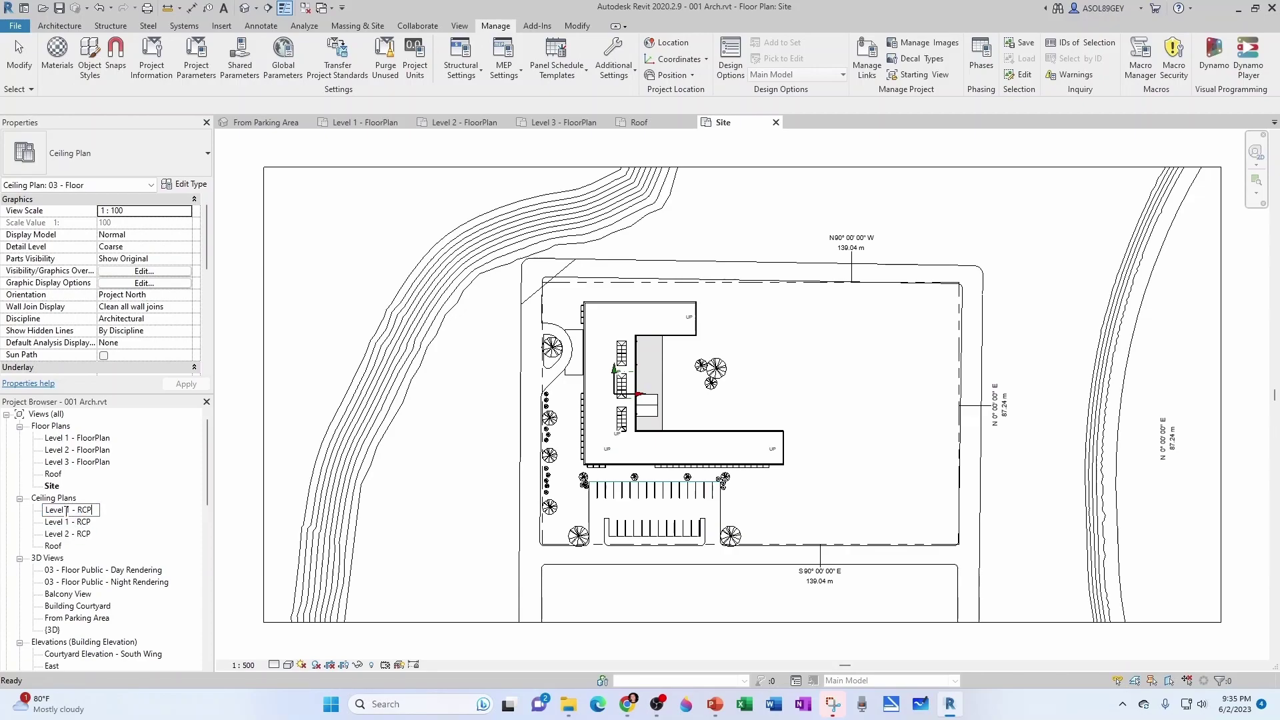
pyautogui.press('BackSpace')
pyautogui.write('3')
pyautogui.press('Return')
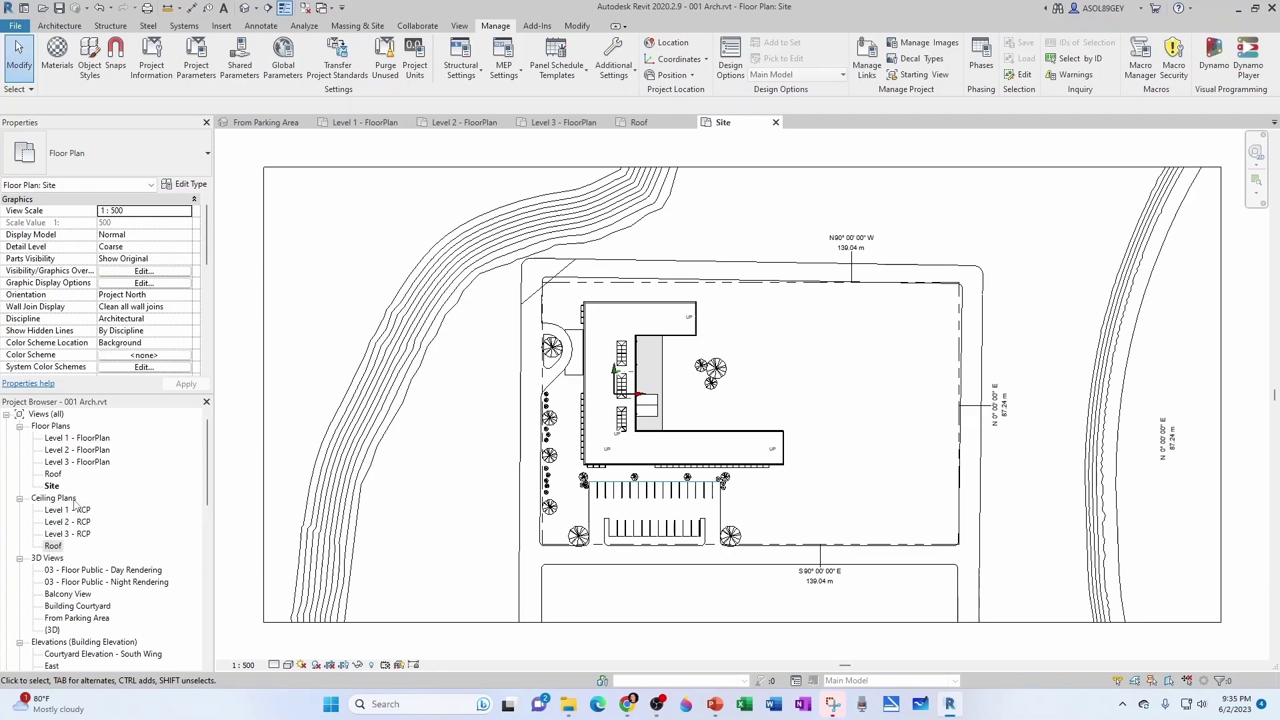
pyautogui.doubleClick(53, 546)
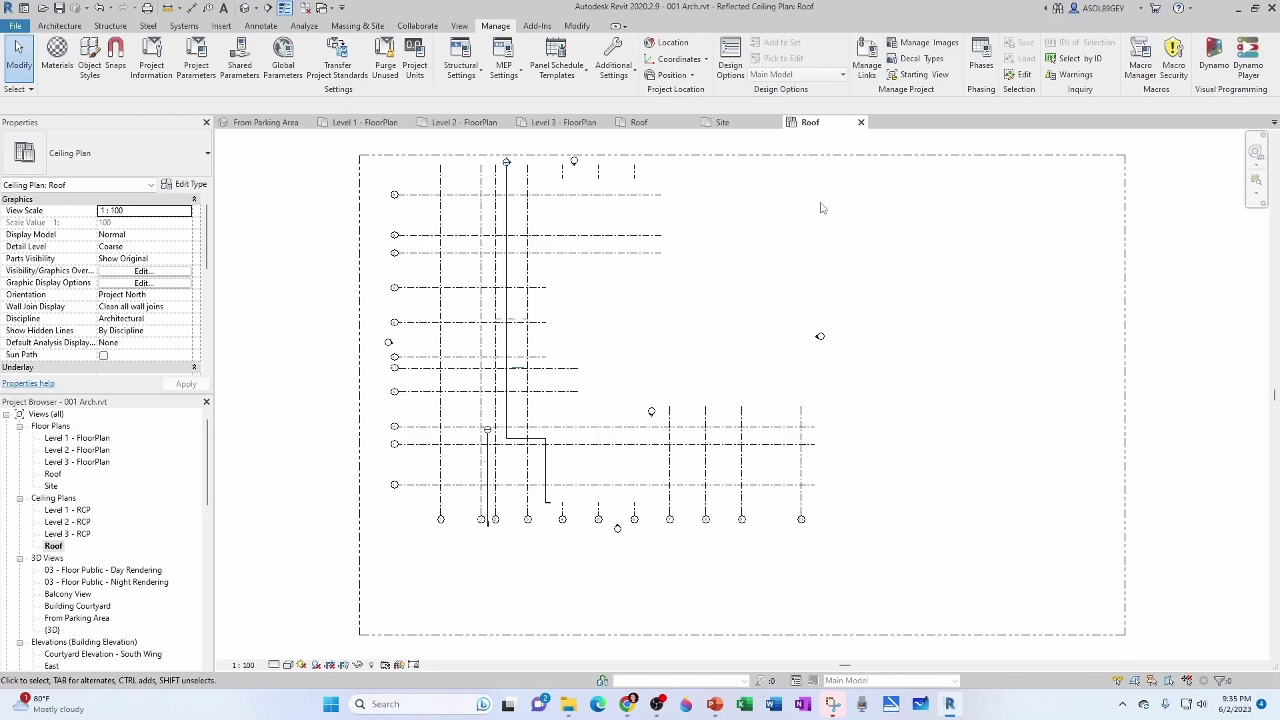
pyautogui.click(861, 122)
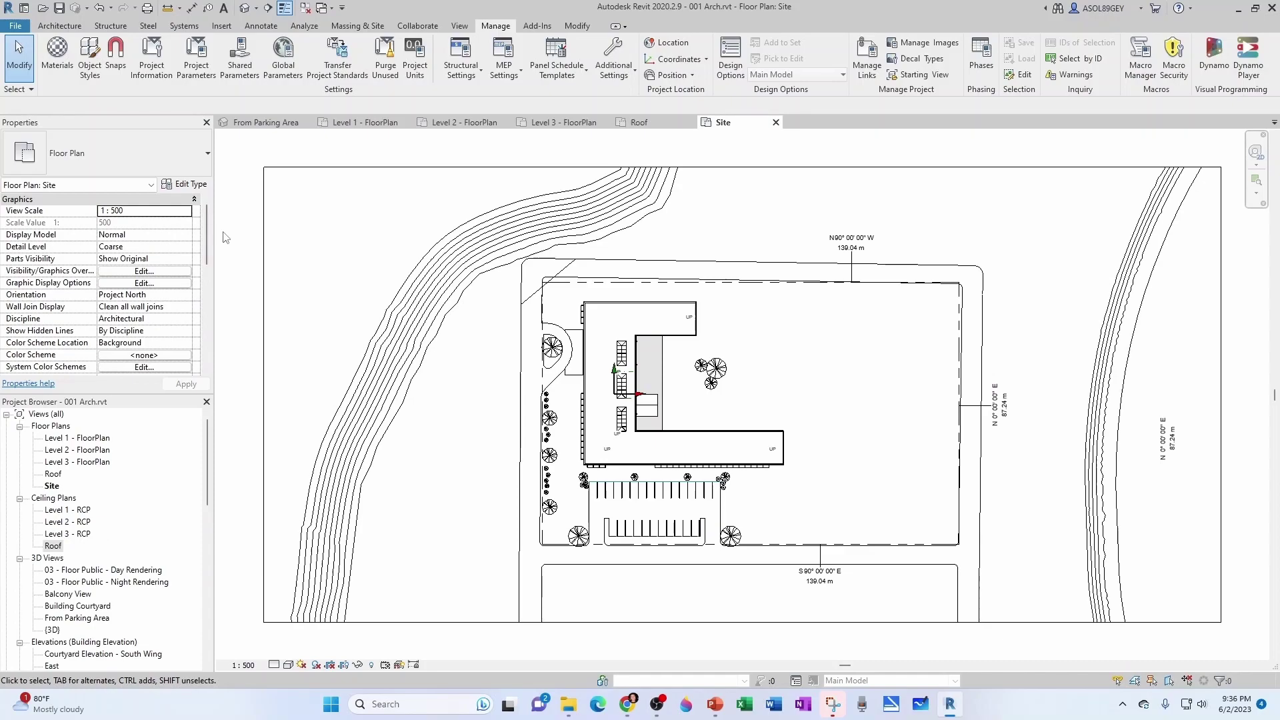
# Open the default 3D view and orbit around the building.
pyautogui.click(246, 9)
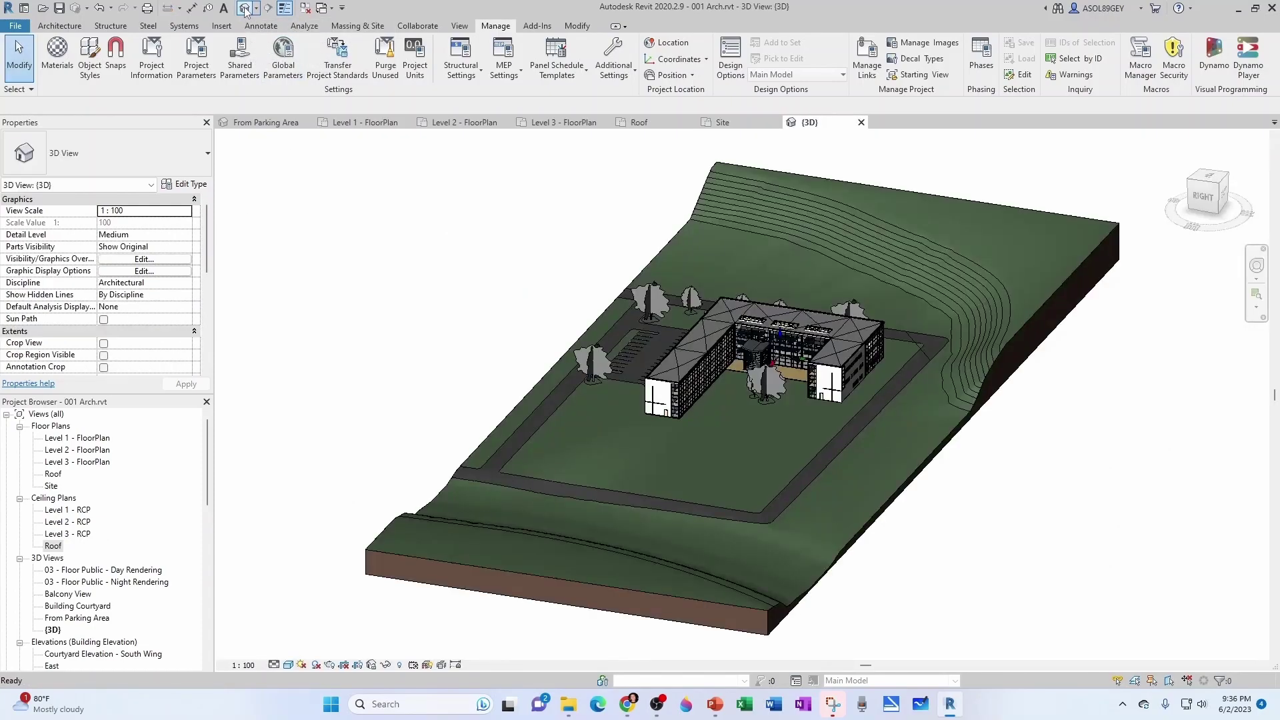
pyautogui.scroll(5, 775, 415)
pyautogui.keyDown('shift'); pyautogui.moveTo(714, 406); pyautogui.dragTo(506, 420, button='middle'); pyautogui.keyUp('shift')
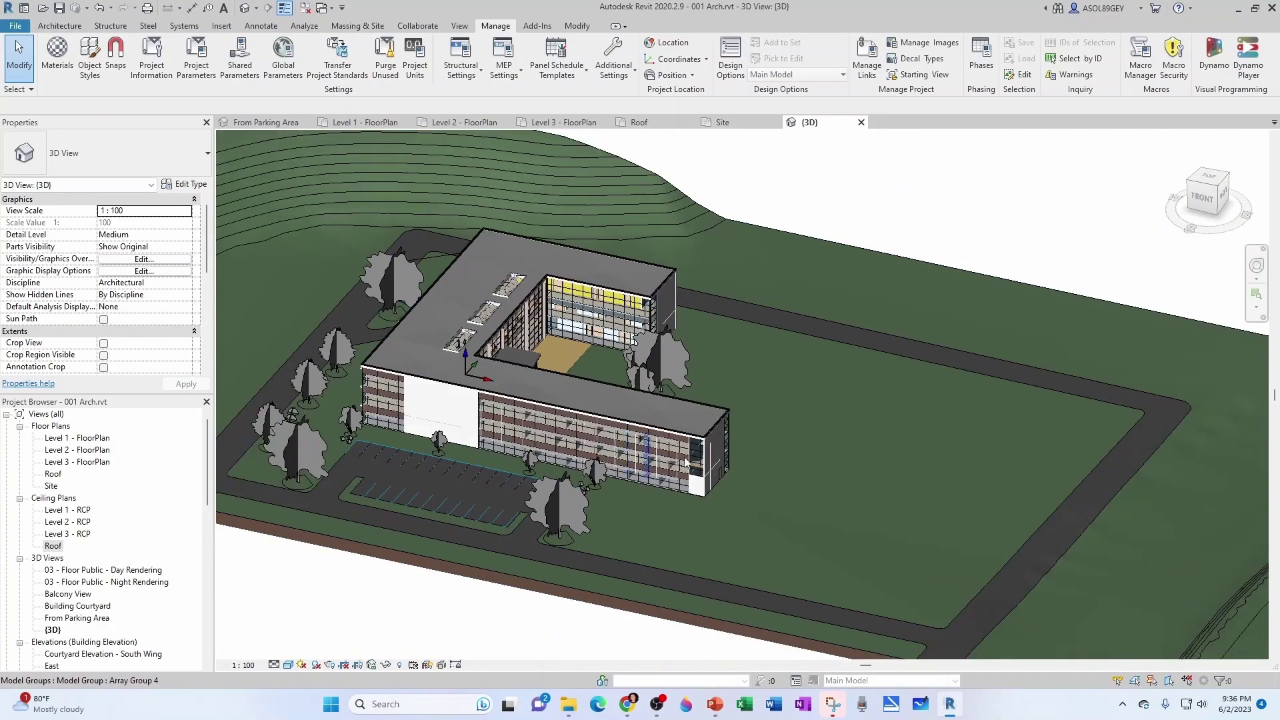
pyautogui.keyDown('shift'); pyautogui.moveTo(685, 463); pyautogui.dragTo(548, 358, button='middle'); pyautogui.keyUp('shift')
pyautogui.scroll(3, 826, 405)
pyautogui.keyDown('shift'); pyautogui.moveTo(826, 406); pyautogui.dragTo(741, 405, button='middle'); pyautogui.keyUp('shift')
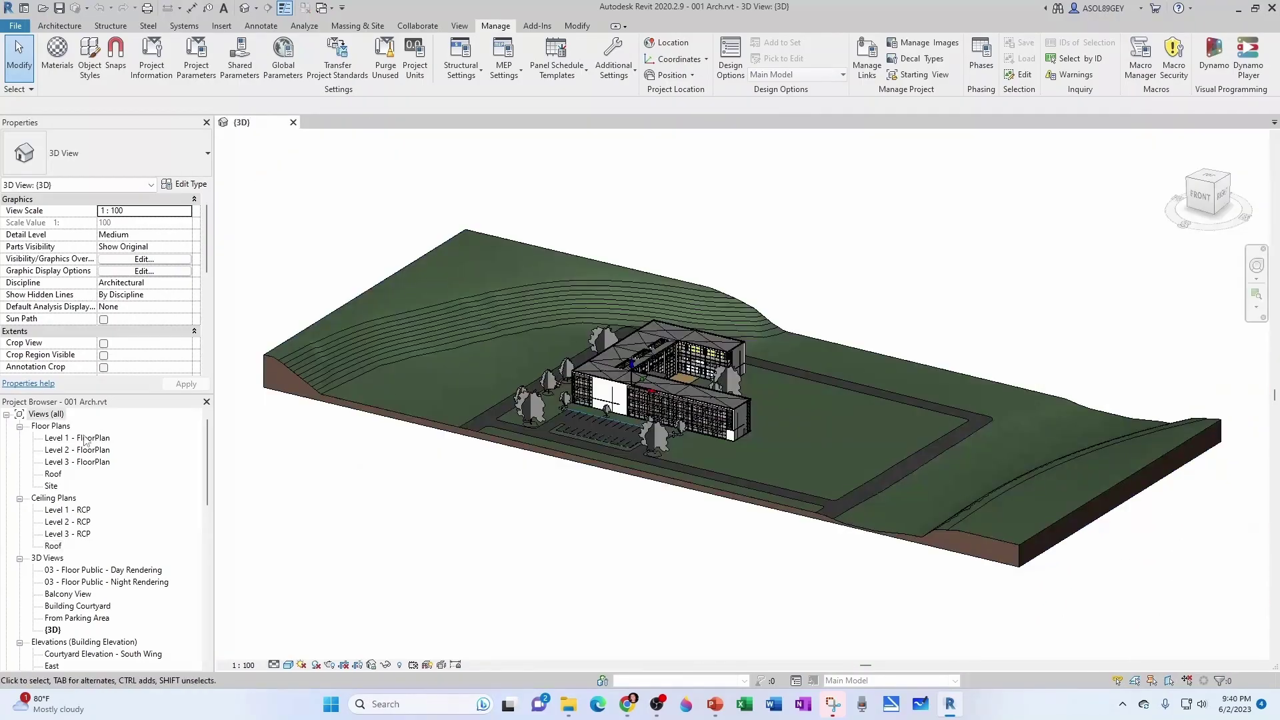
# Open the South elevation from the Level 1 - FloorPlan view.
pyautogui.click(80, 438)
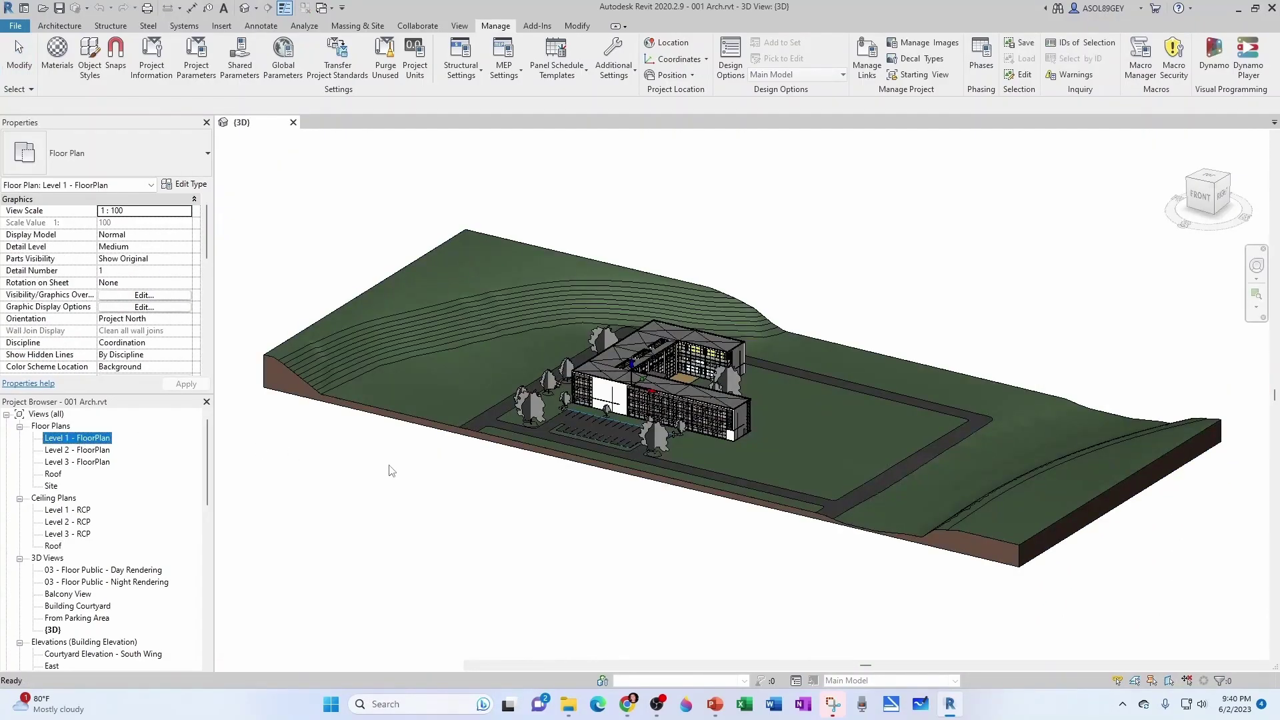
pyautogui.scroll(-2, 431, 384)
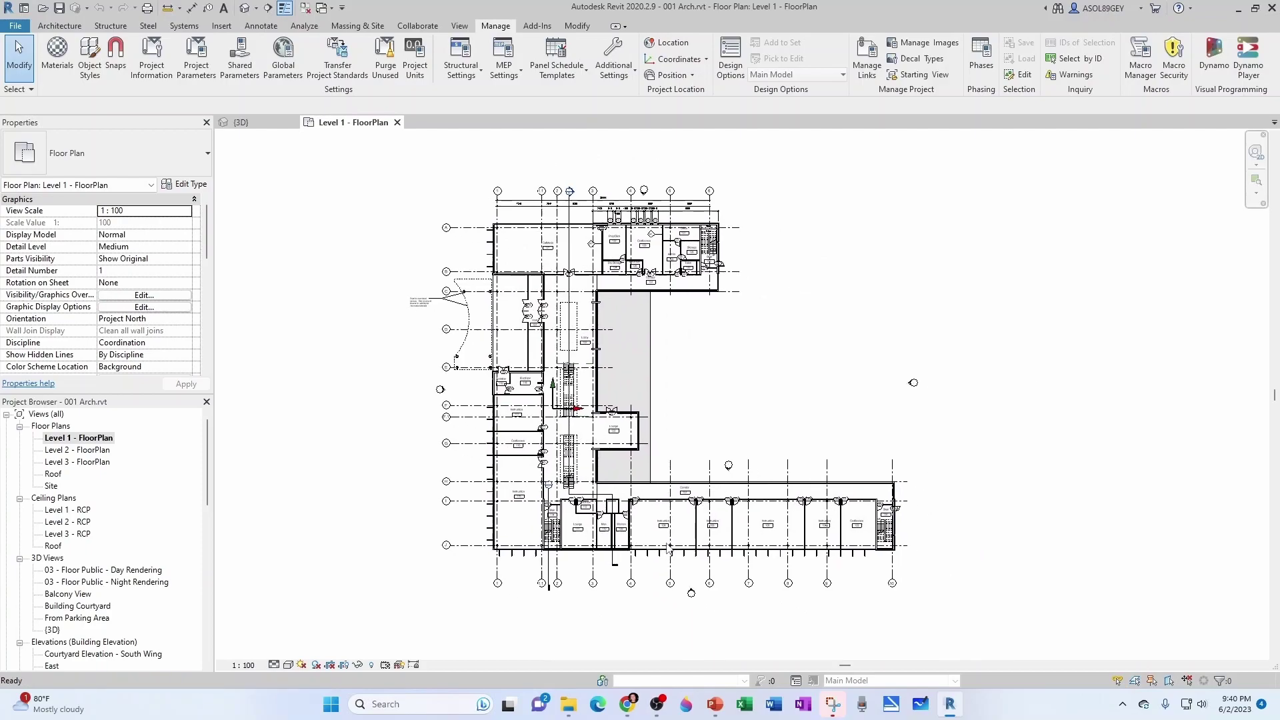
pyautogui.scroll(2, 691, 593)
pyautogui.scroll(1, 694, 588)
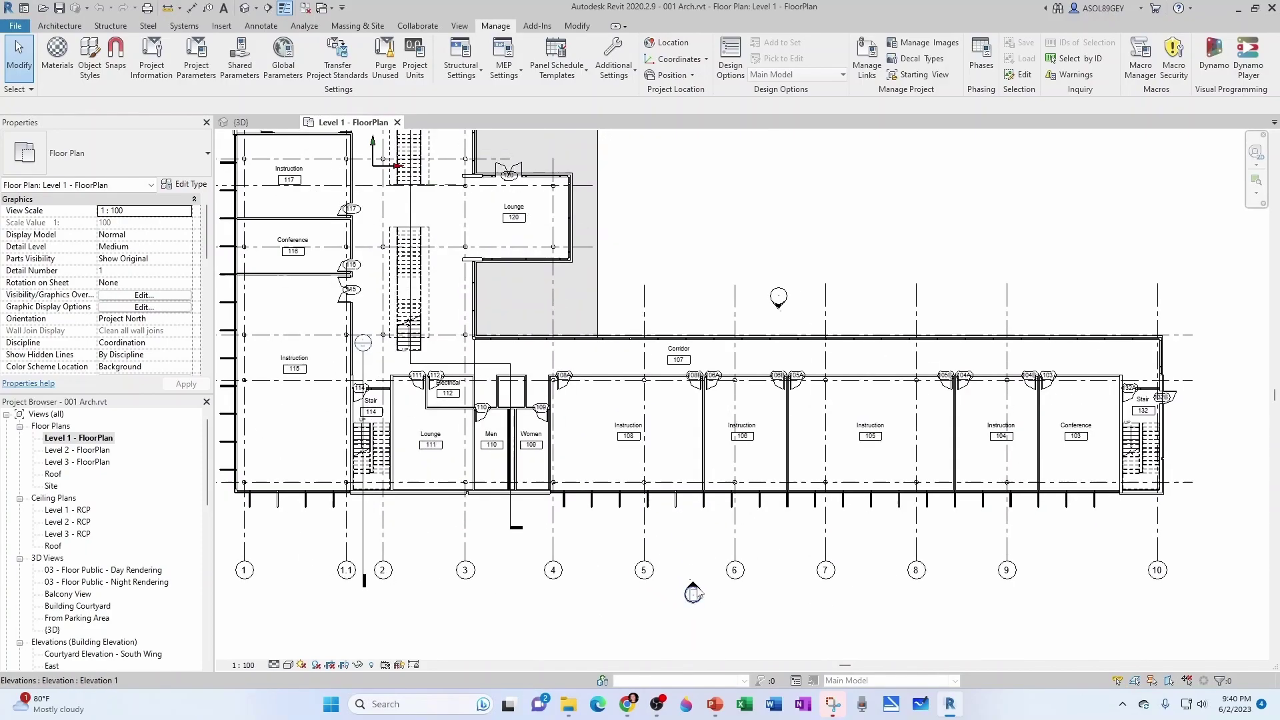
pyautogui.doubleClick(691, 590)
pyautogui.scroll(5, 970, 483)
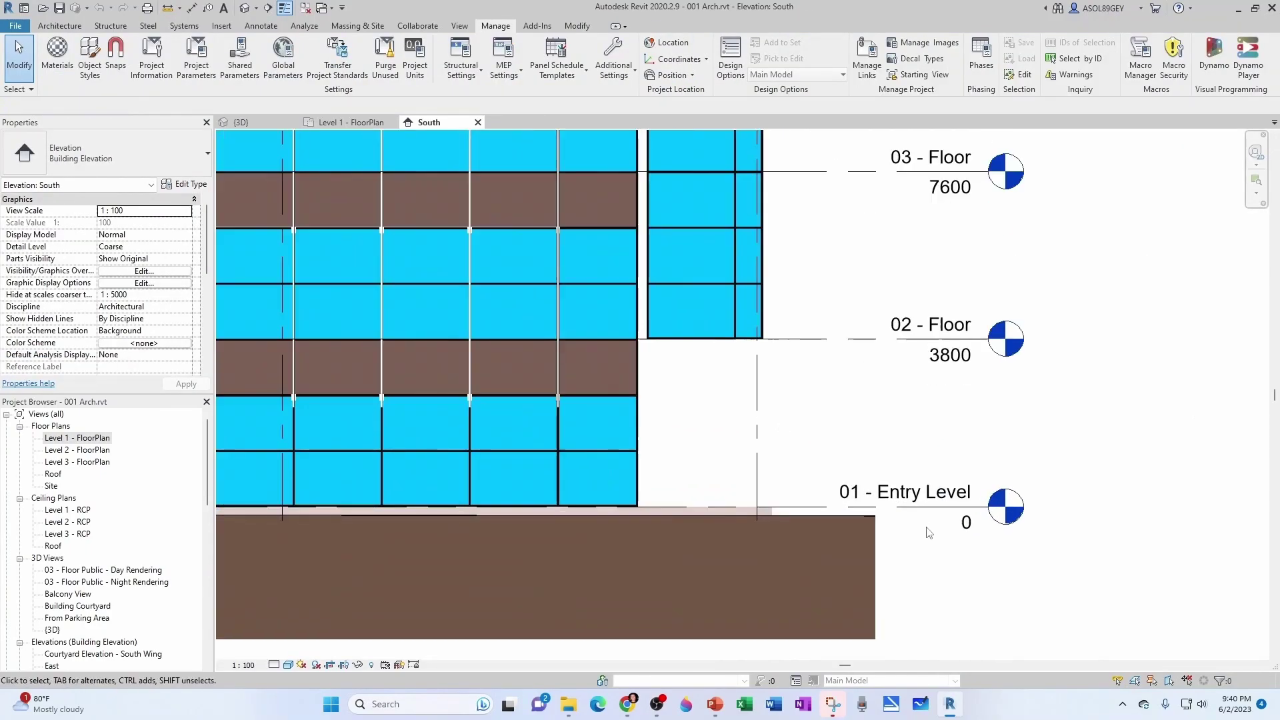
# Rename the lower levels Level 1 and Level 2, keeping their view names unchanged.
pyautogui.click(933, 493)
pyautogui.click(934, 494)
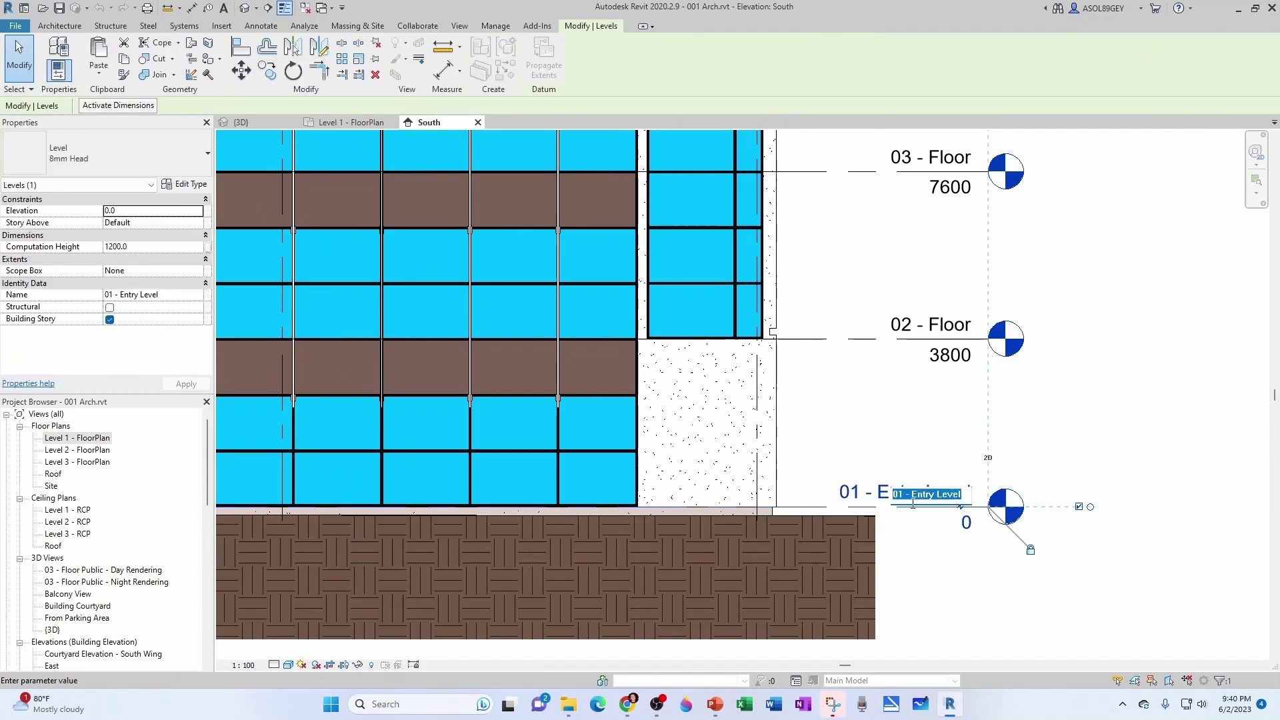
pyautogui.write('Level ')
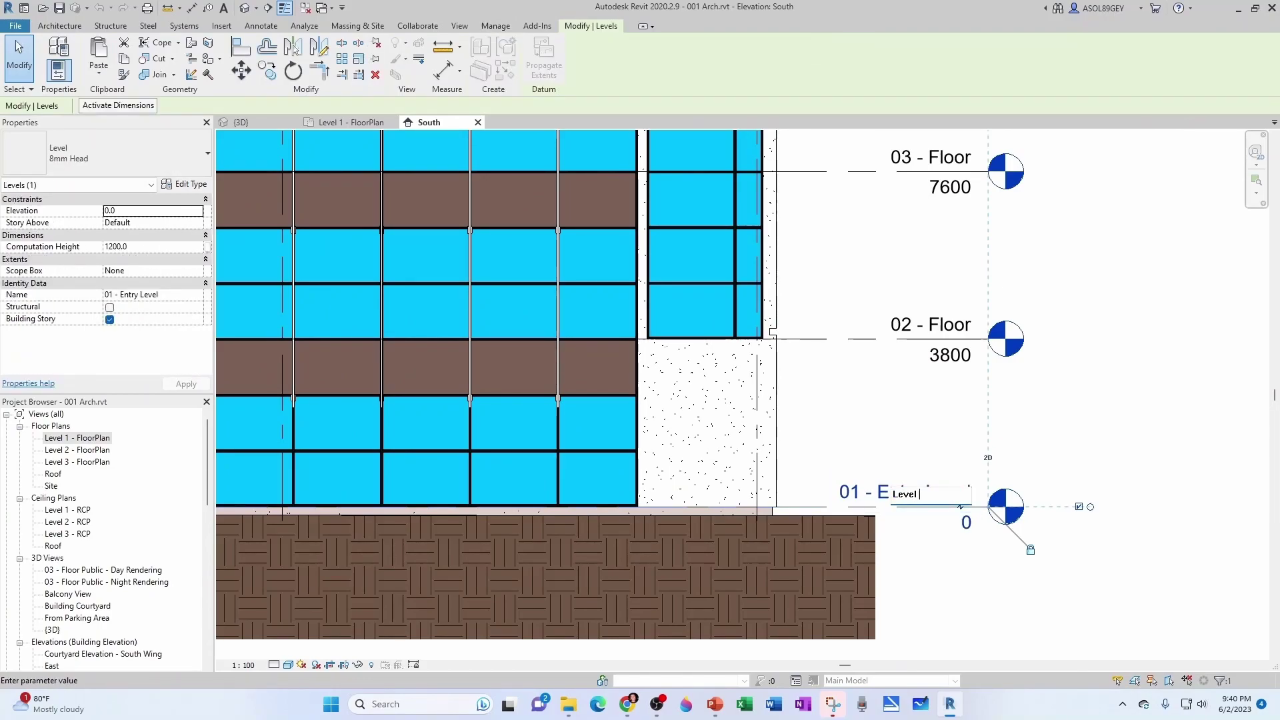
pyautogui.write('11')
pyautogui.press('Return')
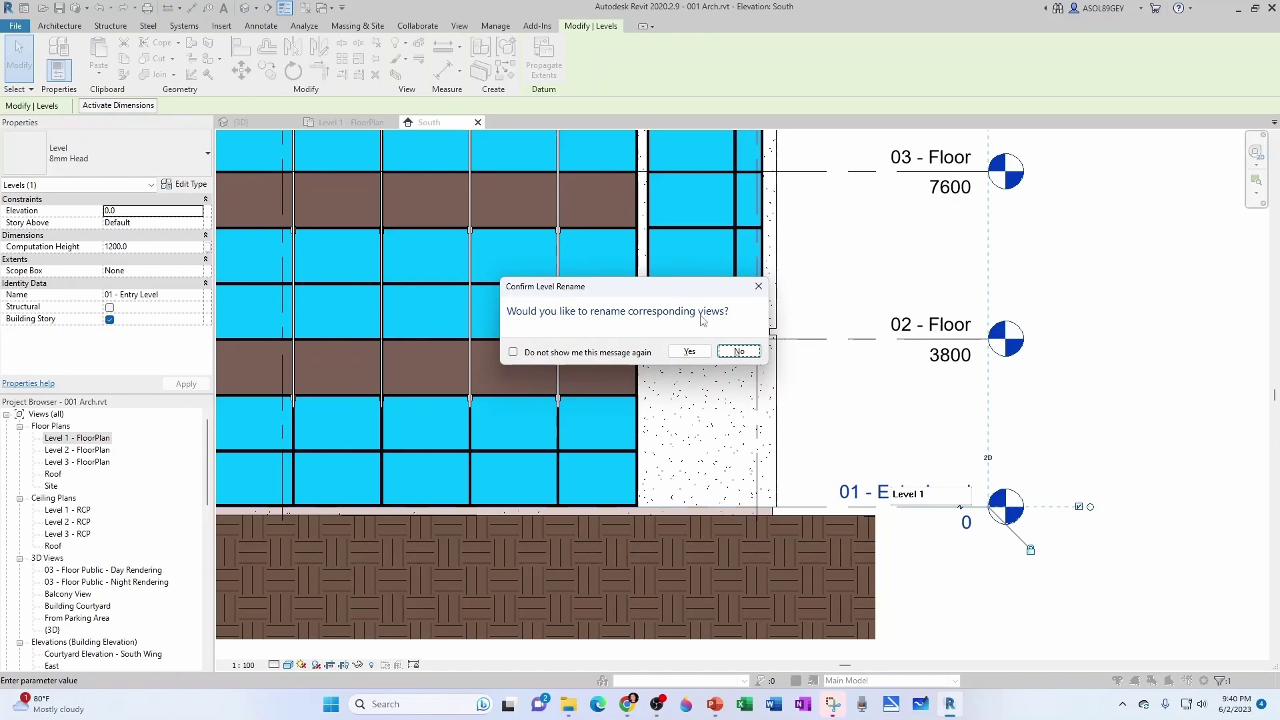
pyautogui.click(739, 351)
pyautogui.doubleClick(931, 334)
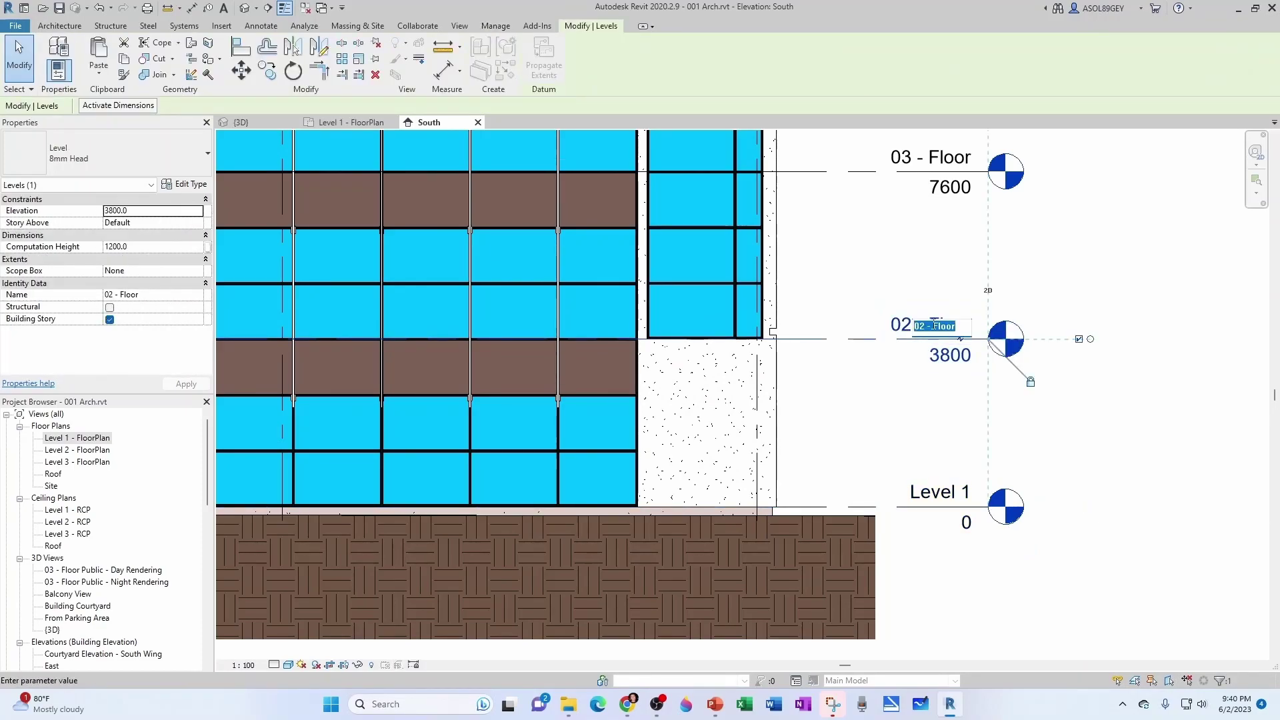
pyautogui.write('Level 2')
pyautogui.press('Return')
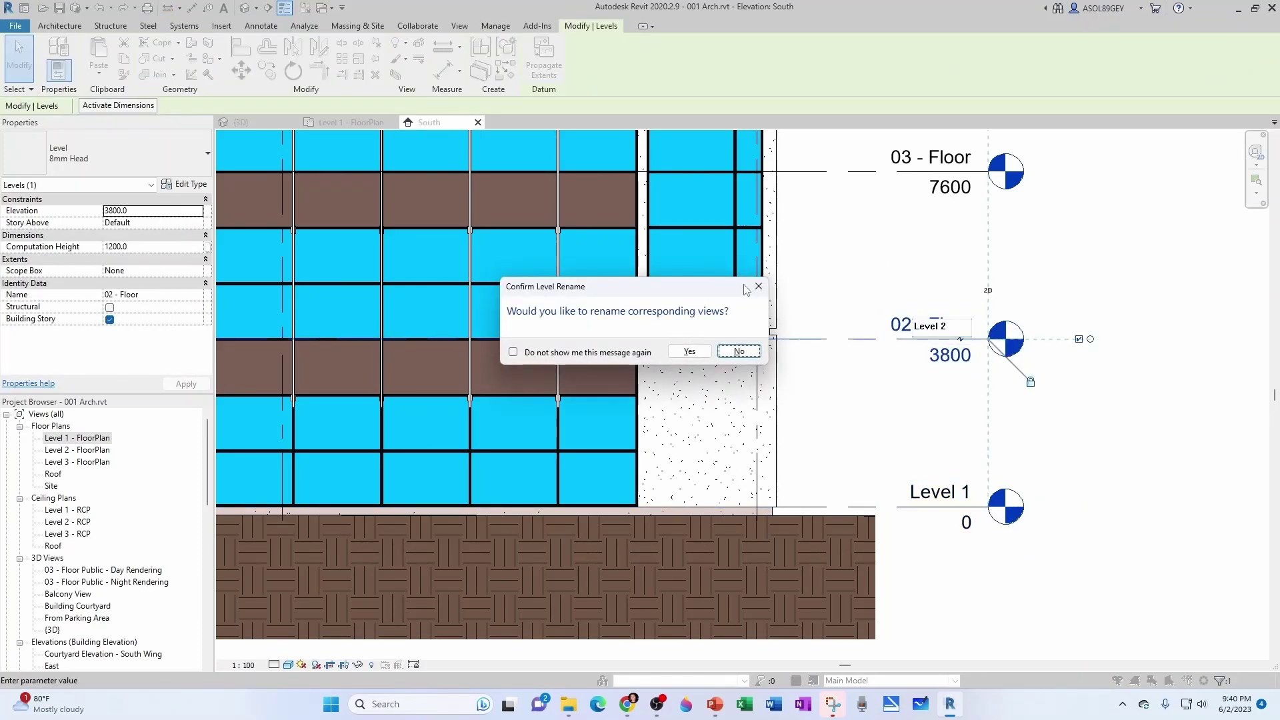
pyautogui.click(731, 349)
# Rename the top level Level 3 without renaming views, then close the South elevation.
pyautogui.scroll(-1, 908, 354)
pyautogui.moveTo(922, 275); pyautogui.dragTo(907, 354, button='middle')
pyautogui.doubleClick(911, 264)
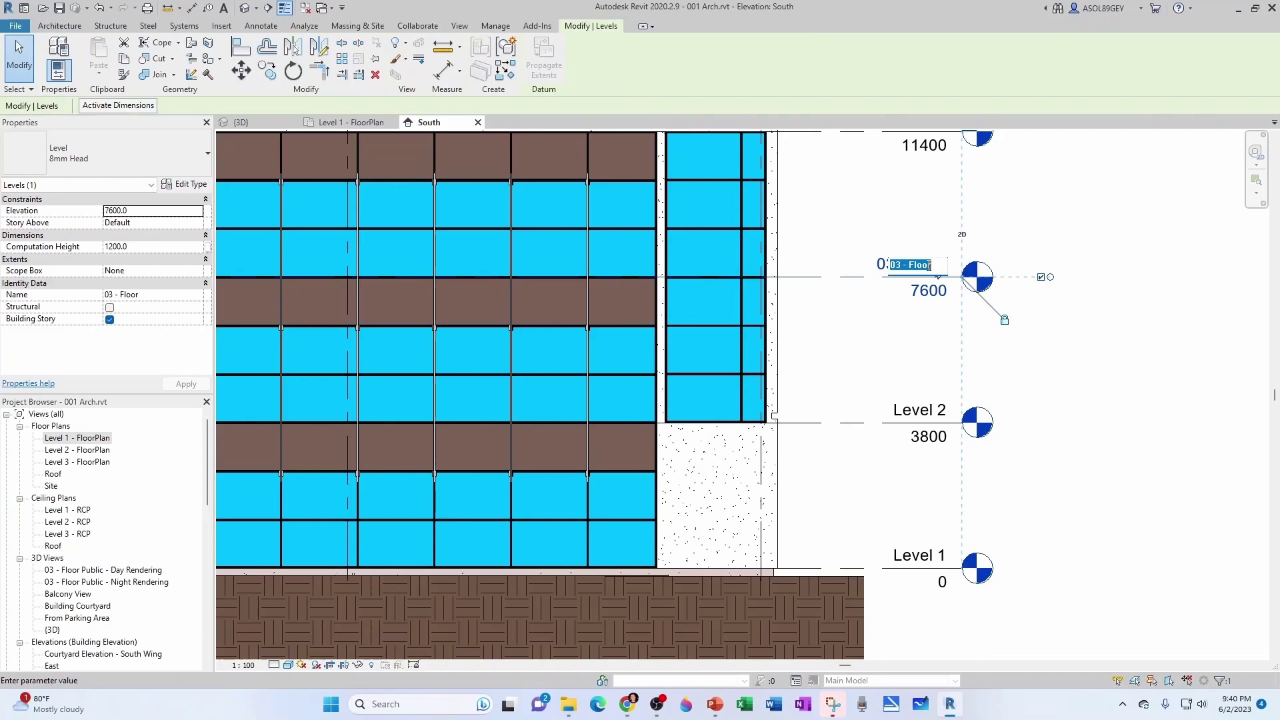
pyautogui.write('Level 3')
pyautogui.press('Return')
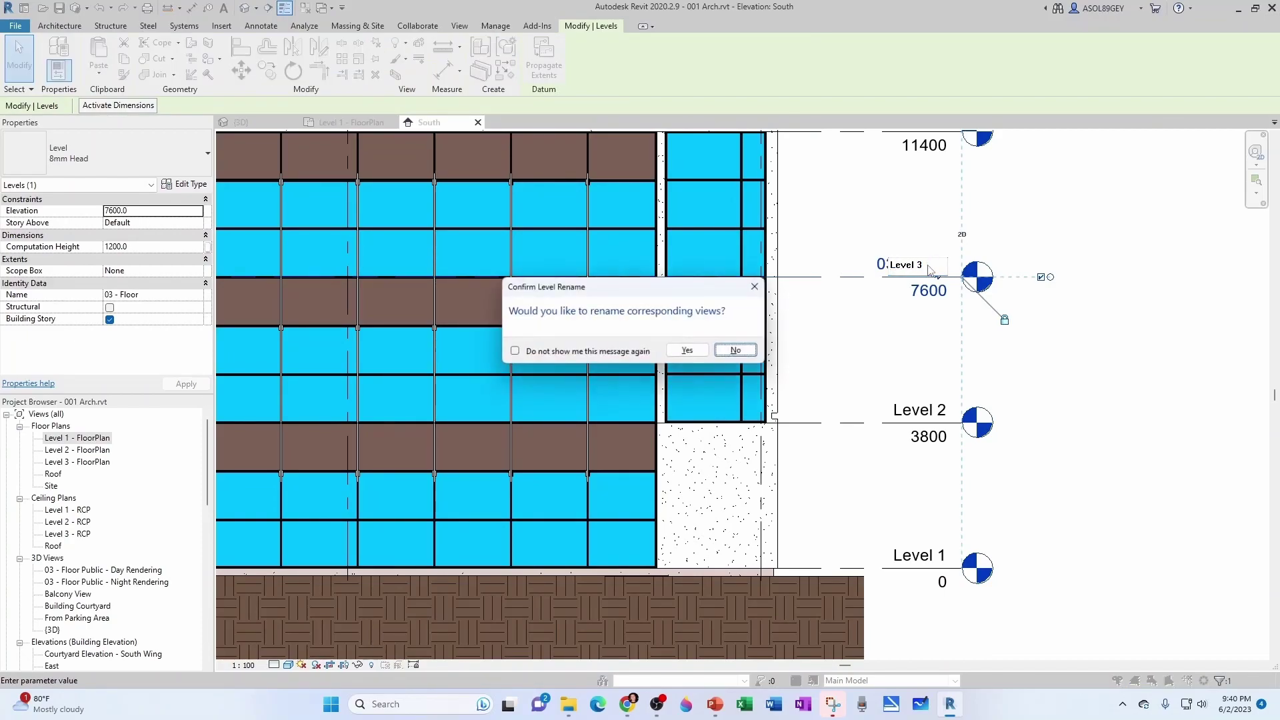
pyautogui.click(734, 349)
pyautogui.scroll(-1, 839, 347)
pyautogui.scroll(1, 839, 348)
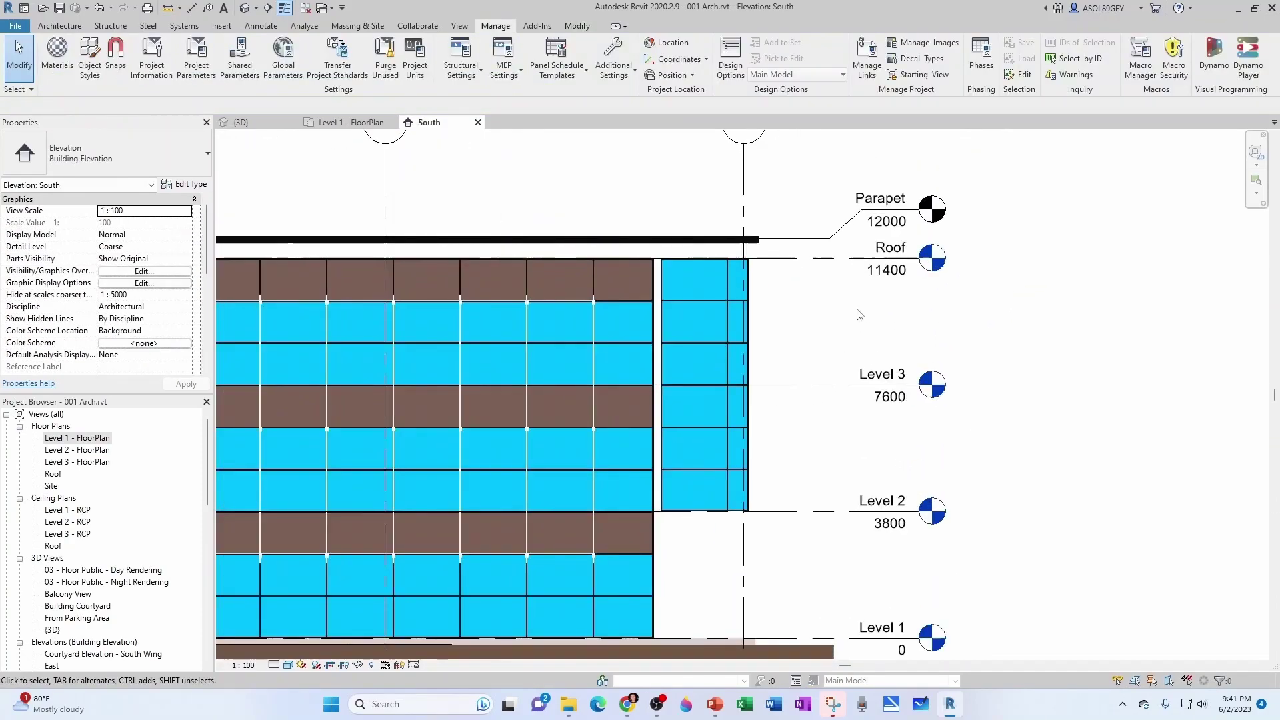
pyautogui.scroll(-1, 821, 349)
pyautogui.scroll(-1, 817, 349)
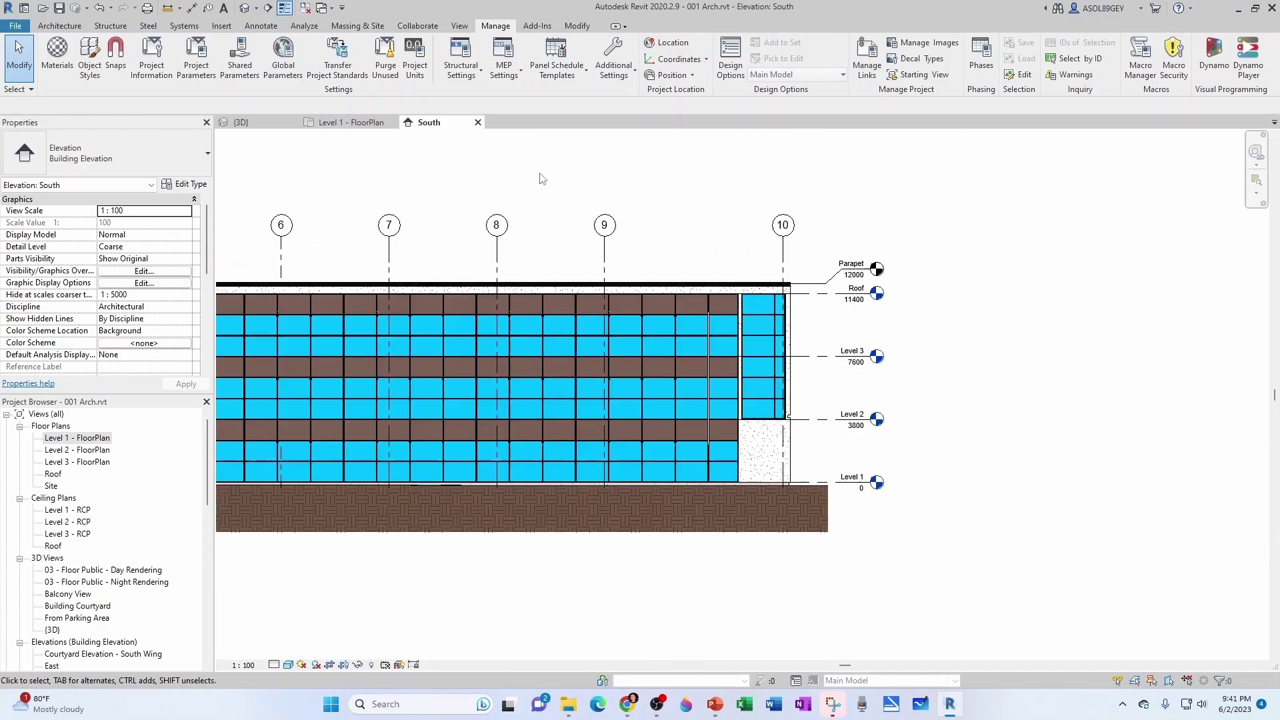
pyautogui.click(477, 122)
# Enter organization BIMitUp, description Training & Coaching and building BIMitUp Education Center in Project Information.
pyautogui.click(393, 122)
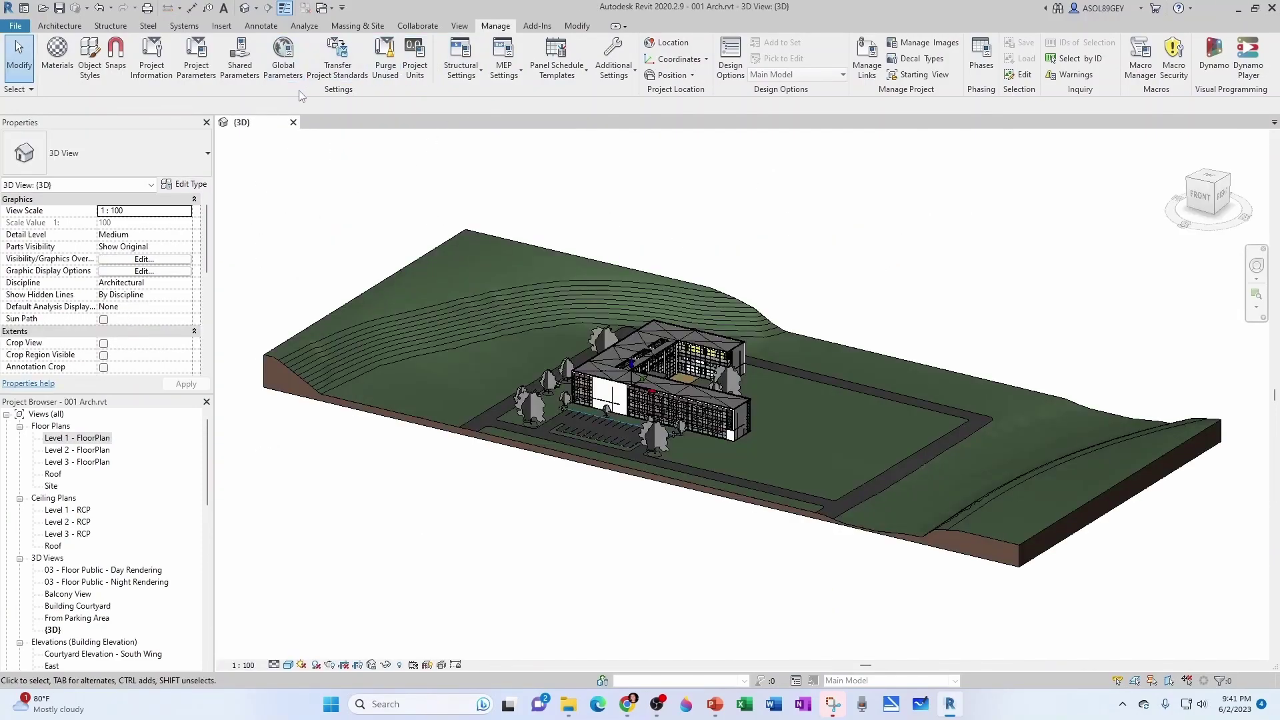
pyautogui.click(151, 59)
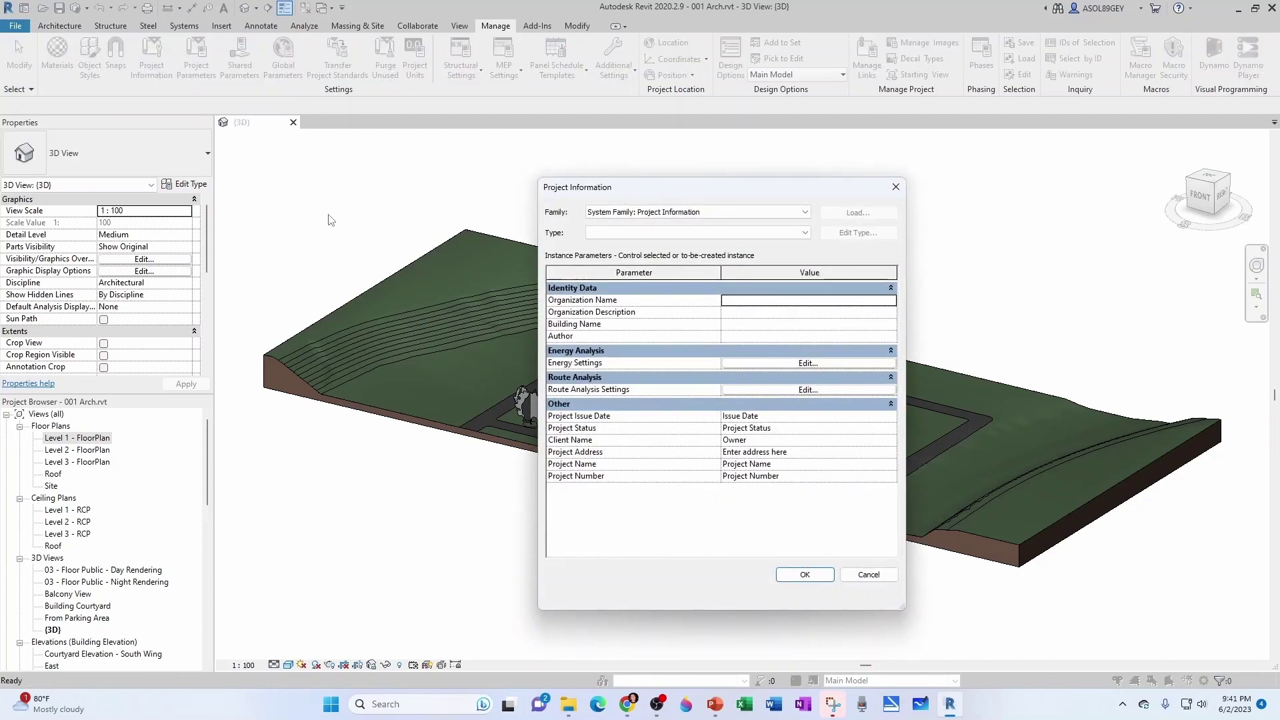
pyautogui.click(738, 302)
pyautogui.write('BIMitUp')
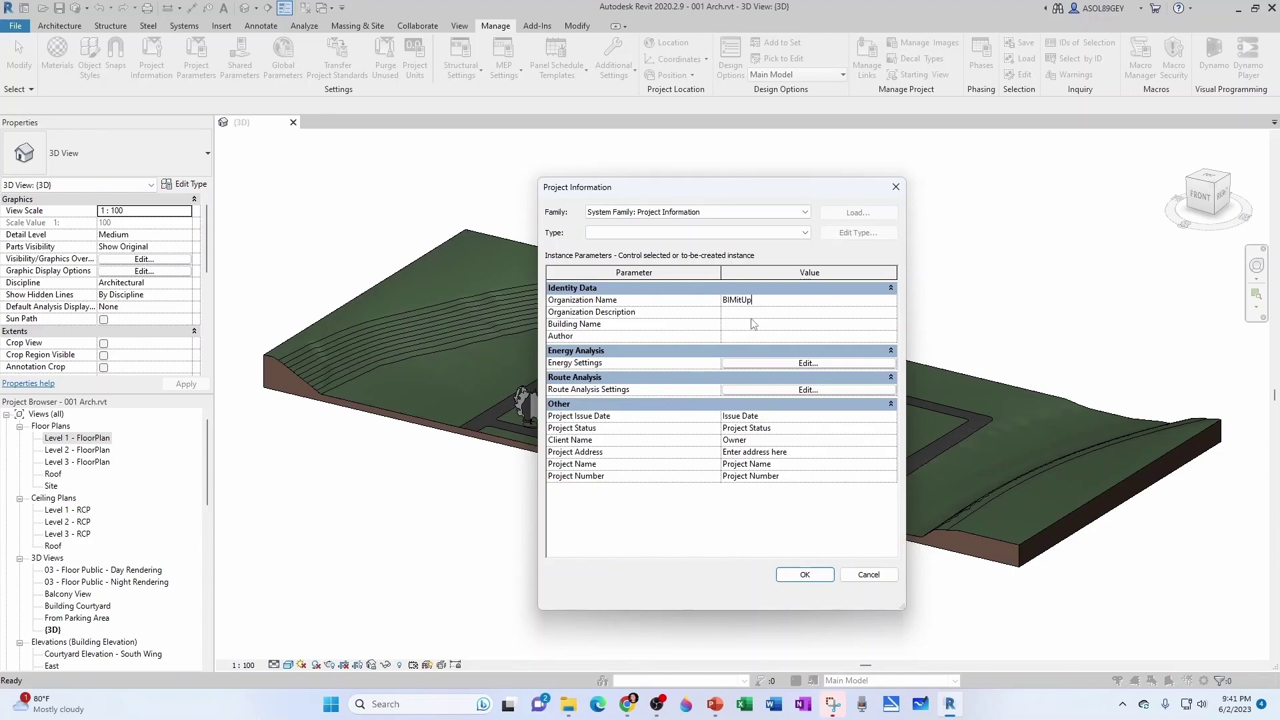
pyautogui.click(752, 314)
pyautogui.write('Training & Coaching')
pyautogui.click(756, 324)
pyautogui.write('BIMitUp Education Cent')
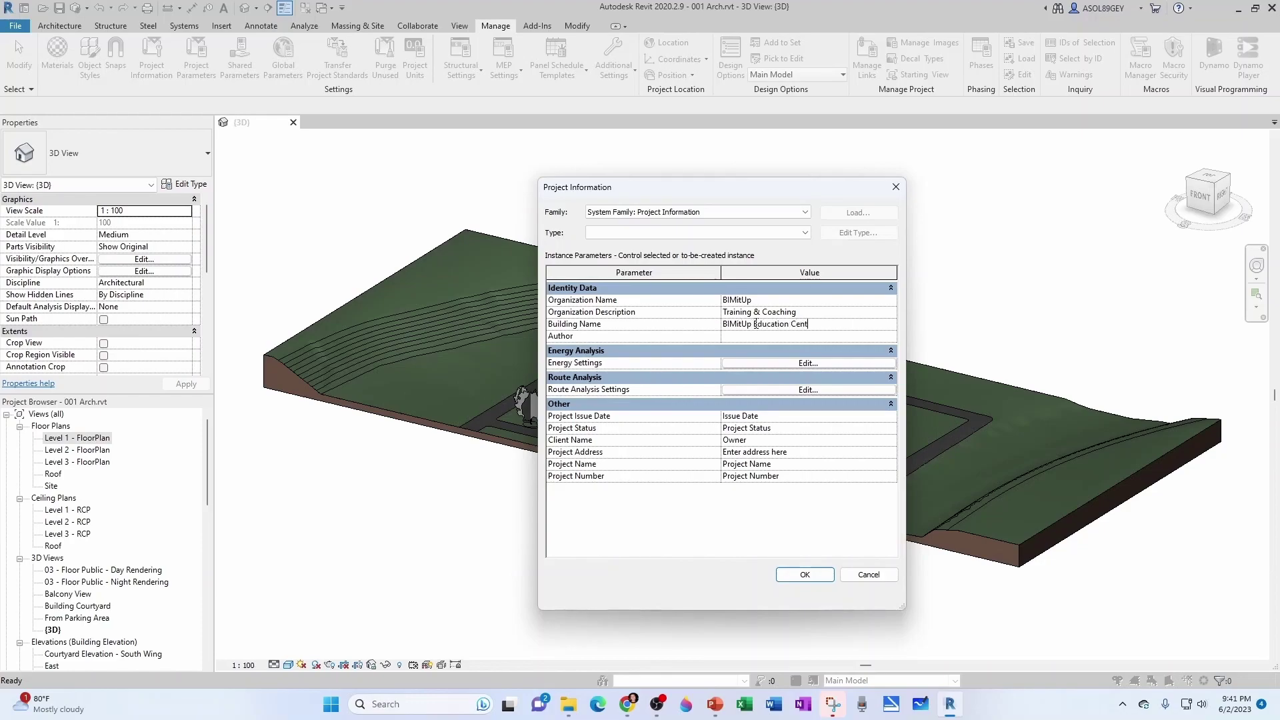
pyautogui.write('er')
pyautogui.click(757, 334)
# Open Energy Settings, keeping Ground Plane at Level 1 and Project Phase at New Construction.
pyautogui.click(731, 364)
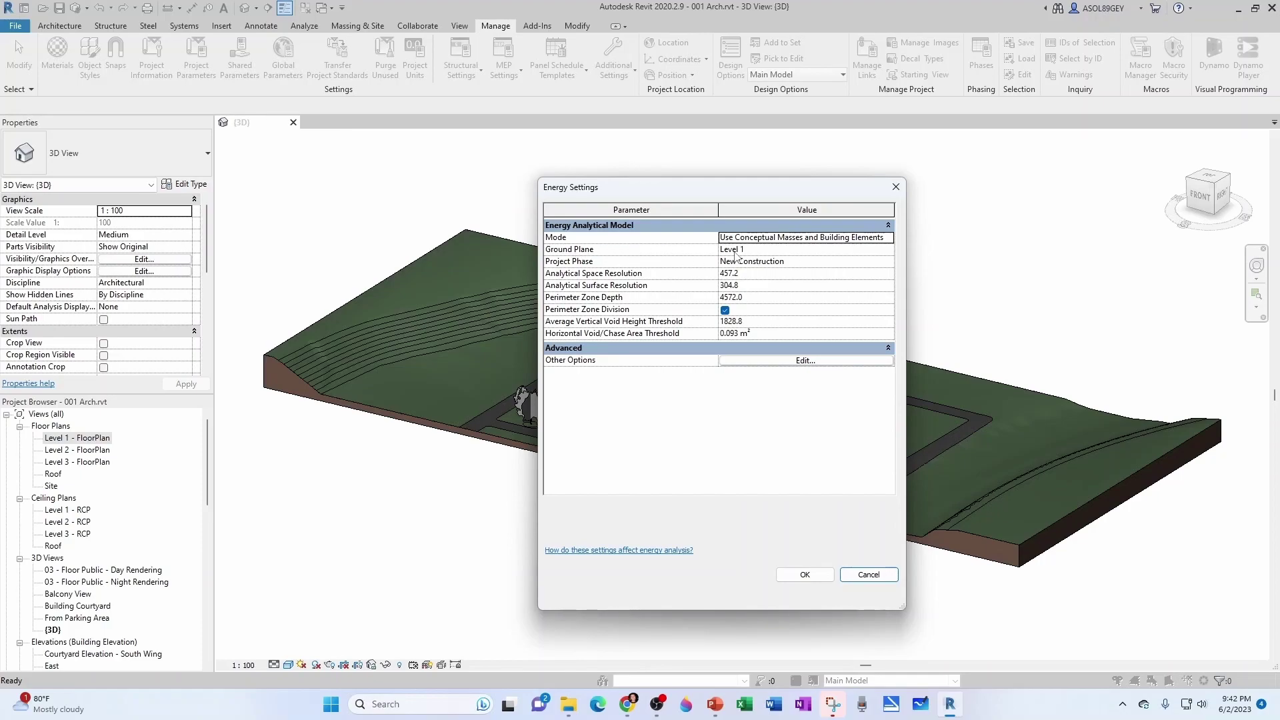
pyautogui.click(891, 253)
pyautogui.click(888, 250)
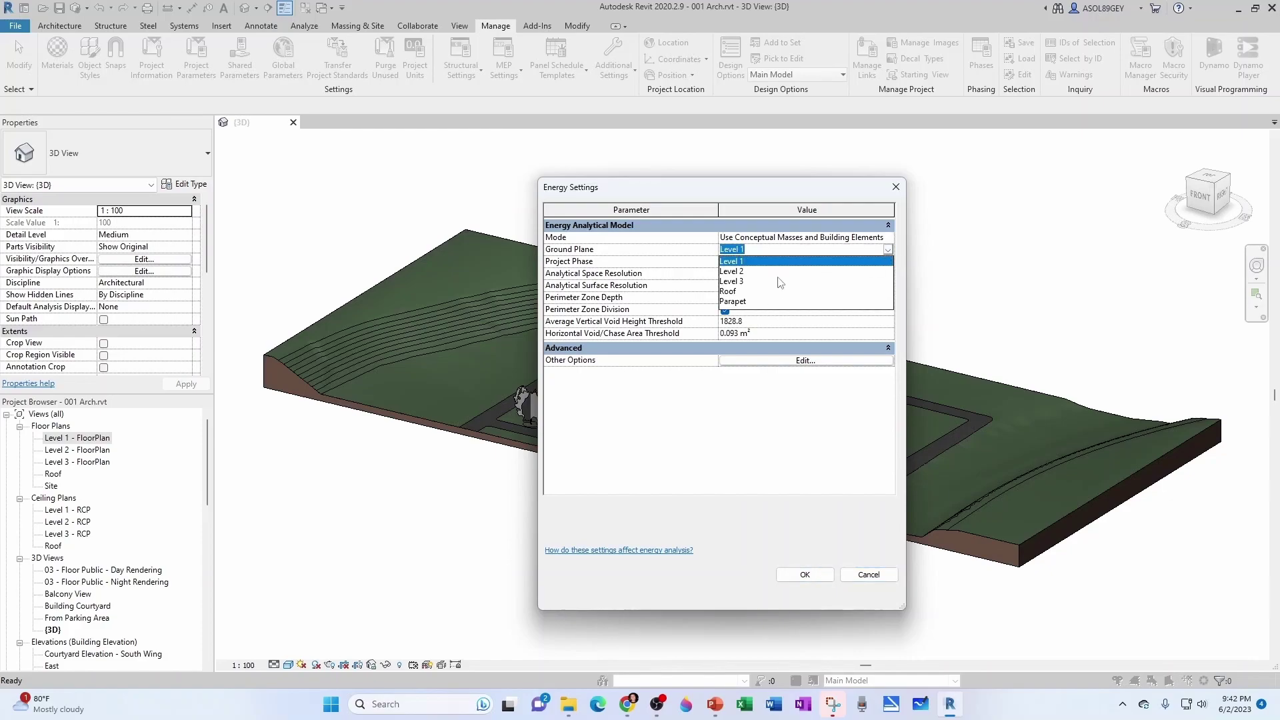
pyautogui.click(667, 257)
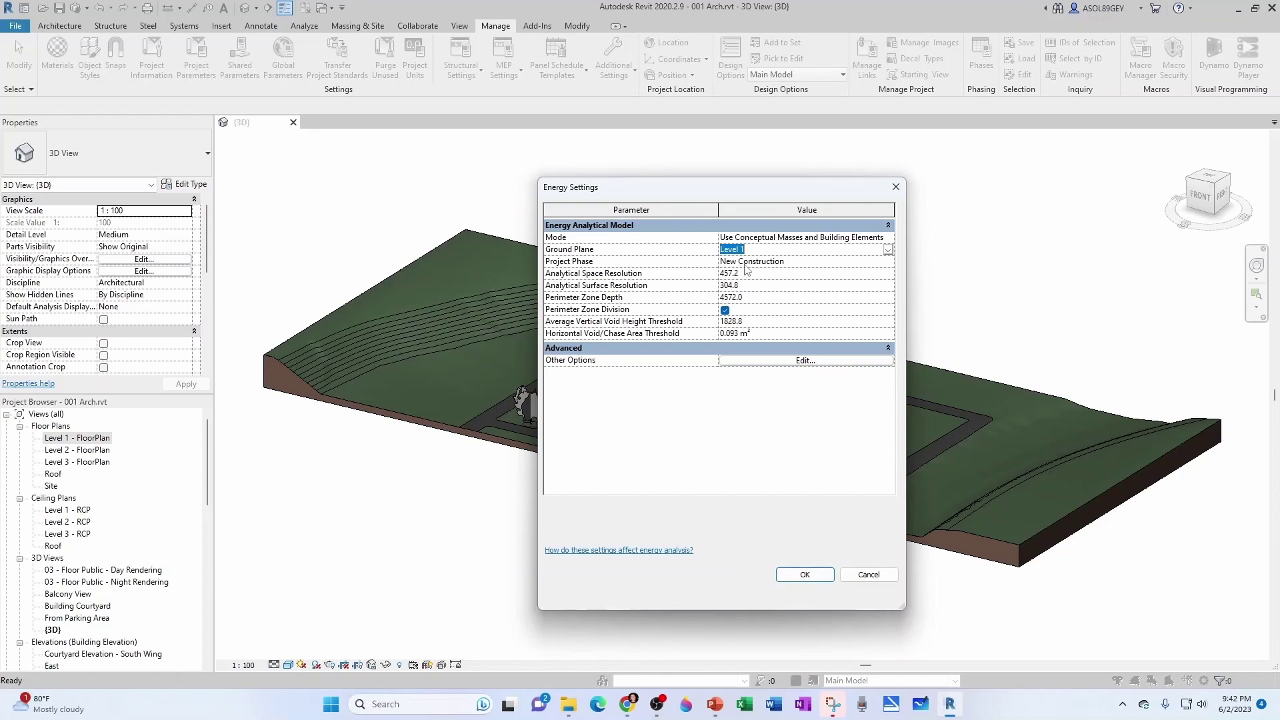
pyautogui.click(810, 262)
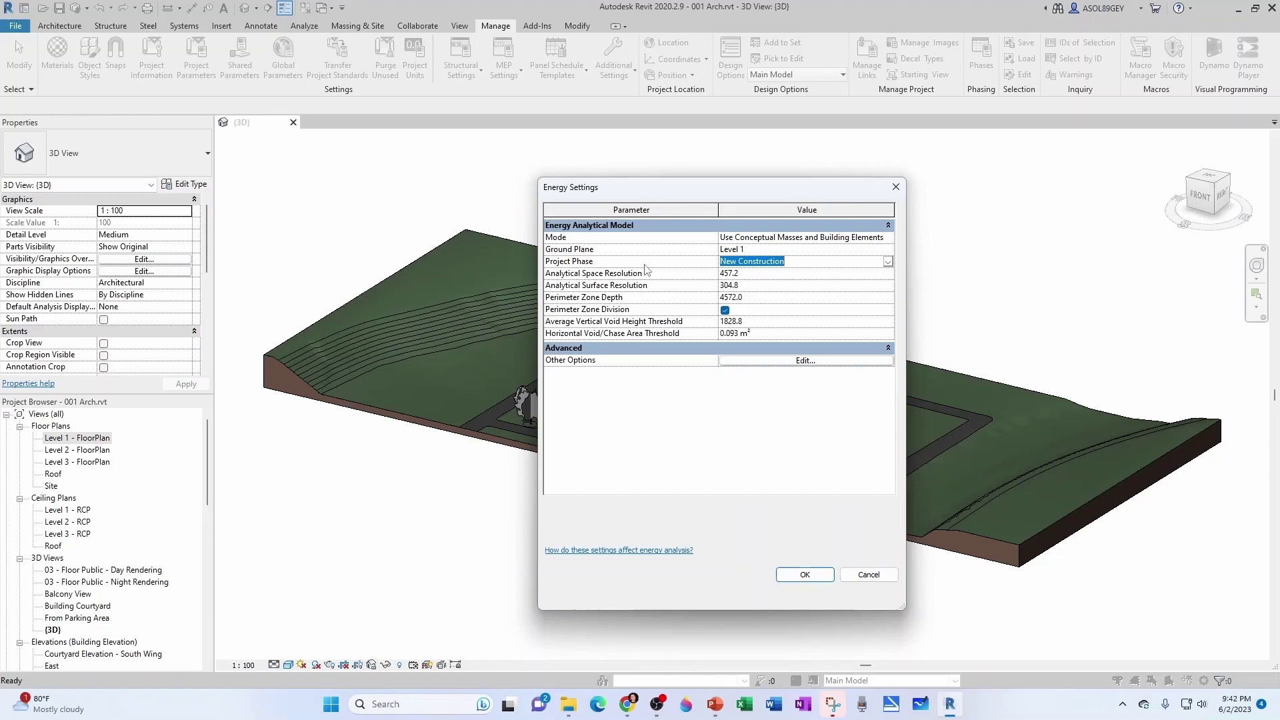
# Open the advanced energy options, leaving Building Type as School or University.
pyautogui.click(728, 362)
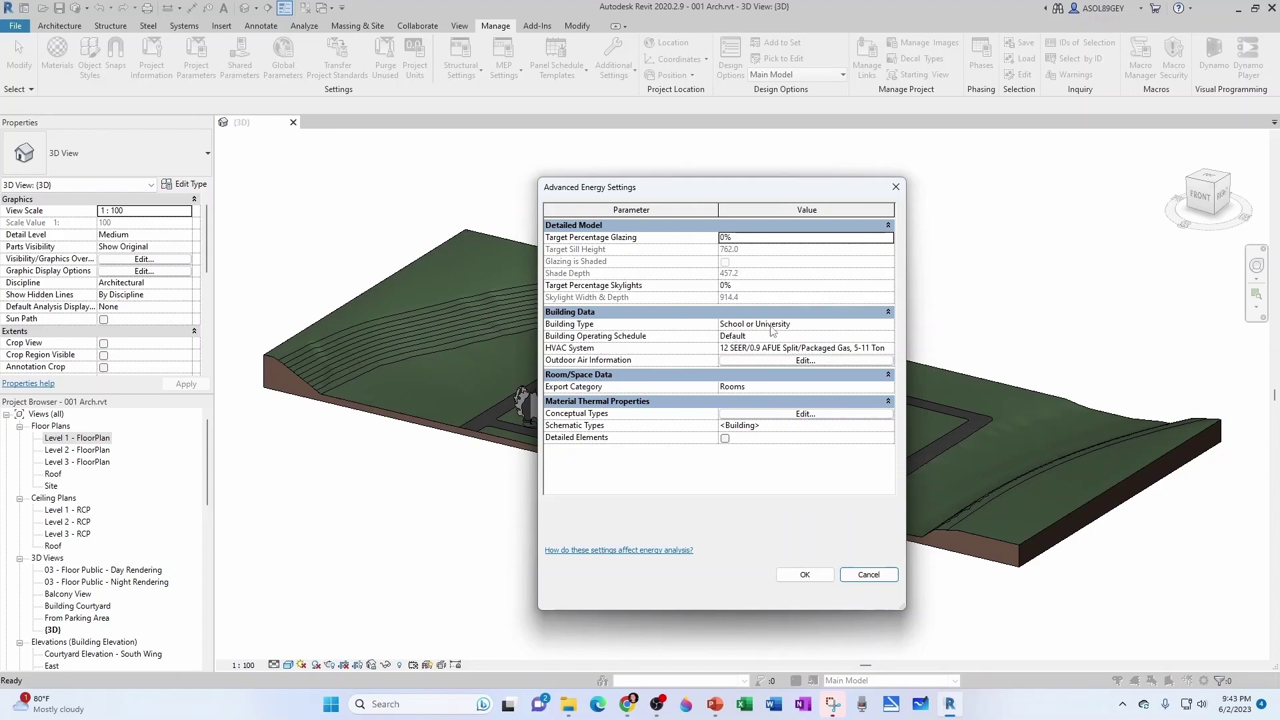
pyautogui.click(824, 324)
pyautogui.click(887, 325)
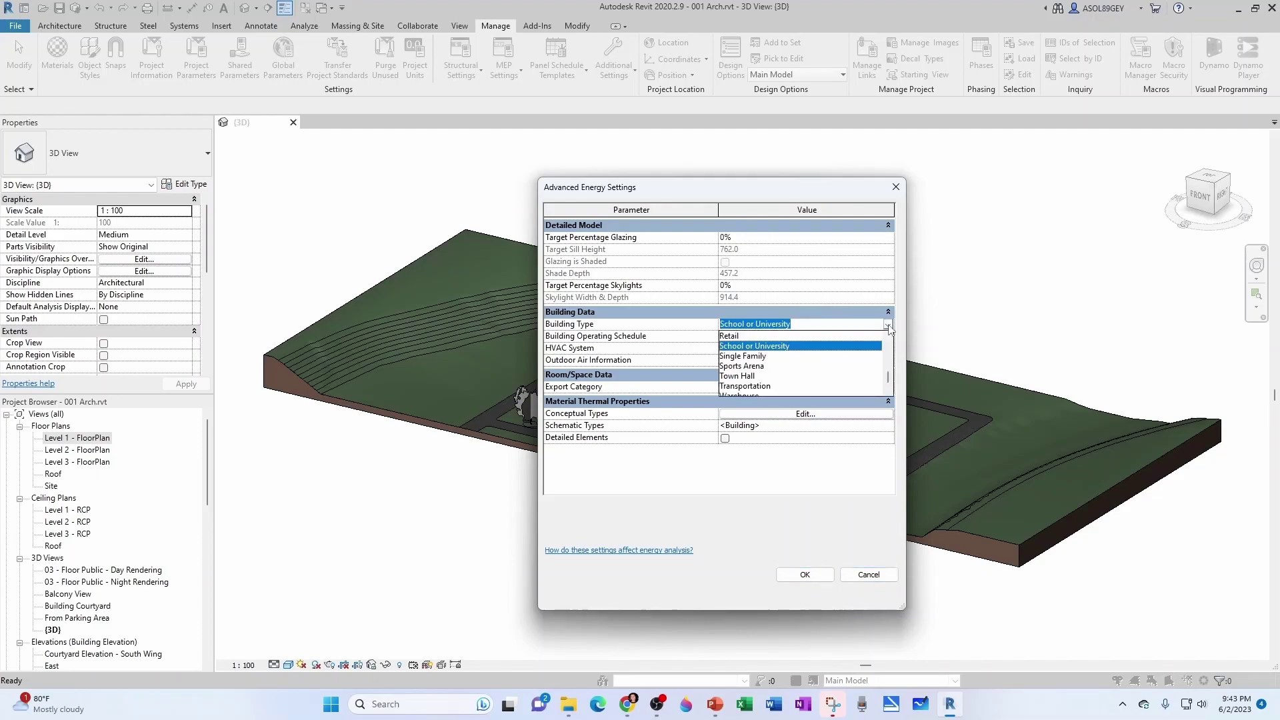
pyautogui.scroll(1, 736, 347)
pyautogui.scroll(4, 737, 348)
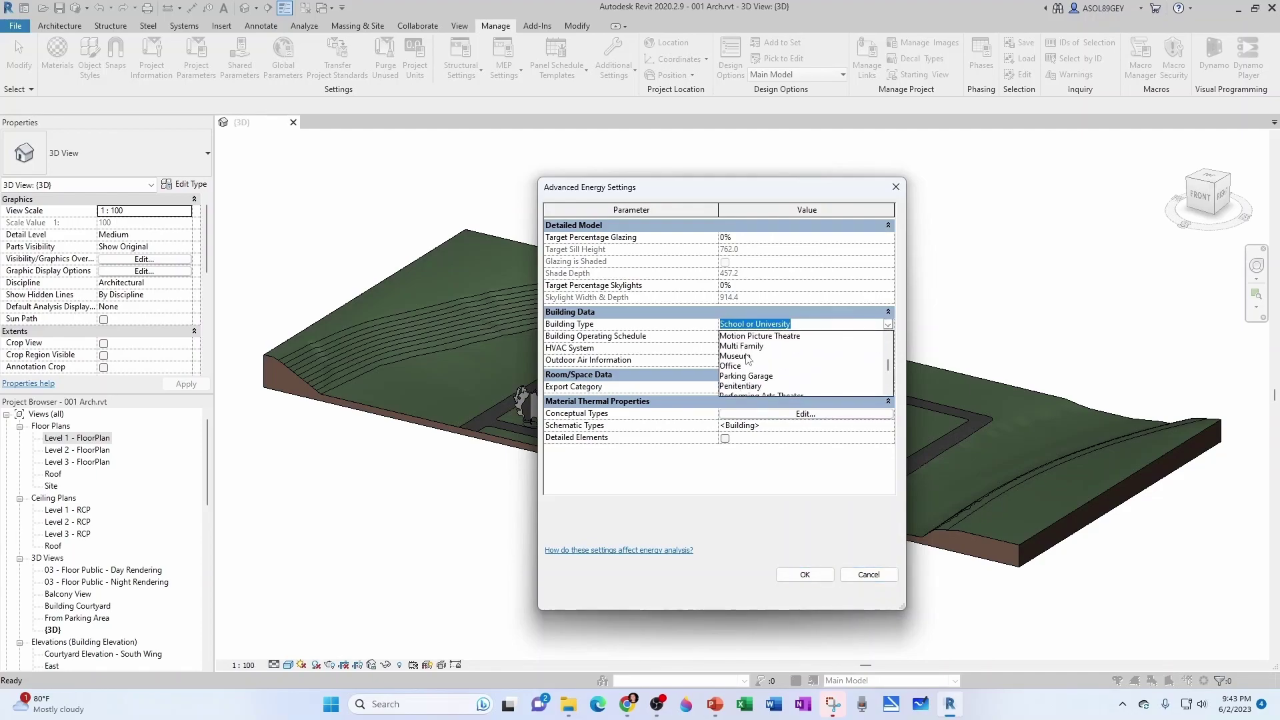
pyautogui.click(683, 332)
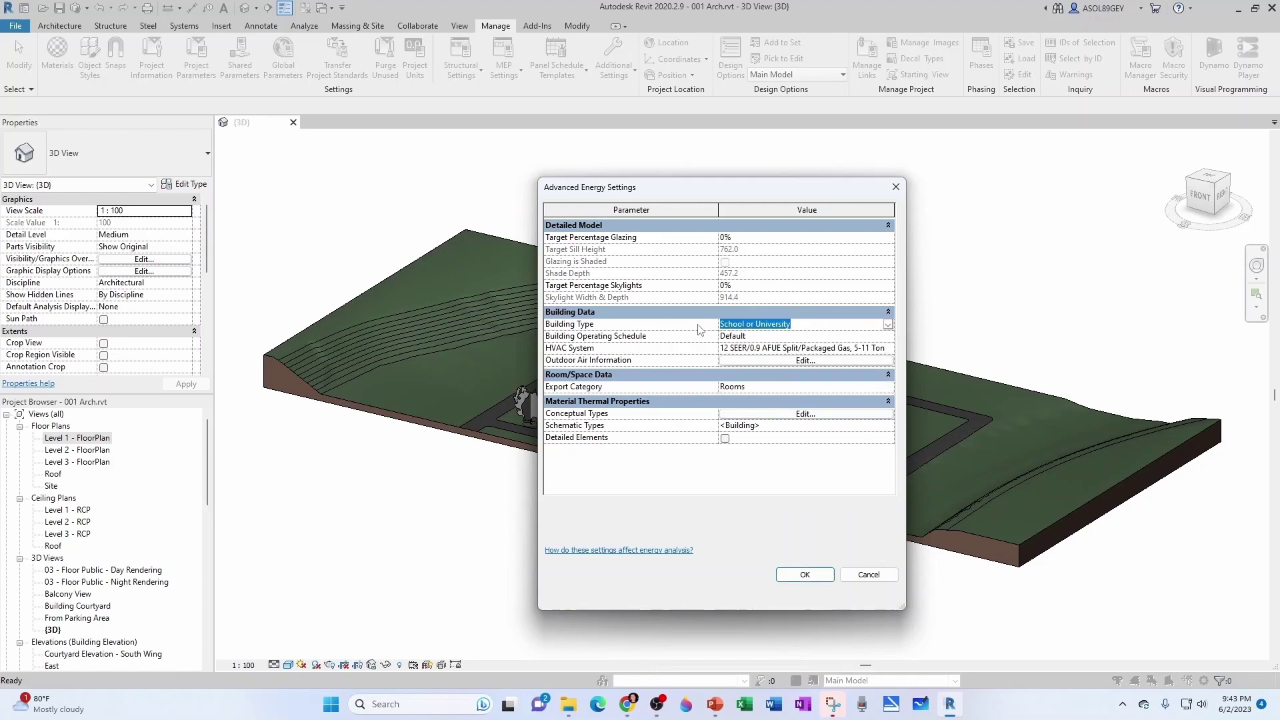
# Keep HVAC System at 12 SEER/0.9 AFUE Split/Packaged Gas, 5-11 Ton and view Outdoor Air Information.
pyautogui.click(669, 349)
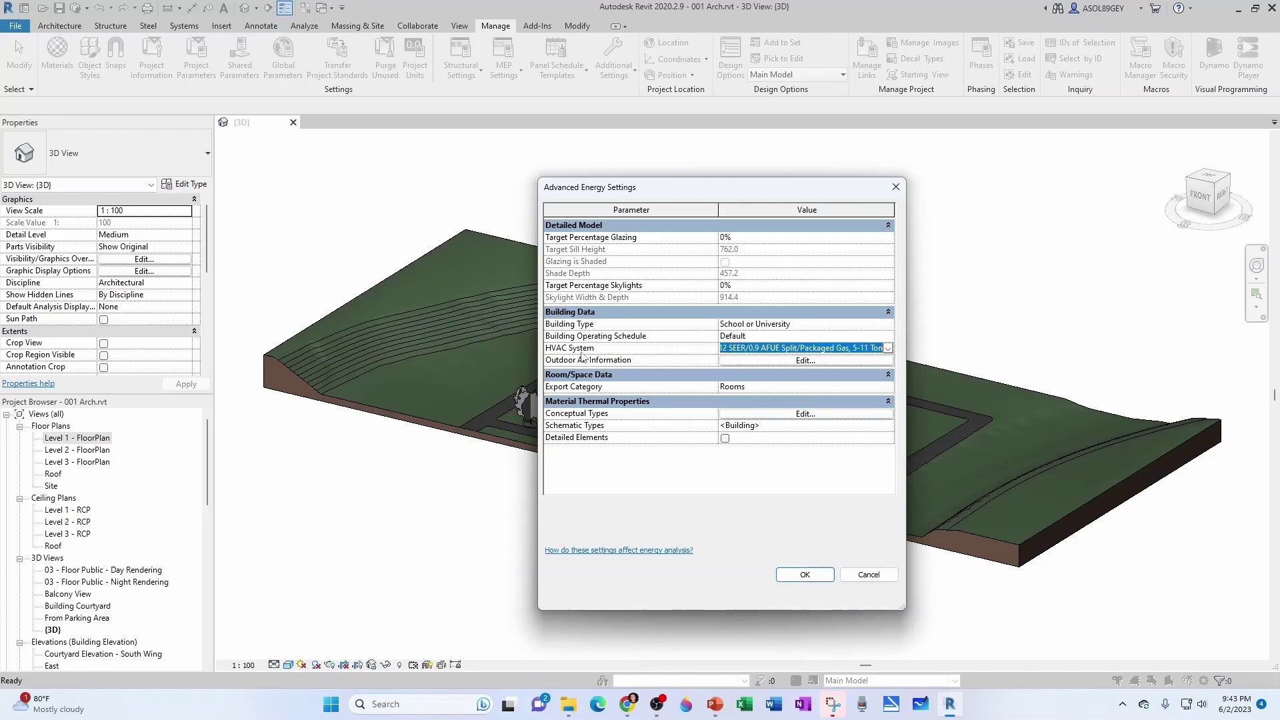
pyautogui.click(889, 348)
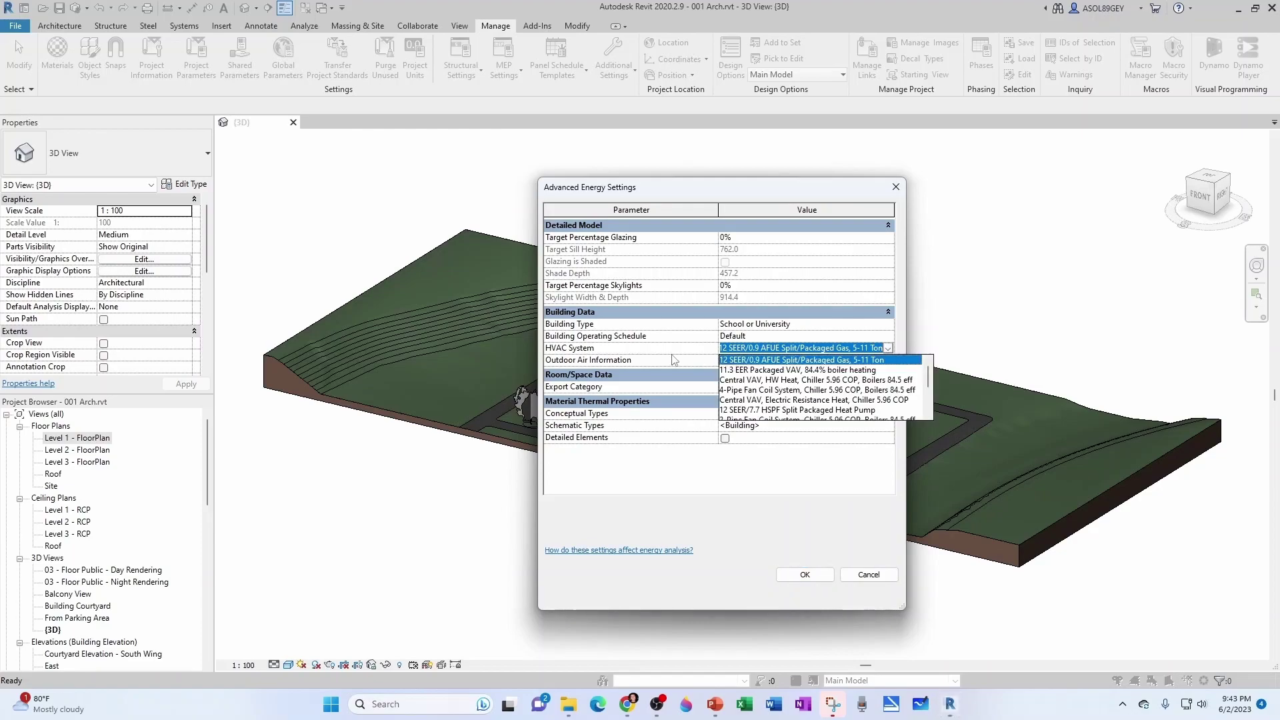
pyautogui.click(653, 349)
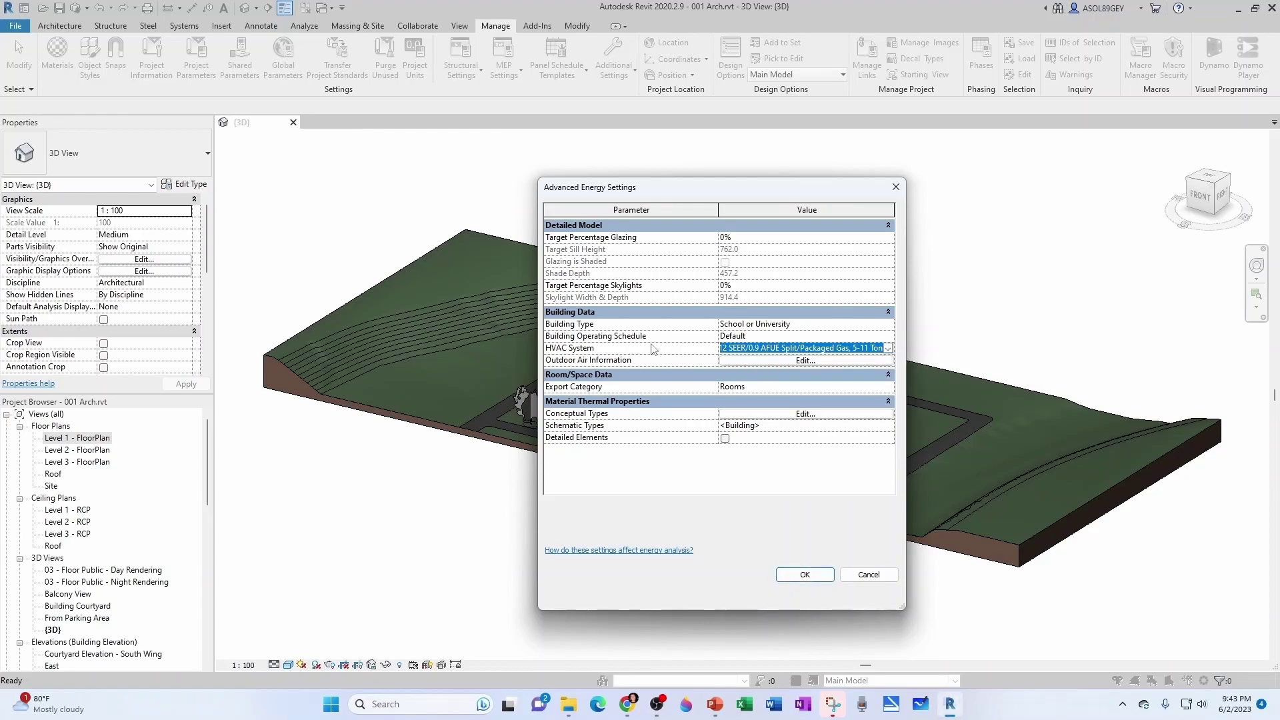
pyautogui.click(766, 361)
# In Conceptual Types, change the Mass Roof construction to High Insulation - Cool Roof.
pyautogui.press('Return')
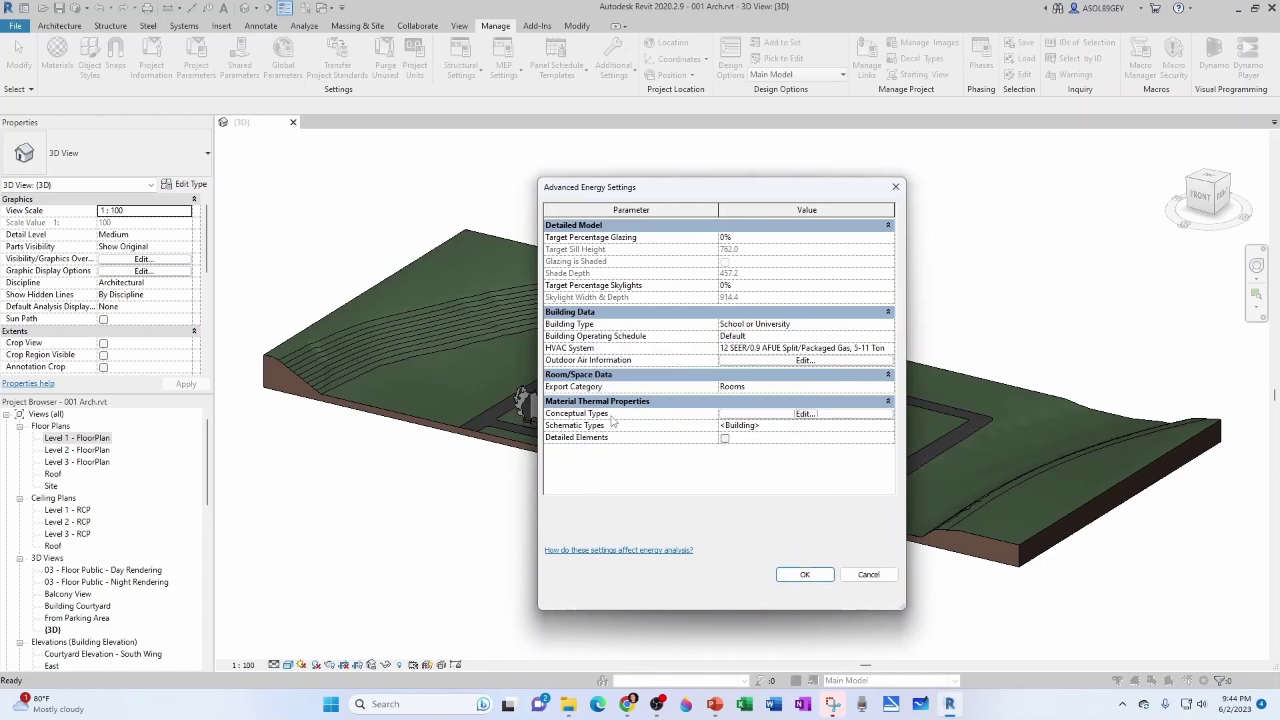
pyautogui.click(774, 415)
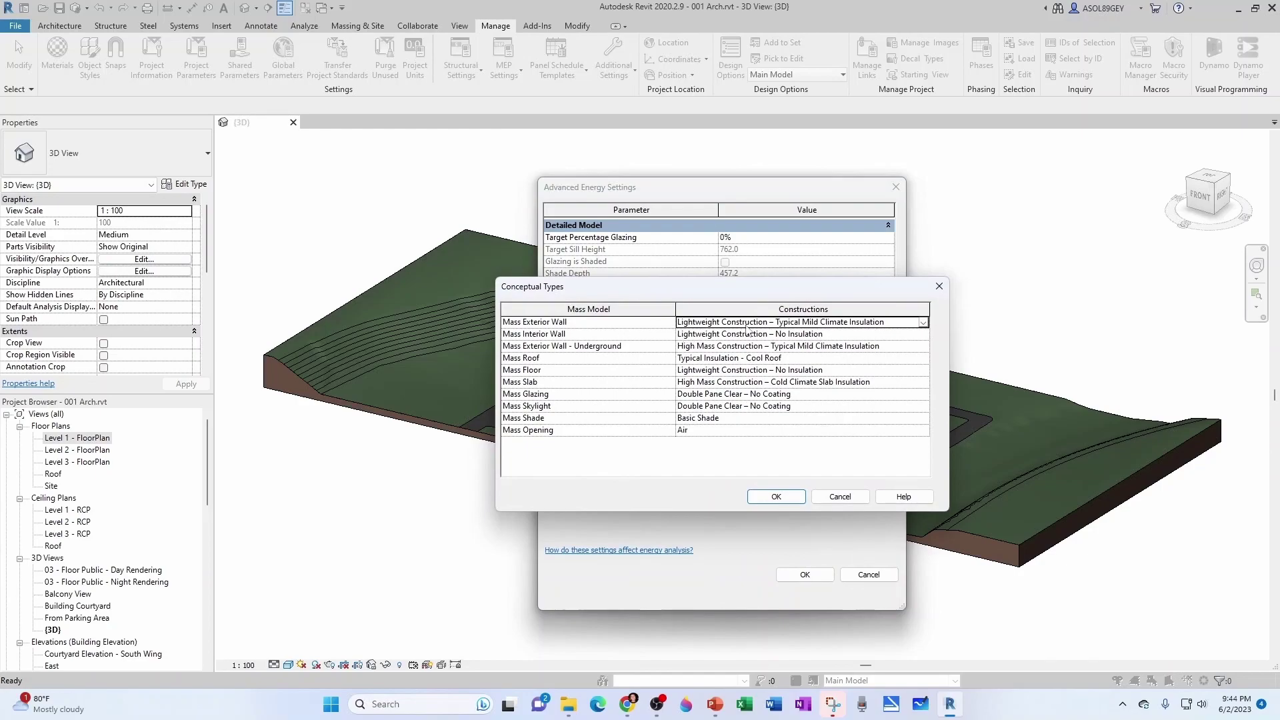
pyautogui.click(923, 324)
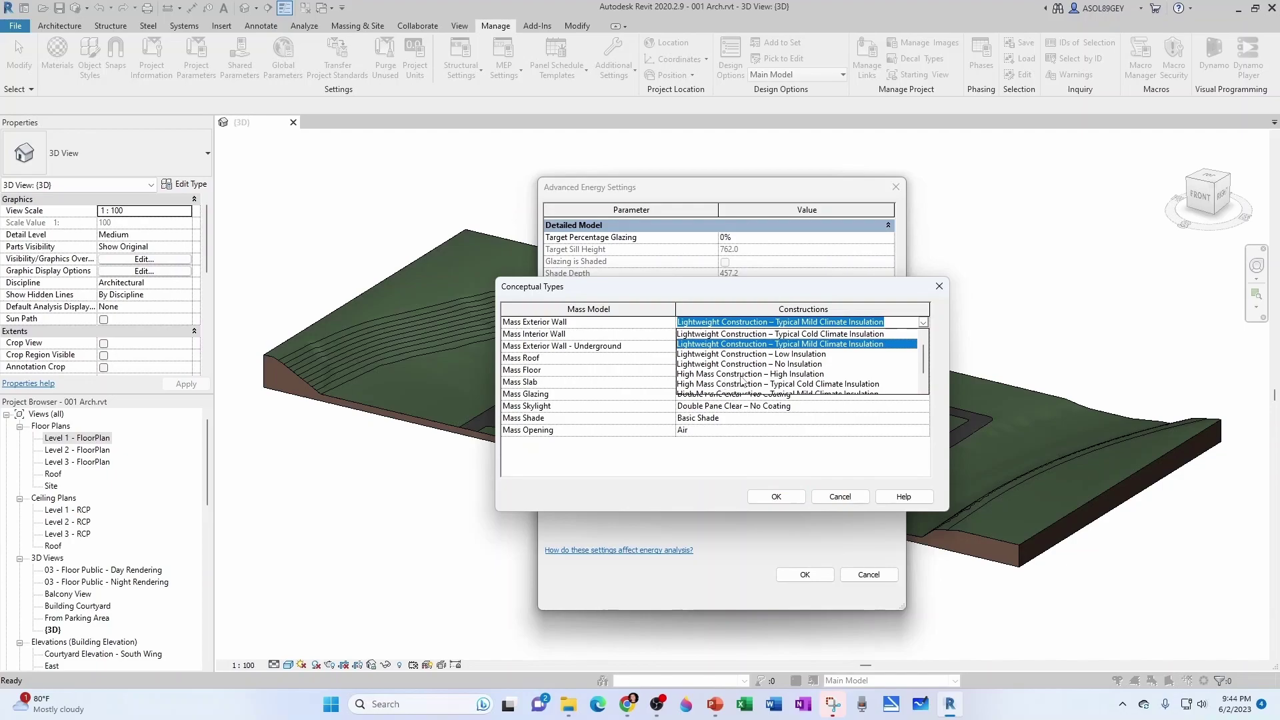
pyautogui.press('Escape')
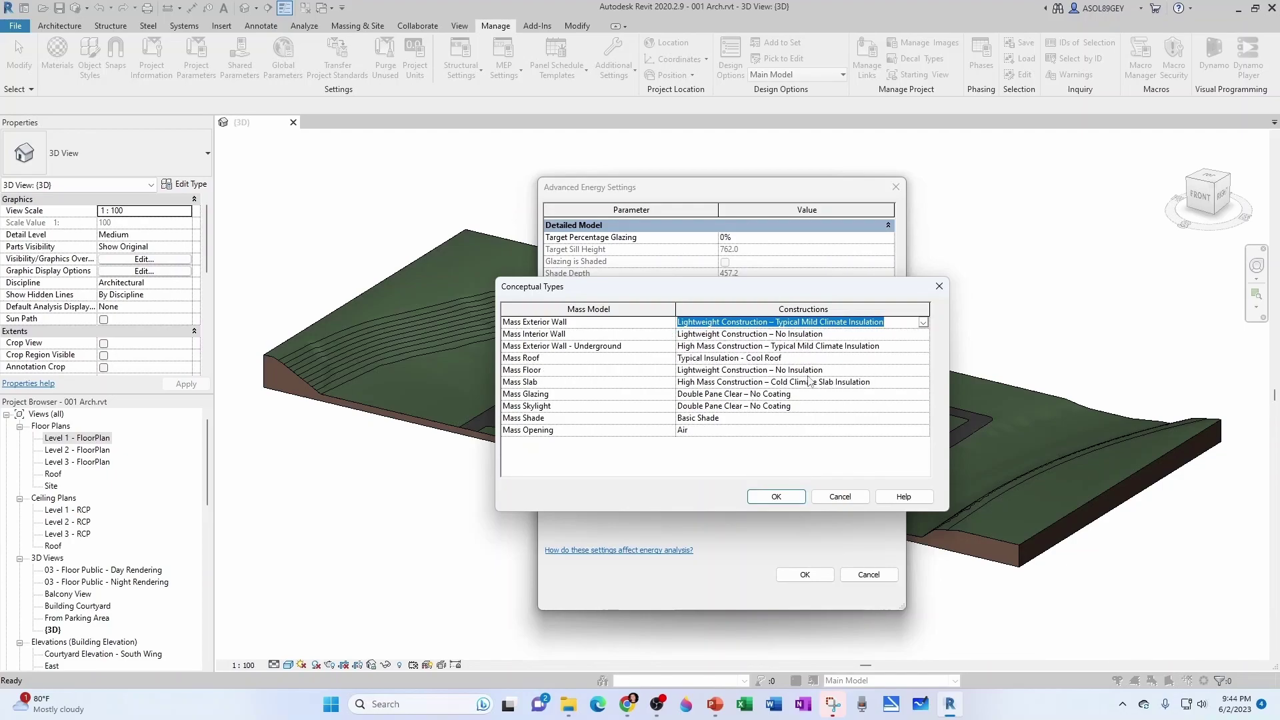
pyautogui.click(894, 358)
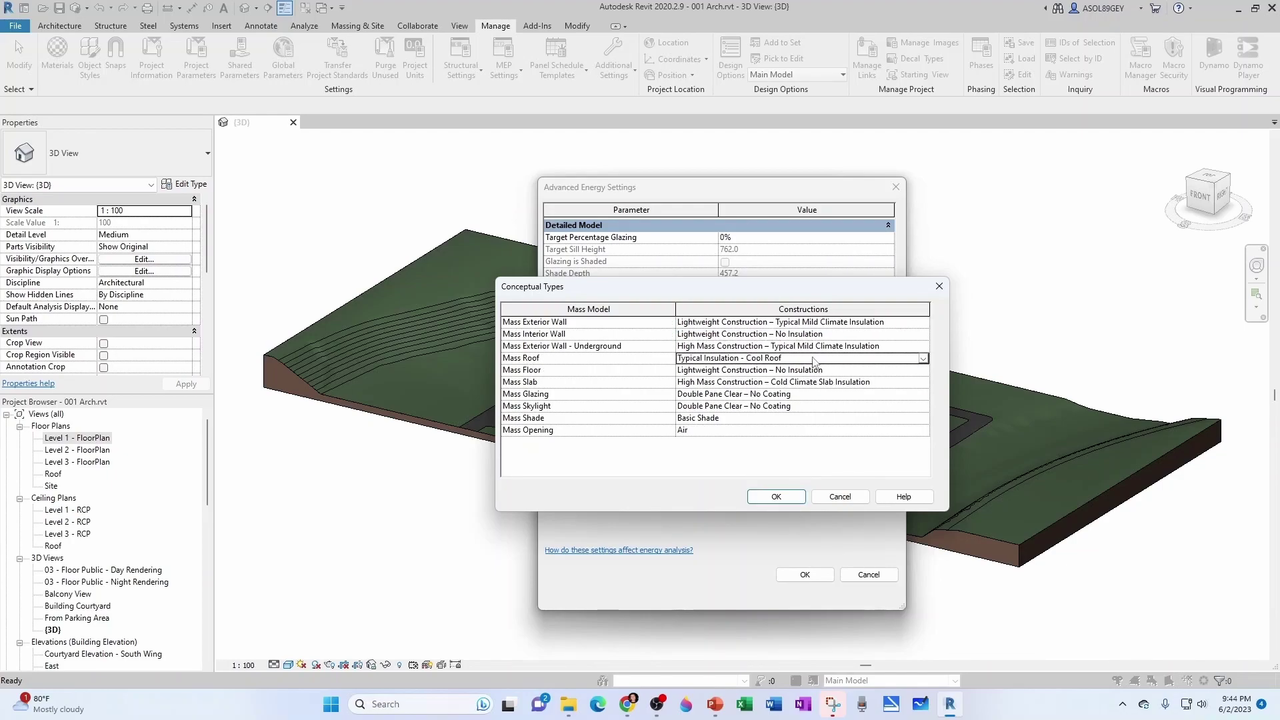
pyautogui.click(922, 358)
pyautogui.click(700, 372)
pyautogui.click(838, 497)
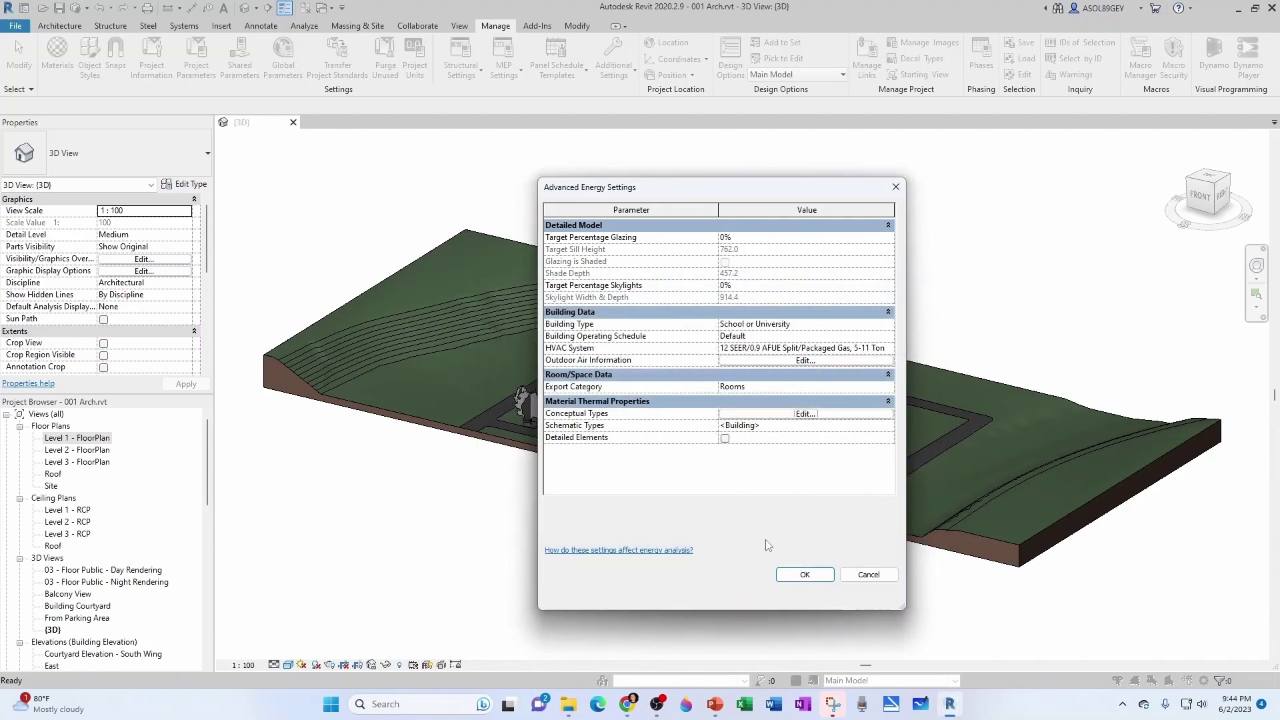
# Confirm the energy settings, then set Issue Date 2024-08, Status 100% C, and fill in the client name.
pyautogui.click(793, 576)
pyautogui.click(794, 576)
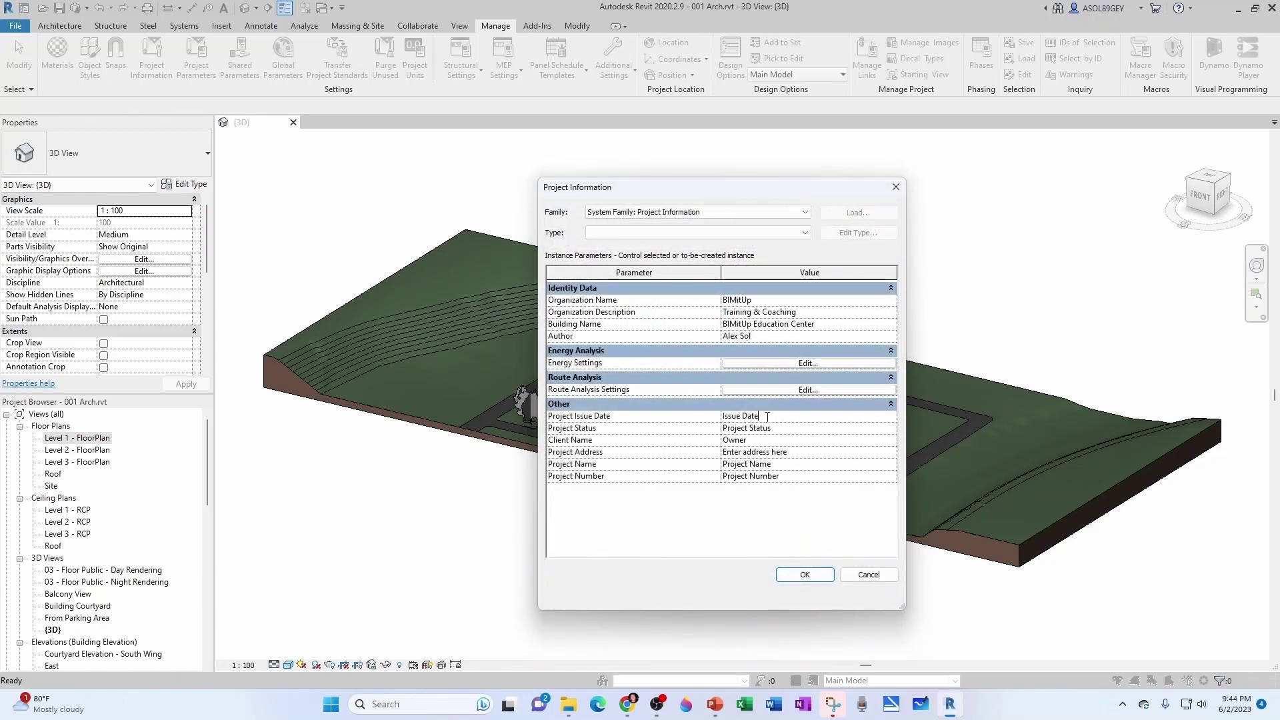
pyautogui.press('BackSpace')
pyautogui.press('BackSpace')
pyautogui.press('BackSpace')
pyautogui.press('BackSpace')
pyautogui.press('BackSpace')
pyautogui.press('BackSpace')
pyautogui.press('BackSpace')
pyautogui.press('BackSpace')
pyautogui.press('BackSpace')
pyautogui.press('BackSpace')
pyautogui.write('2024-08')
pyautogui.click(786, 428)
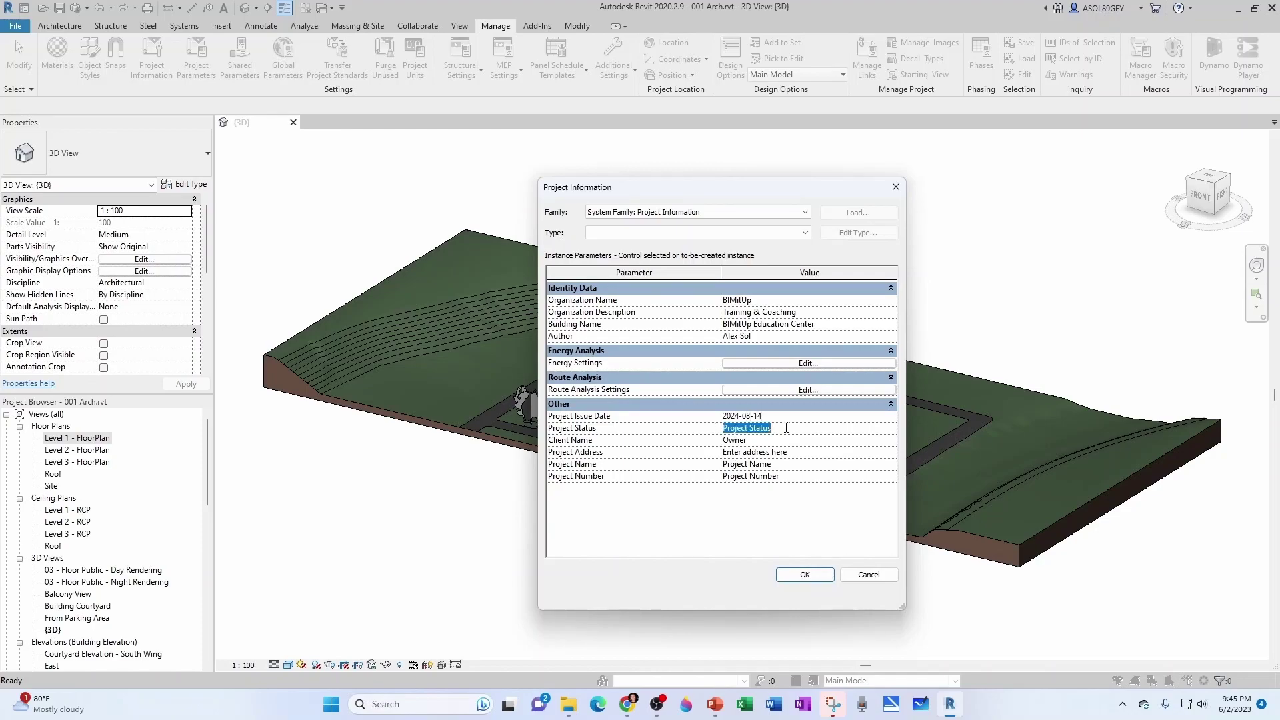
pyautogui.write('100% CDs')
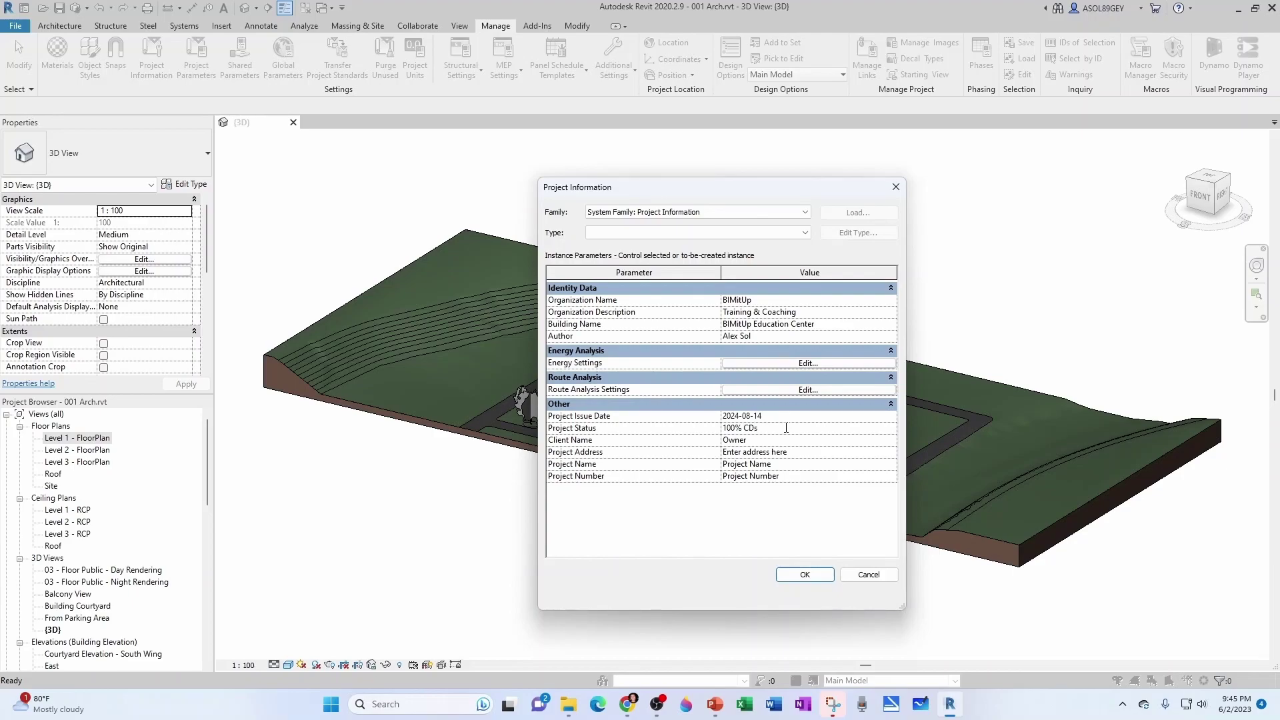
pyautogui.click(755, 441)
pyautogui.write('YouGuys')
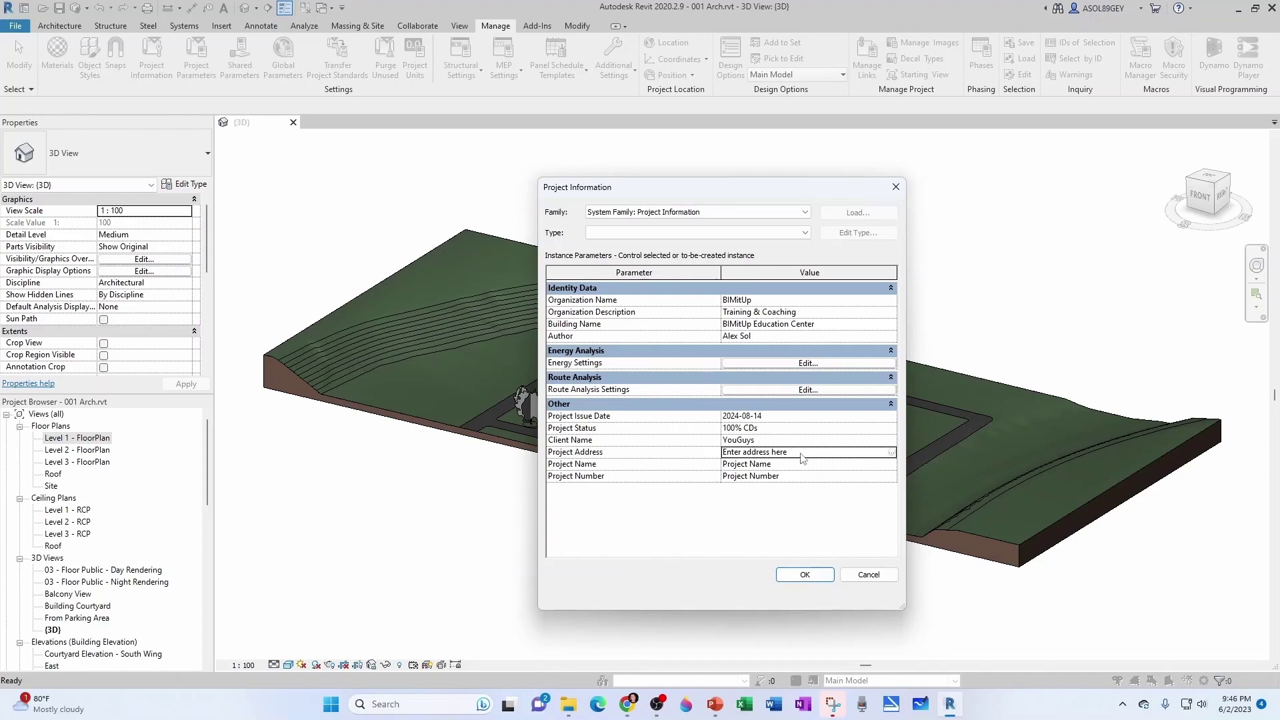
# Paste the project address, set Project Name BIM and Number 0, then open 001 - Struct.rvt.
pyautogui.click(800, 452)
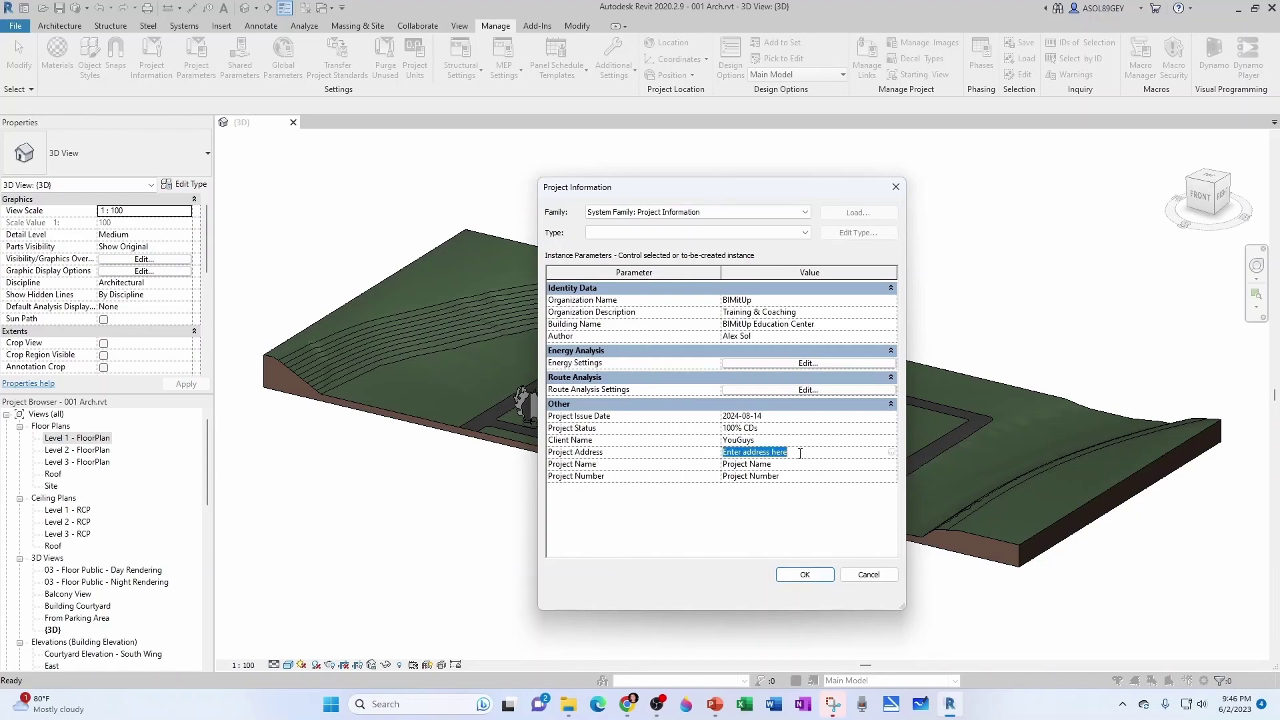
pyautogui.click(892, 452)
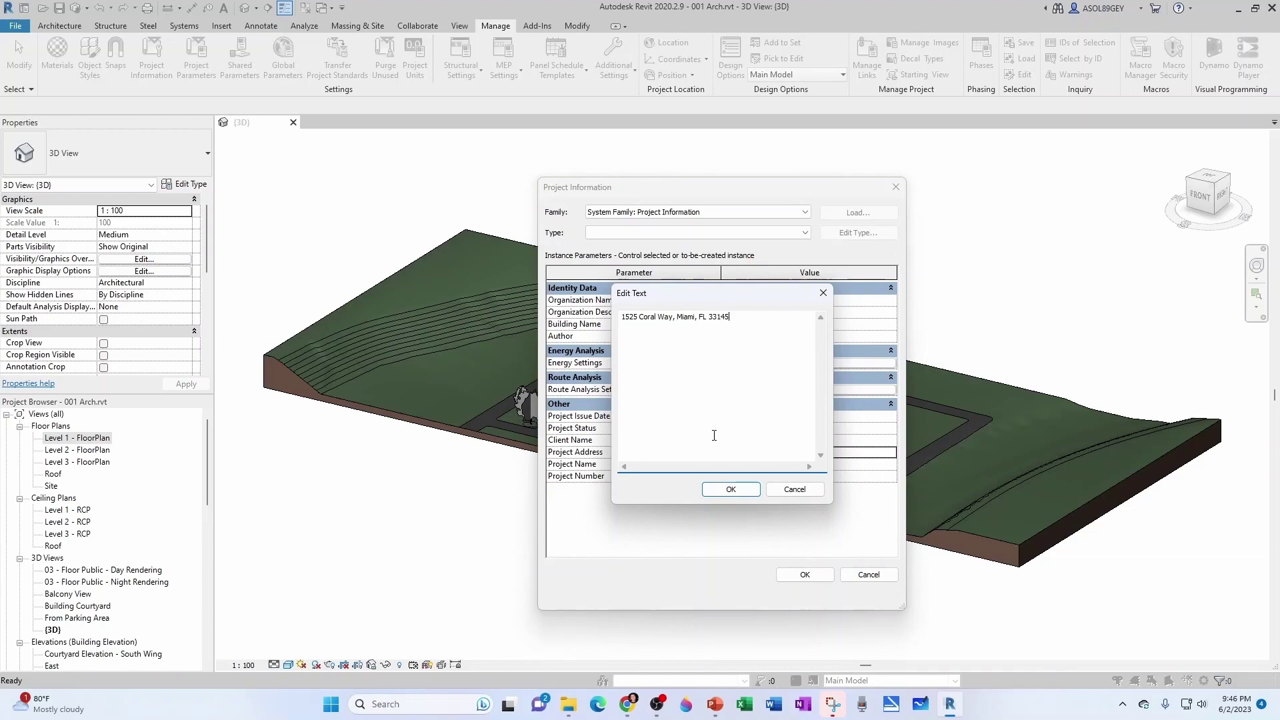
pyautogui.click(732, 490)
pyautogui.click(782, 465)
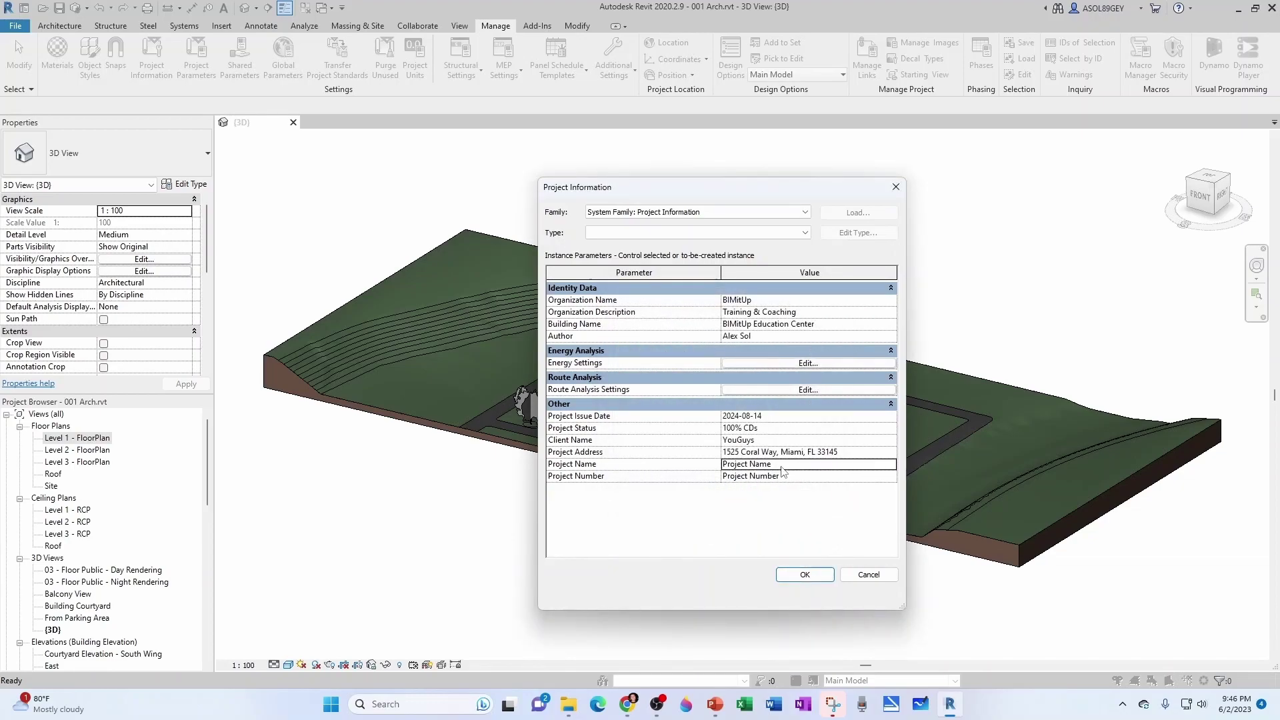
pyautogui.write('BIMitUp Education Campus')
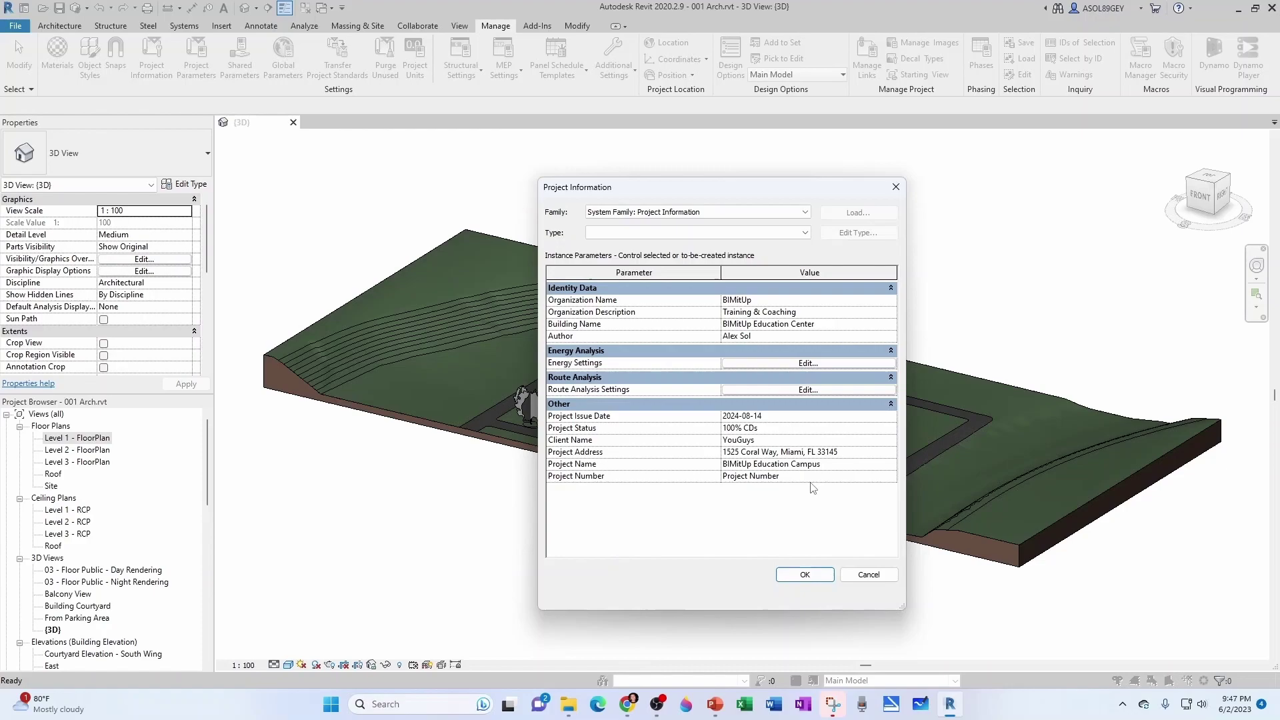
pyautogui.click(807, 476)
pyautogui.write('001')
pyautogui.click(803, 574)
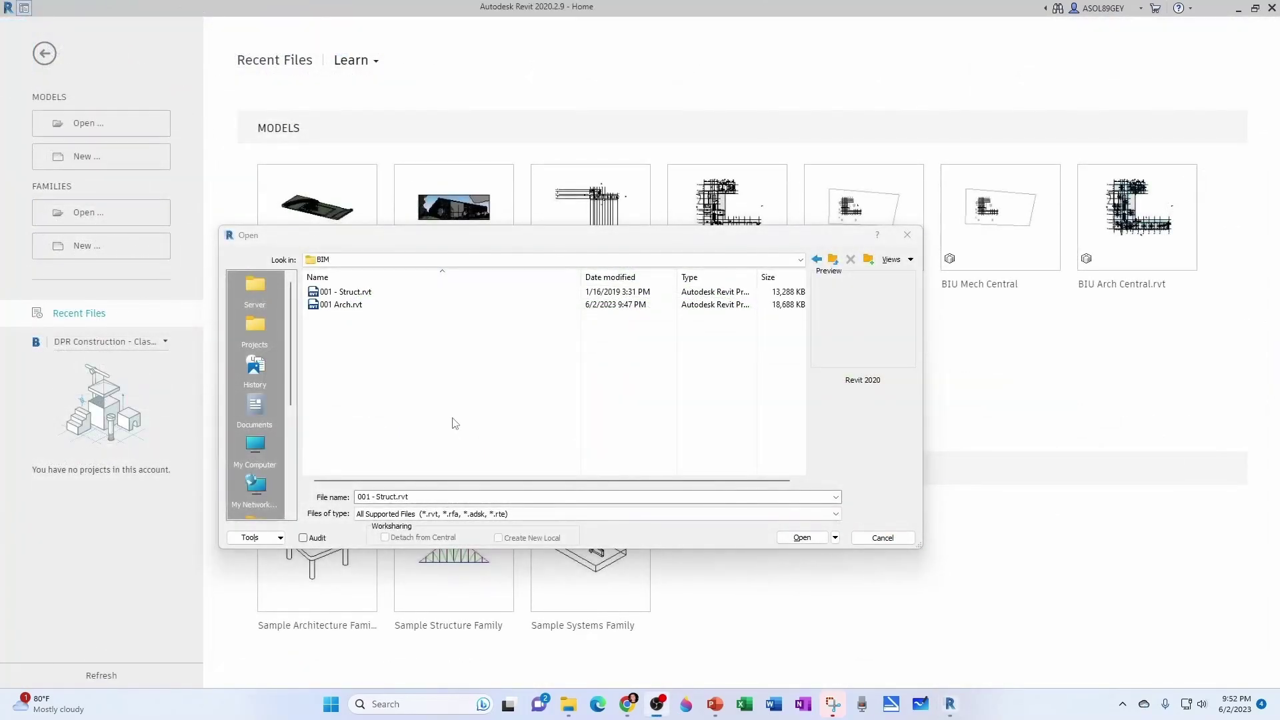
pyautogui.click(789, 534)
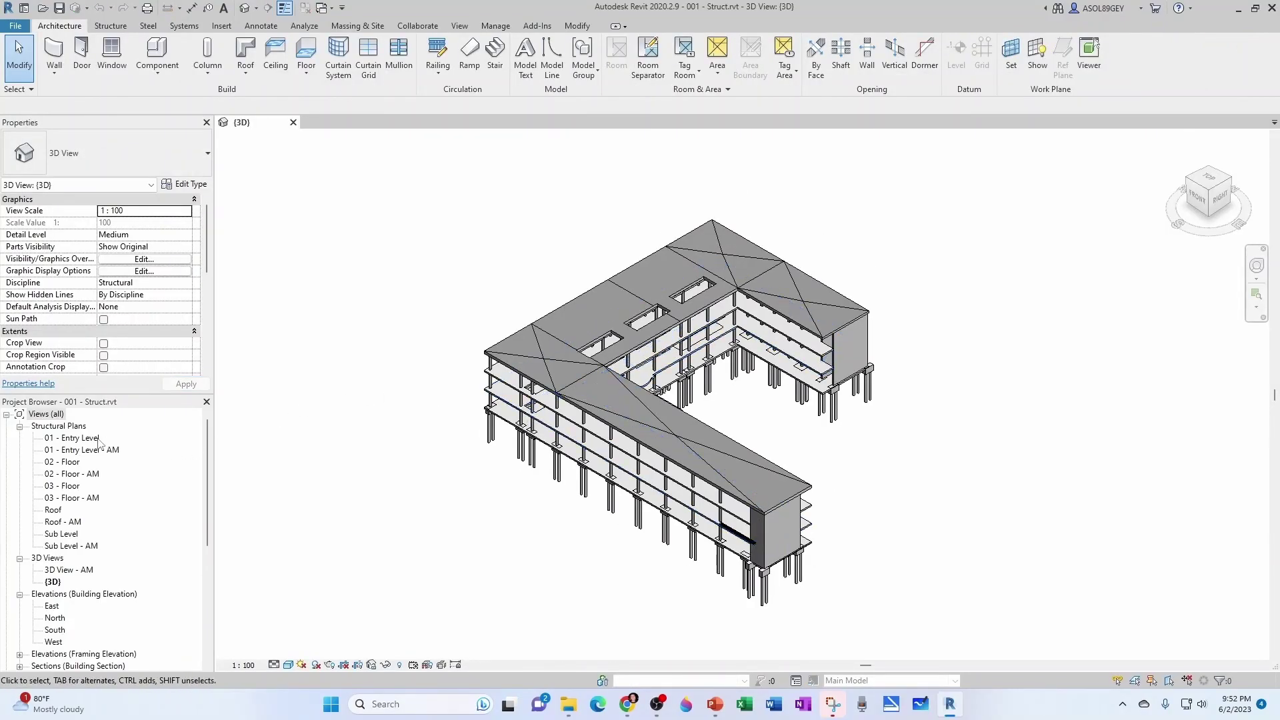
# In the South elevation, rename 01 - Entry Level to Level 1, including its views.
pyautogui.doubleClick(61, 440)
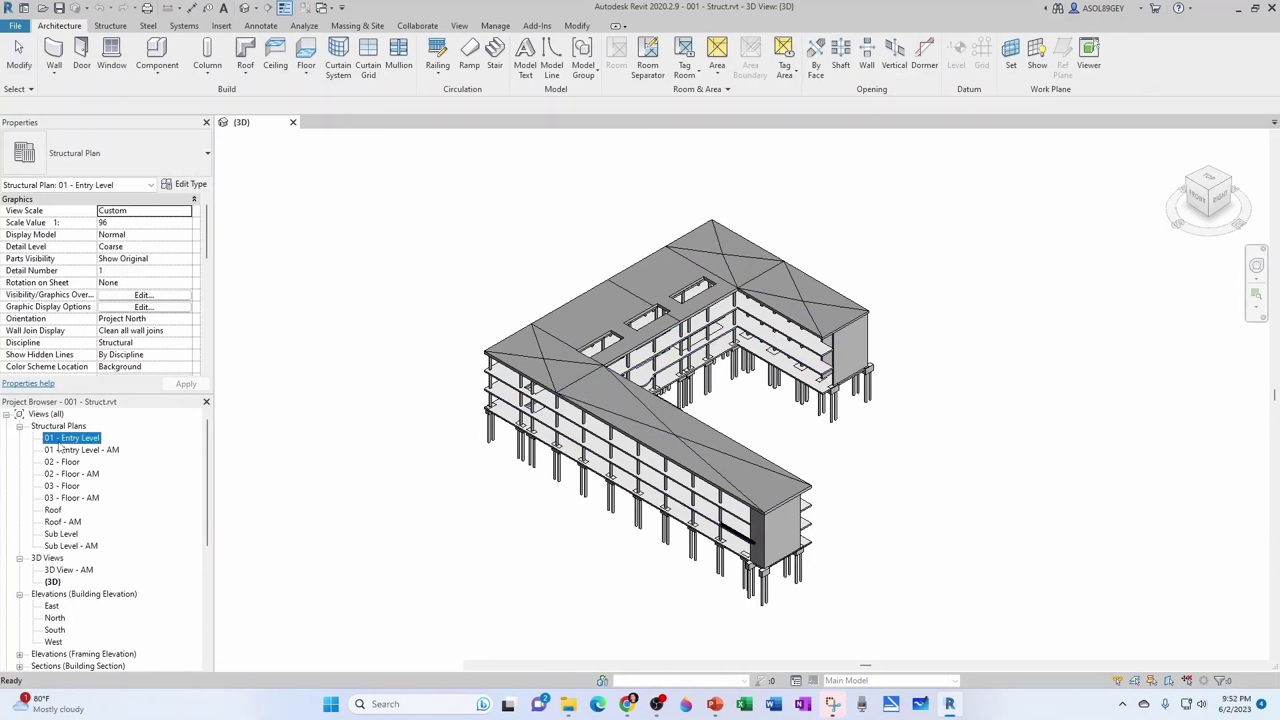
pyautogui.scroll(5, 566, 438)
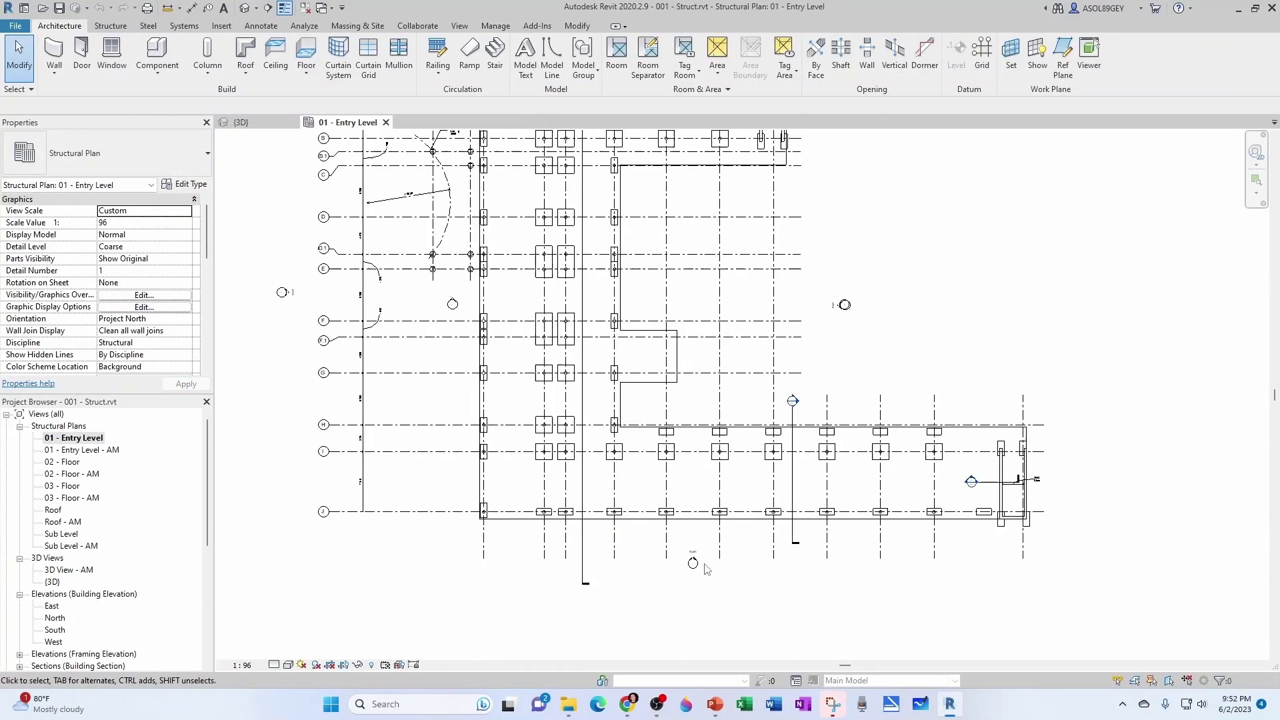
pyautogui.doubleClick(675, 558)
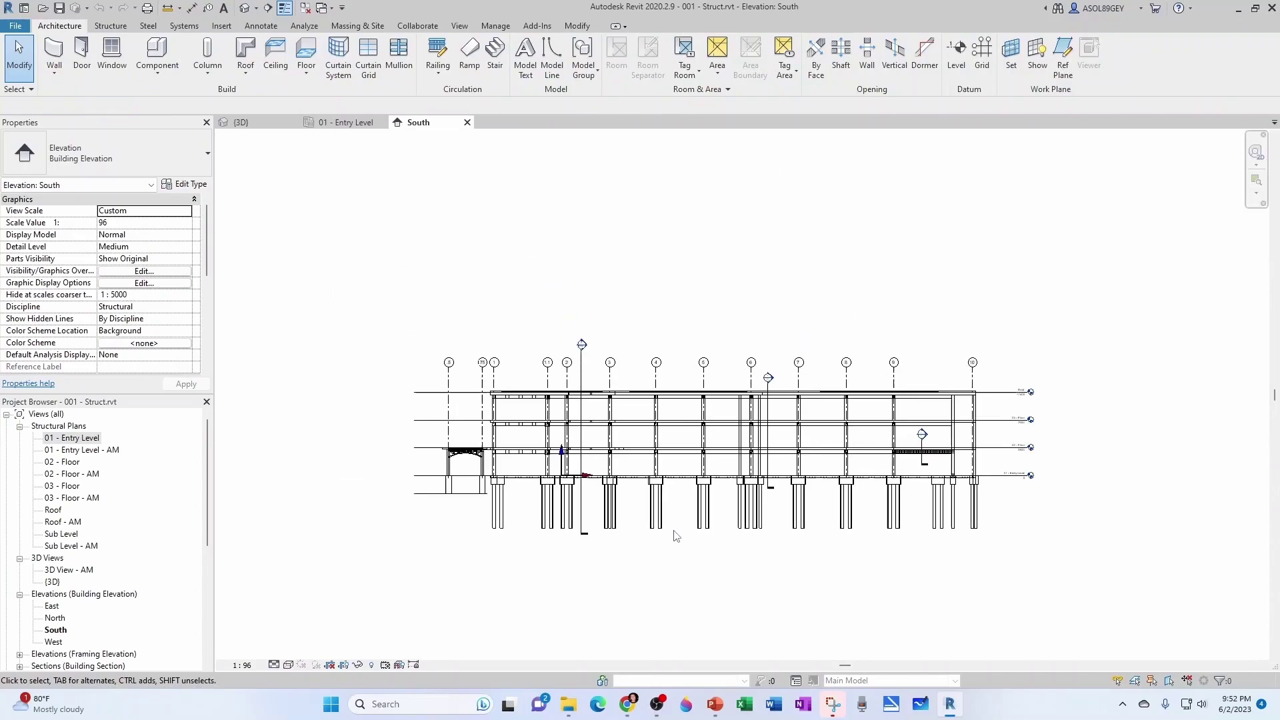
pyautogui.scroll(6, 906, 437)
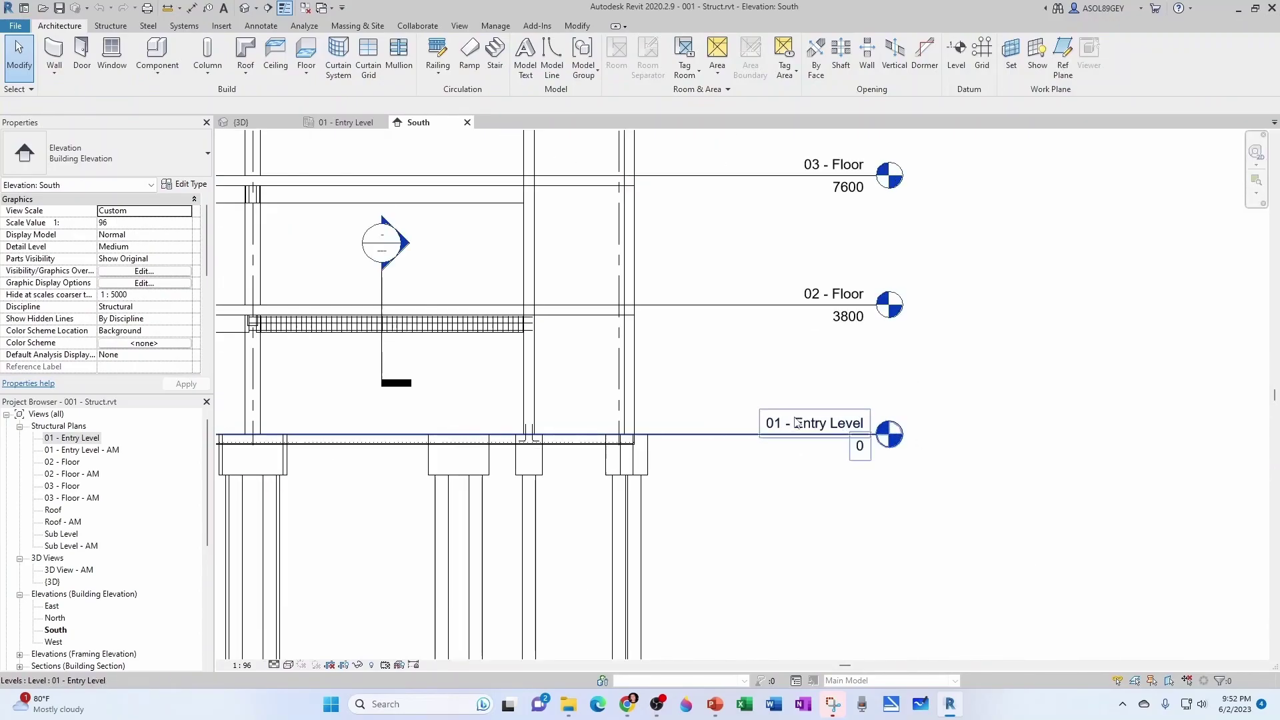
pyautogui.doubleClick(844, 426)
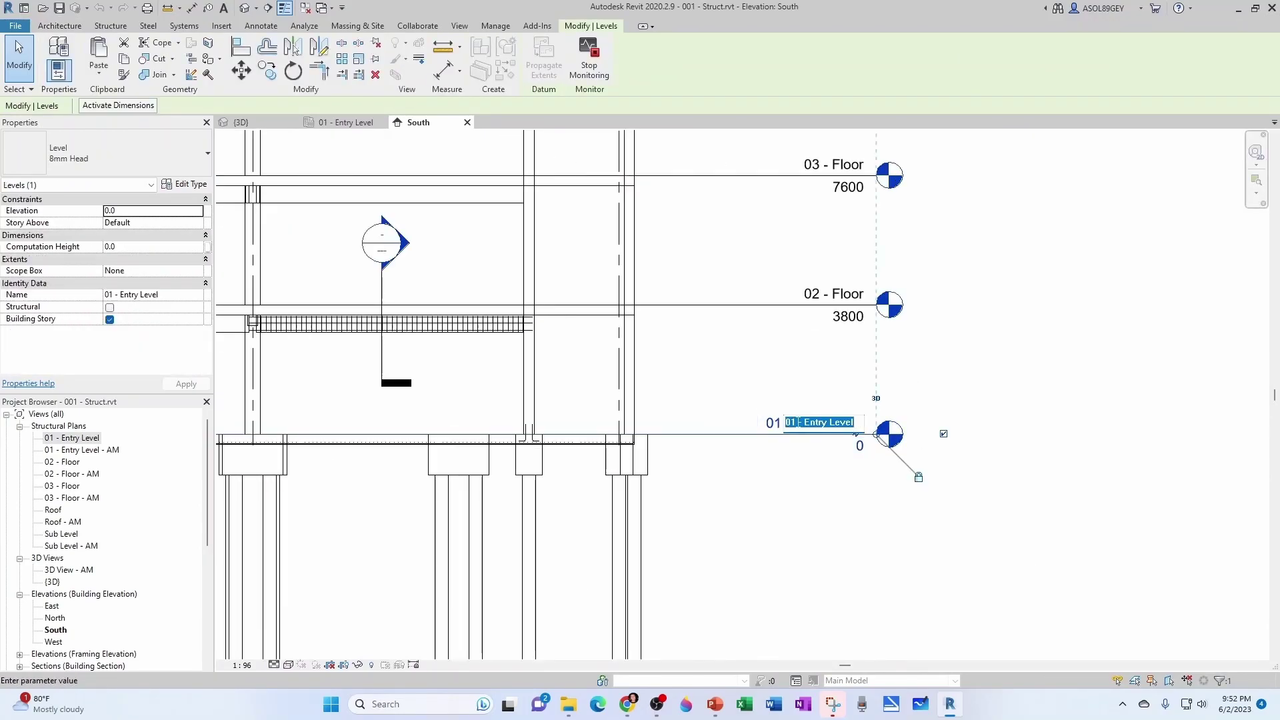
pyautogui.write('Level 1')
pyautogui.press('Return')
pyautogui.click(690, 354)
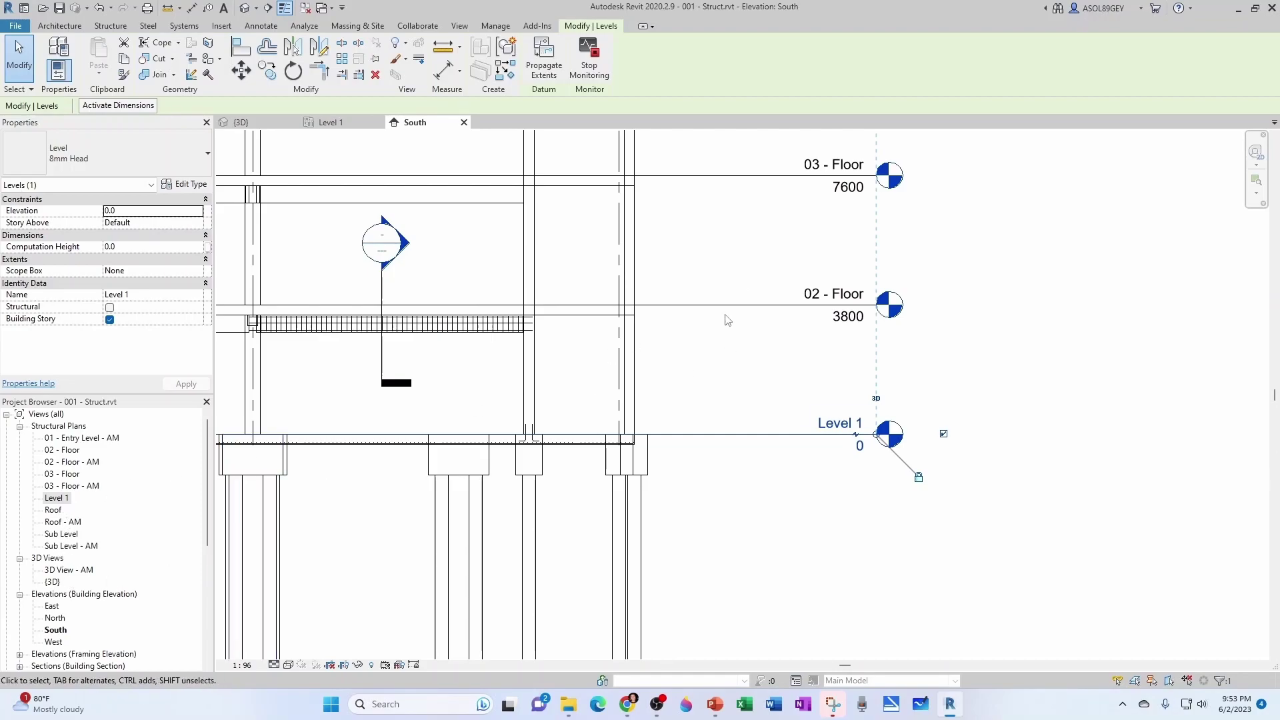
# Rename 02 - Floor and 03 - Floor to Level 2 and Level 3, with their views.
pyautogui.doubleClick(840, 293)
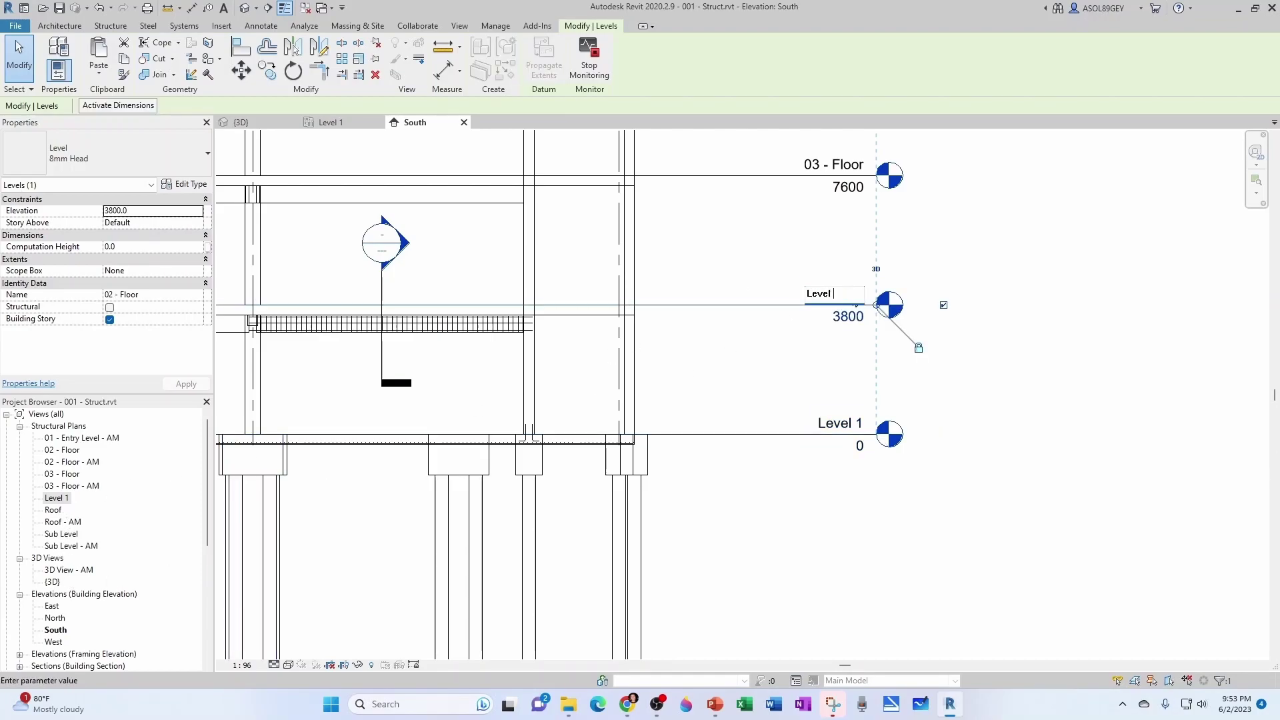
pyautogui.press('Return')
pyautogui.click(688, 351)
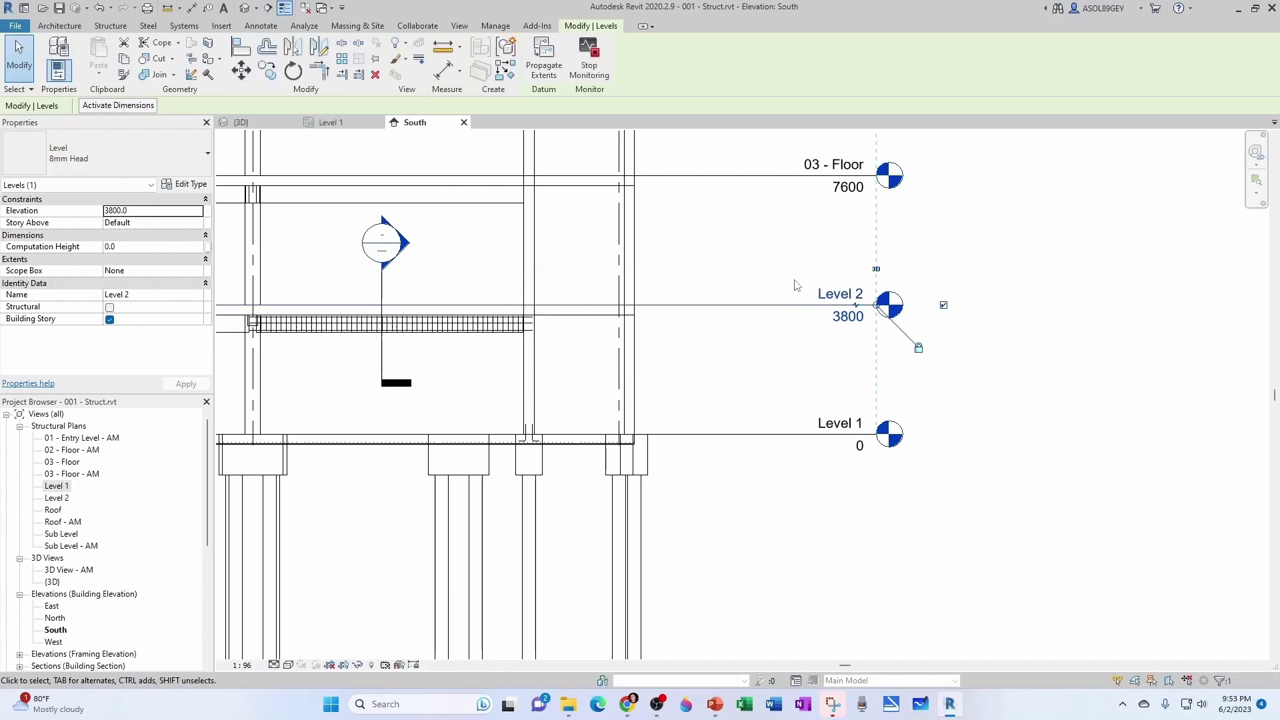
pyautogui.doubleClick(841, 164)
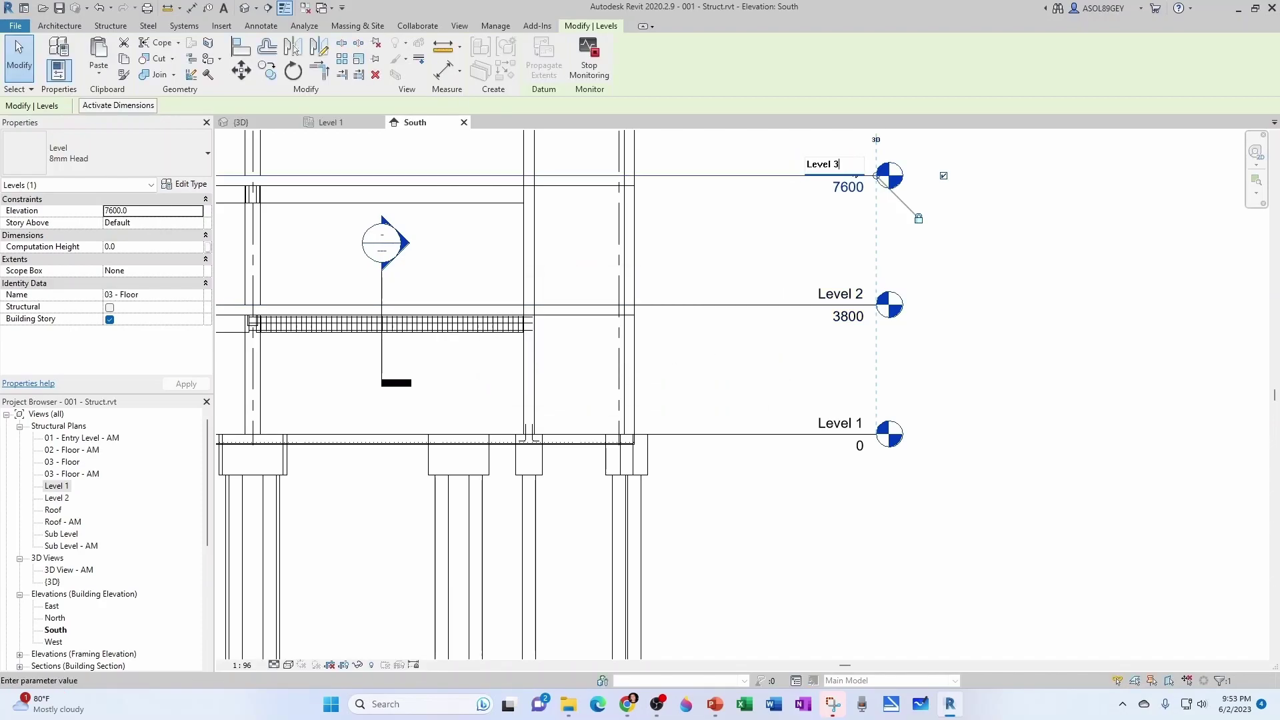
pyautogui.press('Return')
pyautogui.click(688, 352)
pyautogui.scroll(-3, 766, 402)
pyautogui.scroll(2, 882, 386)
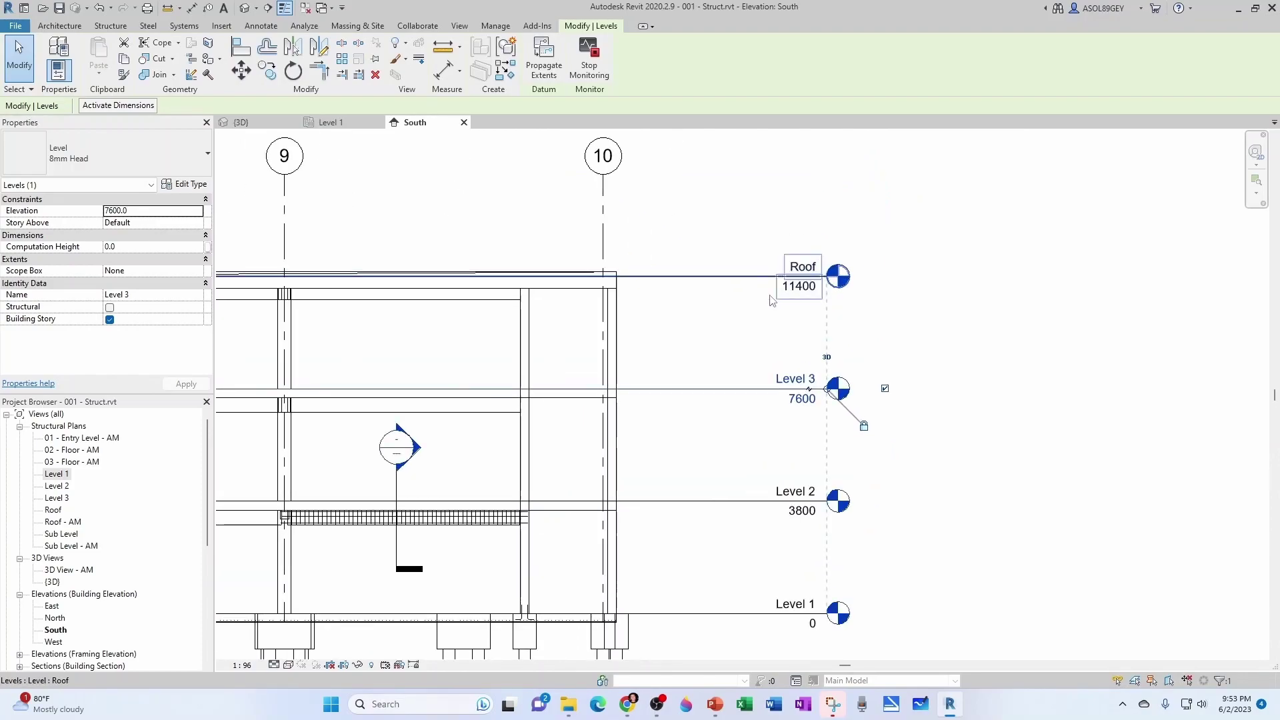
pyautogui.scroll(-3, 703, 349)
# Return to the 3D view, orbit the model and check a pile cap's properties.
pyautogui.press('Escape')
pyautogui.click(241, 122)
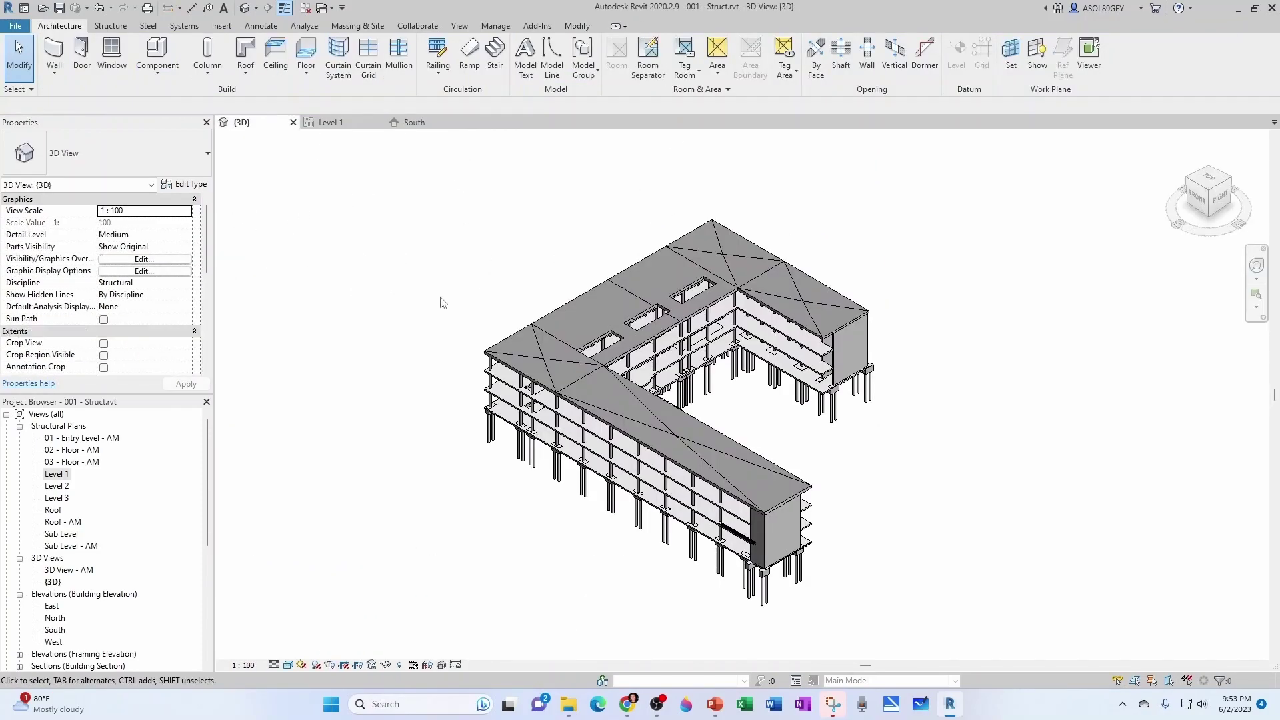
pyautogui.scroll(3, 637, 512)
pyautogui.keyDown('shift'); pyautogui.moveTo(634, 510); pyautogui.dragTo(908, 448, button='middle'); pyautogui.keyUp('shift')
pyautogui.scroll(3, 816, 438)
pyautogui.scroll(3, 815, 438)
pyautogui.click(898, 486)
pyautogui.scroll(-3, 899, 487)
pyautogui.scroll(-6, 908, 448)
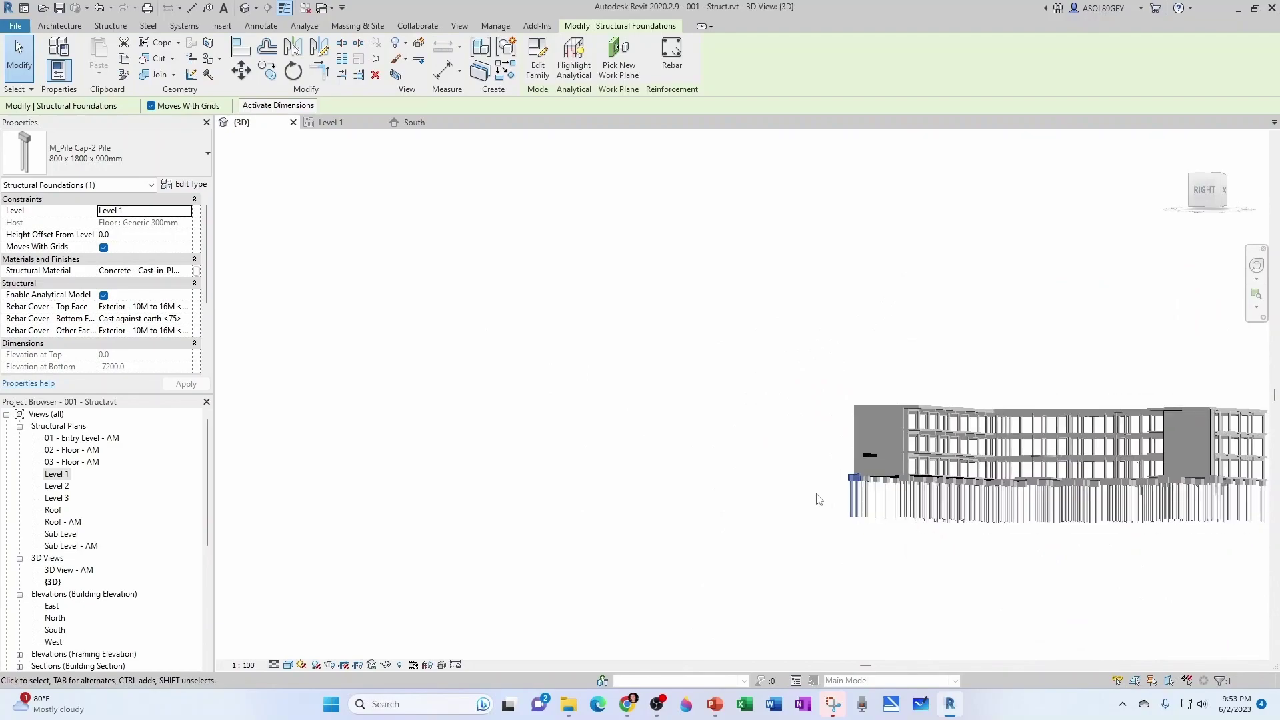
pyautogui.keyDown('shift'); pyautogui.moveTo(866, 493); pyautogui.dragTo(692, 342, button='middle'); pyautogui.keyUp('shift')
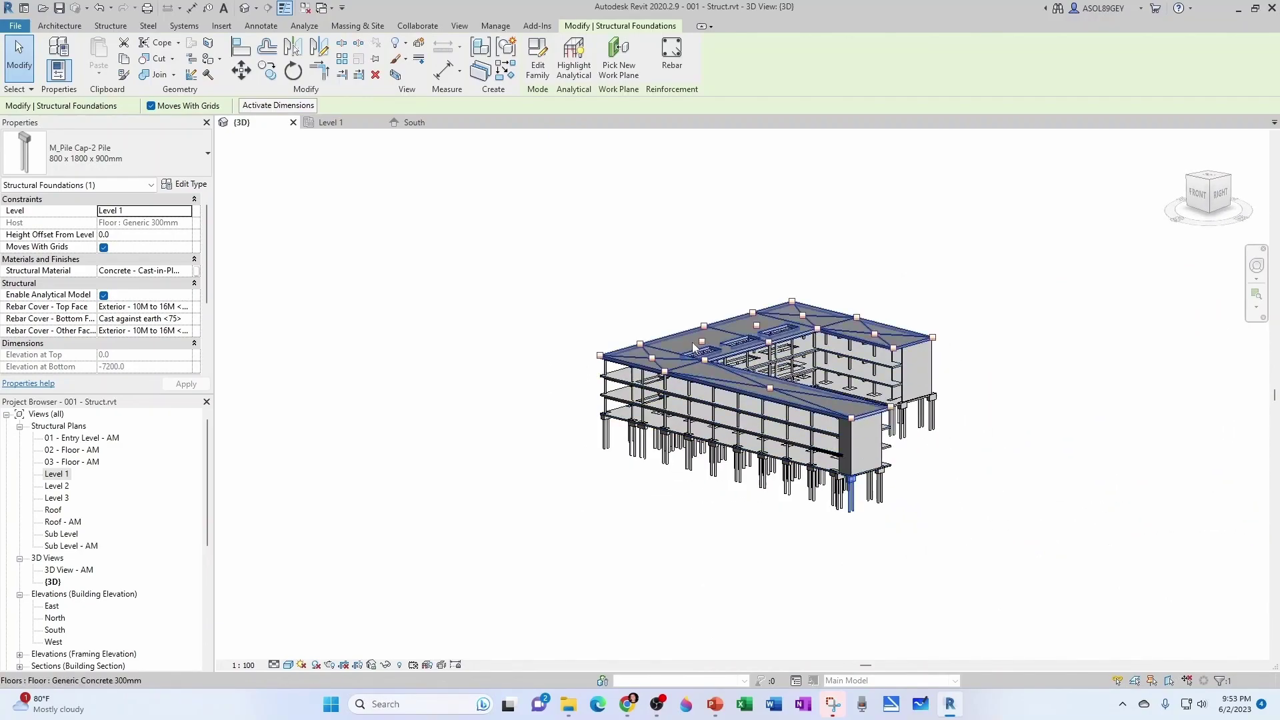
pyautogui.scroll(5, 690, 342)
pyautogui.press('Escape')
# Orbit and zoom around the L-shaped building to inspect it from several angles.
pyautogui.keyDown('shift'); pyautogui.moveTo(700, 385); pyautogui.dragTo(714, 403, button='middle'); pyautogui.keyUp('shift')
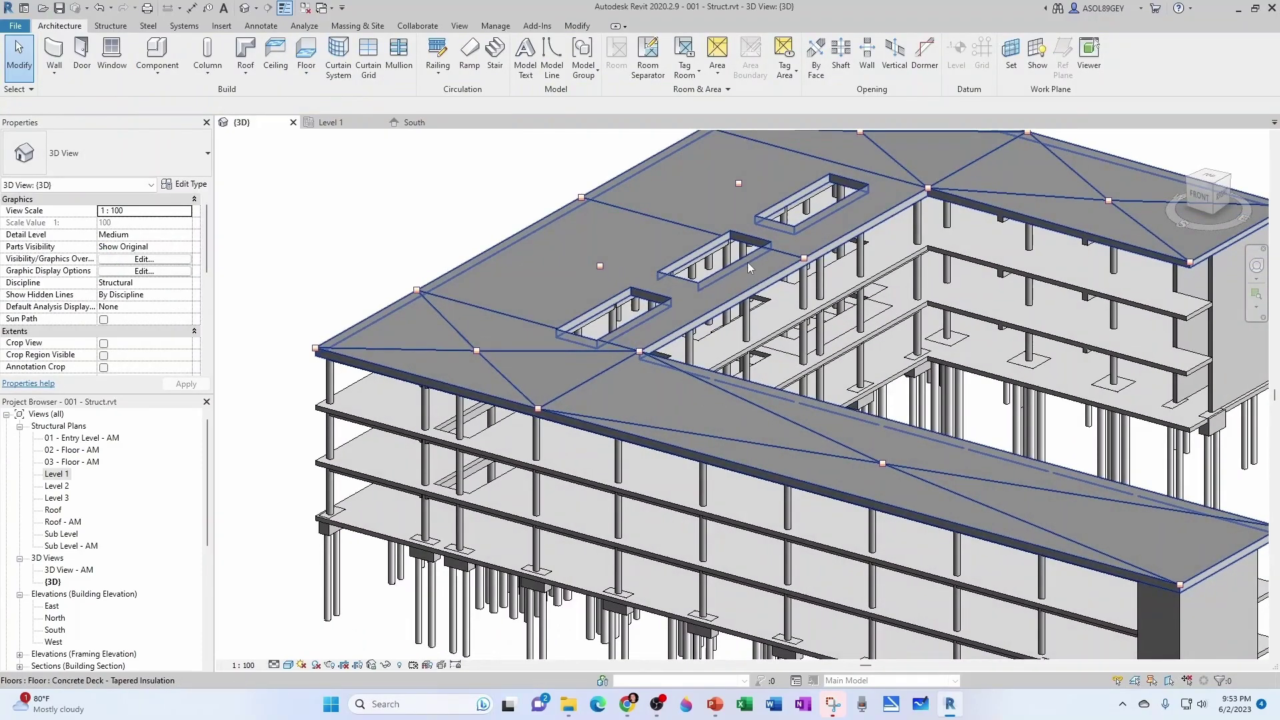
pyautogui.scroll(-4, 746, 267)
pyautogui.keyDown('shift'); pyautogui.moveTo(747, 266); pyautogui.dragTo(466, 278, button='middle'); pyautogui.keyUp('shift')
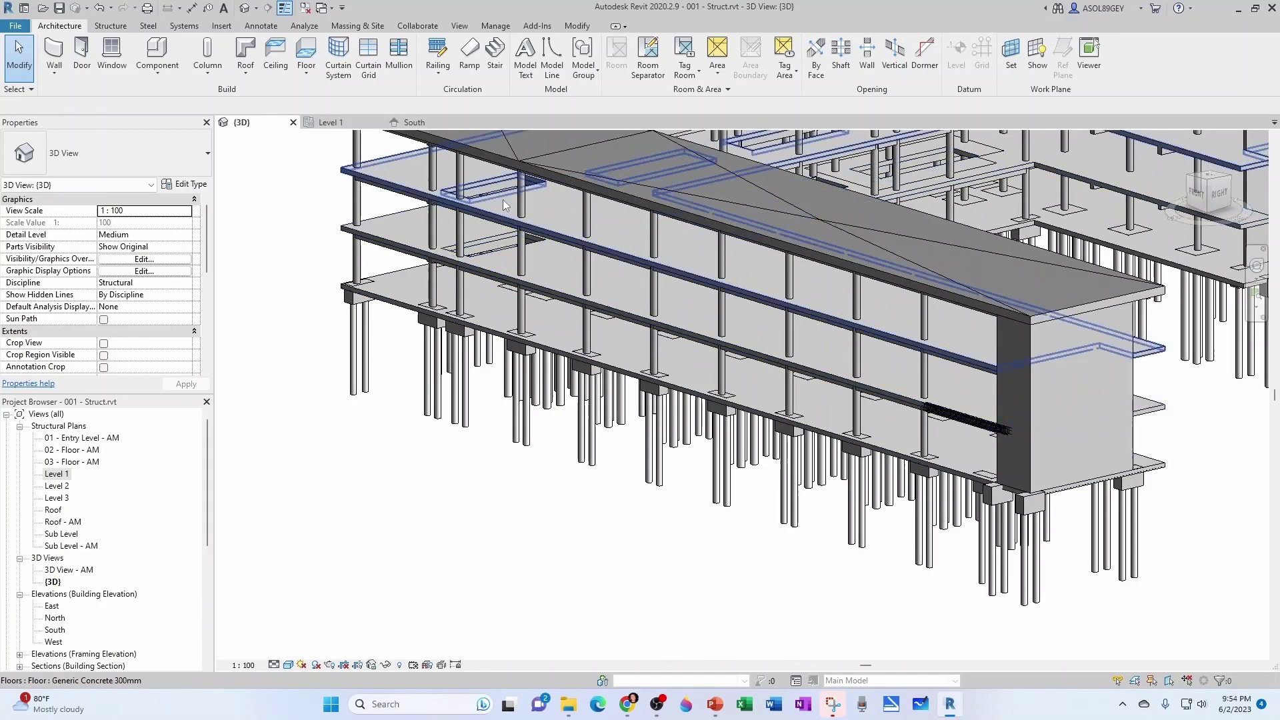
pyautogui.scroll(-2, 503, 199)
pyautogui.keyDown('shift'); pyautogui.moveTo(502, 198); pyautogui.dragTo(732, 557, button='middle'); pyautogui.keyUp('shift')
pyautogui.scroll(3, 671, 370)
pyautogui.scroll(-2, 671, 370)
pyautogui.scroll(-2, 867, 400)
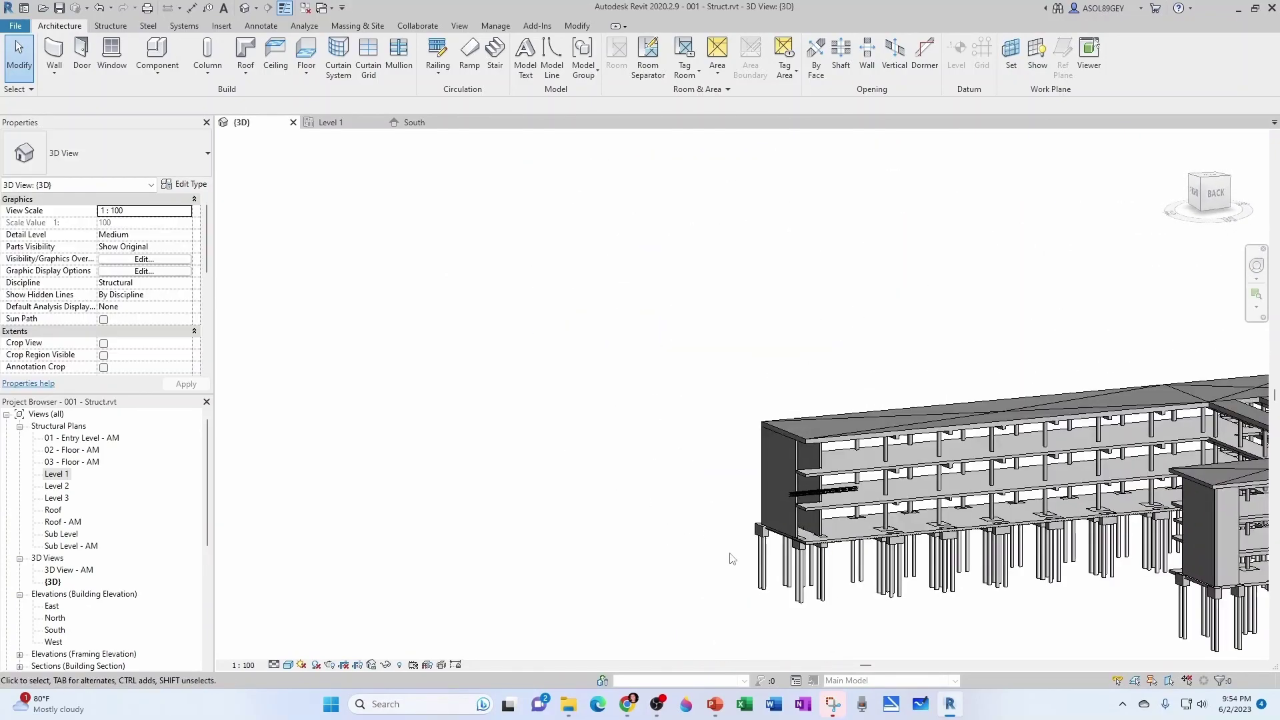
pyautogui.scroll(6, 860, 498)
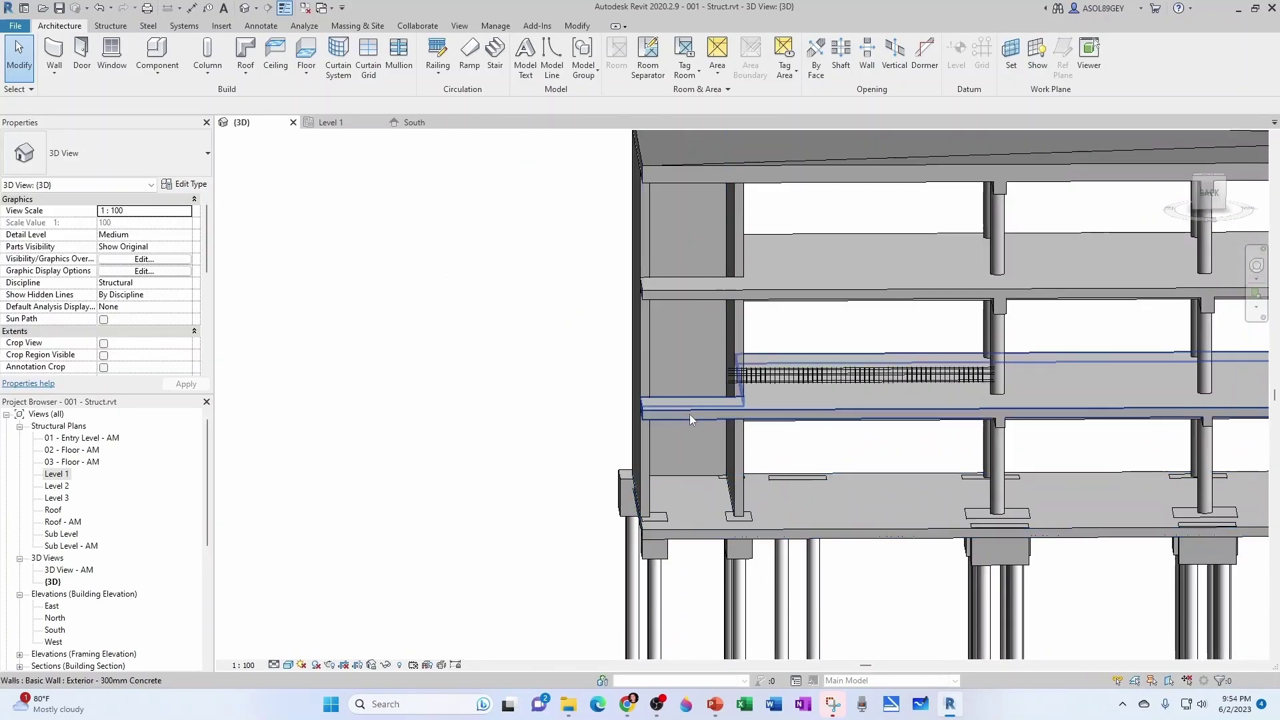
pyautogui.scroll(-6, 694, 398)
pyautogui.keyDown('shift'); pyautogui.moveTo(694, 398); pyautogui.dragTo(1034, 511, button='middle'); pyautogui.keyUp('shift')
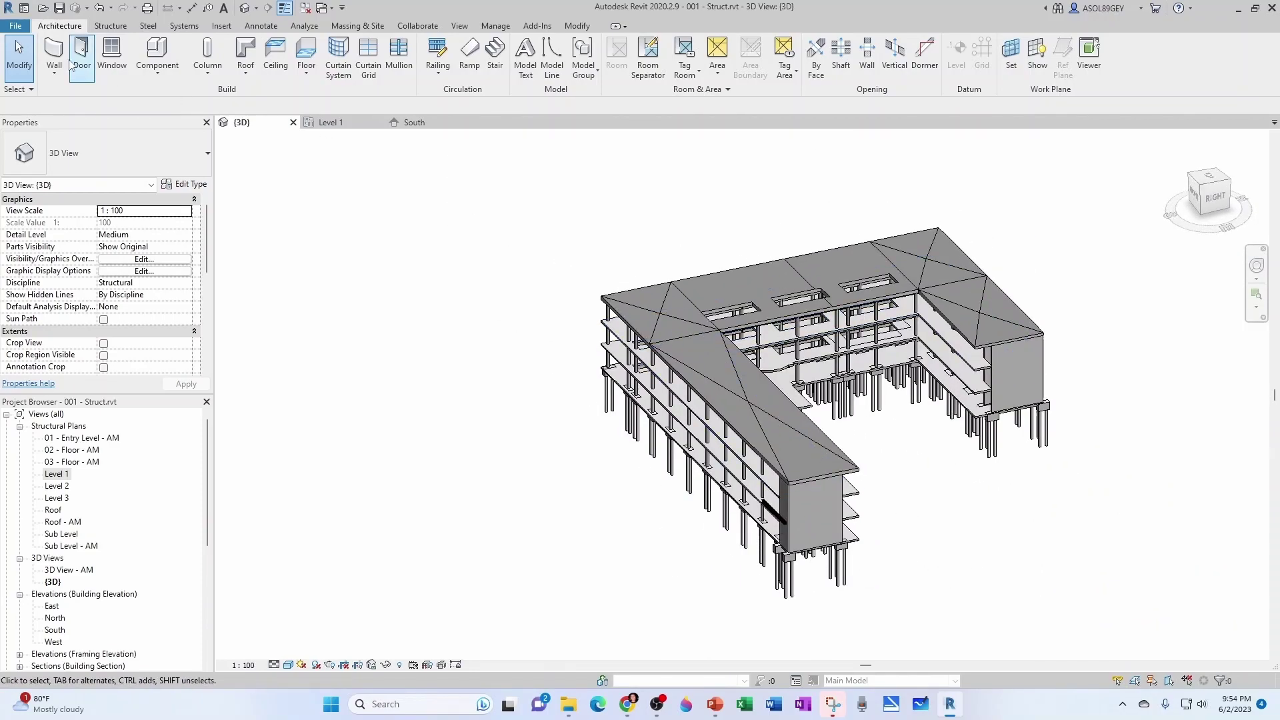
# Save As 001 Struct.rvt with maximum backups set to 1.
pyautogui.click(15, 26)
pyautogui.click(23, 181)
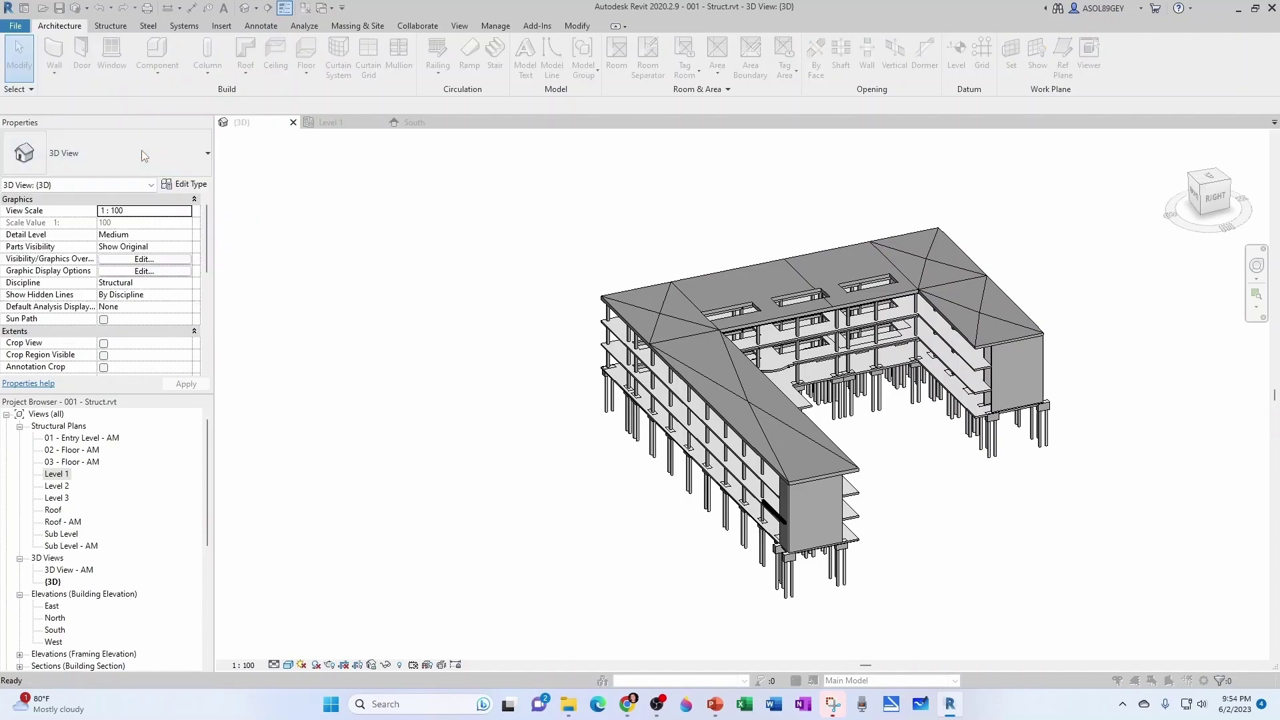
pyautogui.click(906, 460)
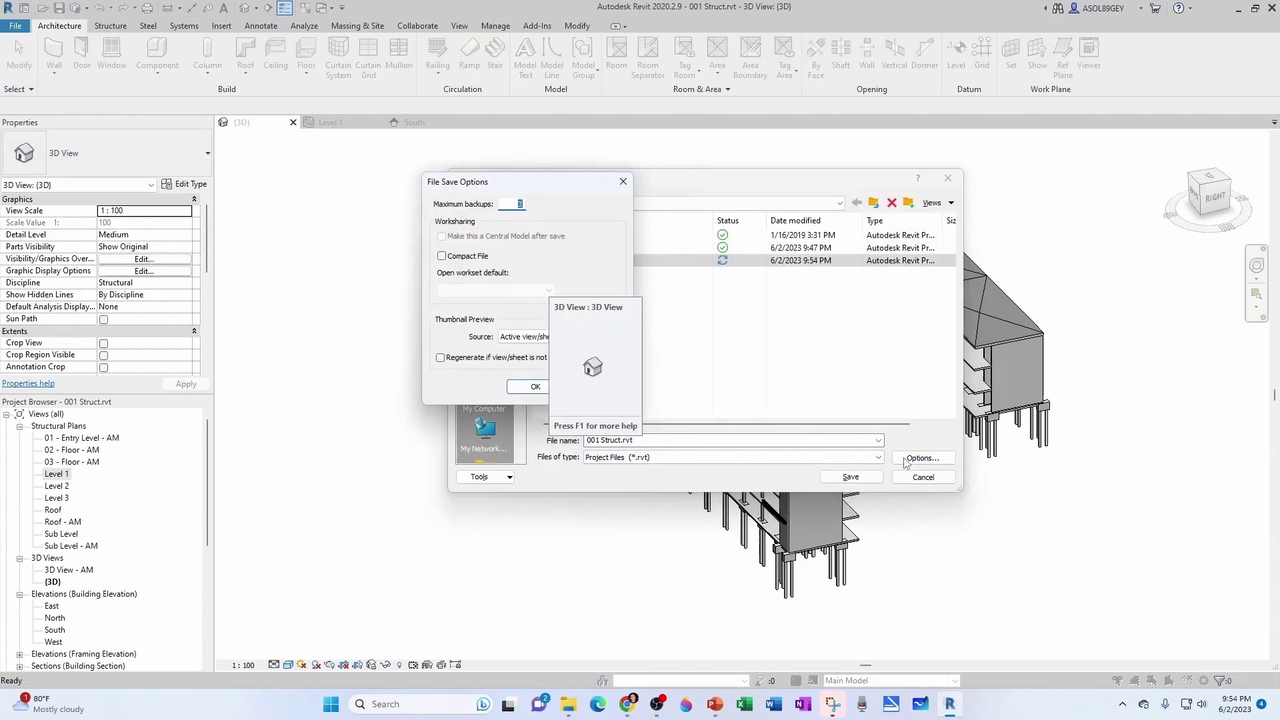
pyautogui.click(522, 387)
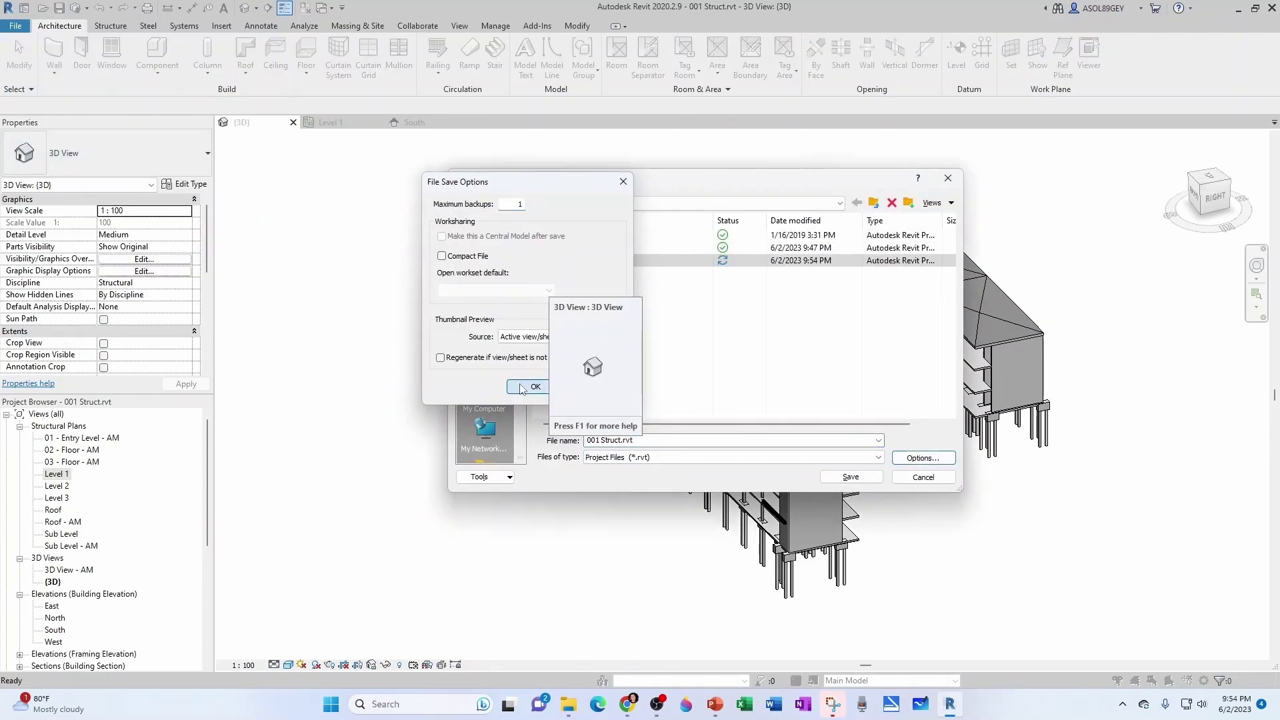
pyautogui.click(851, 476)
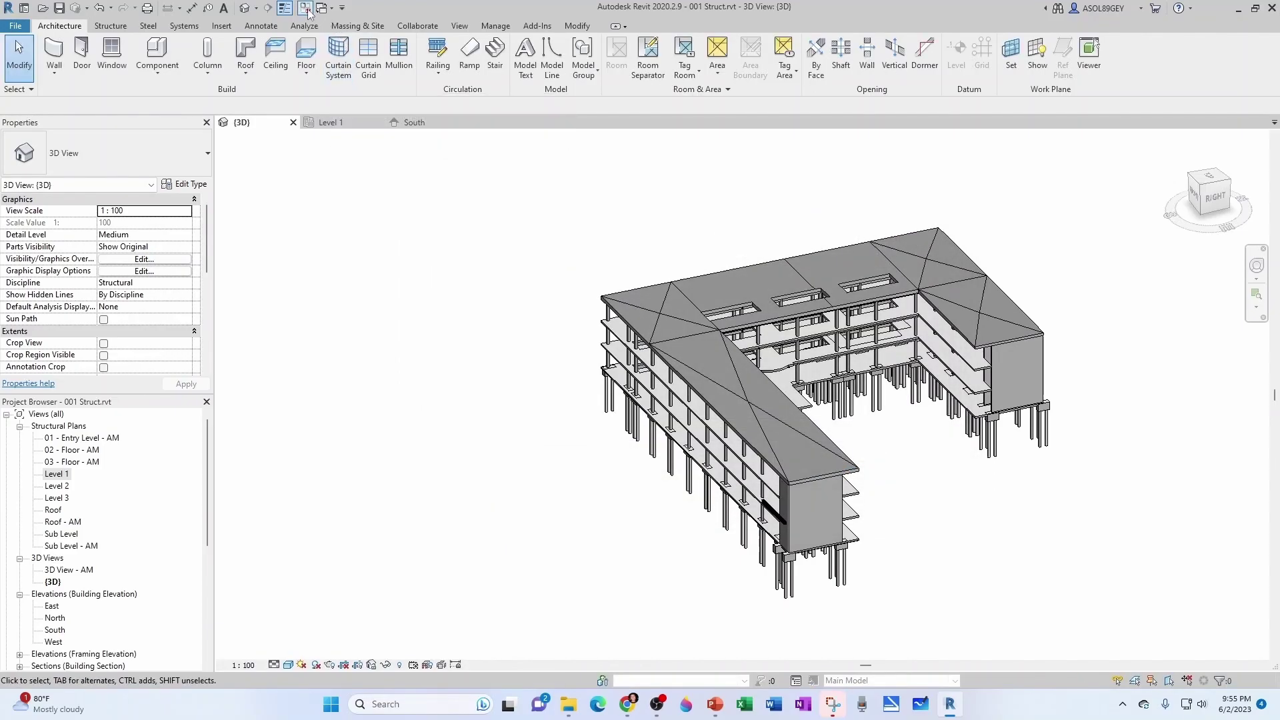